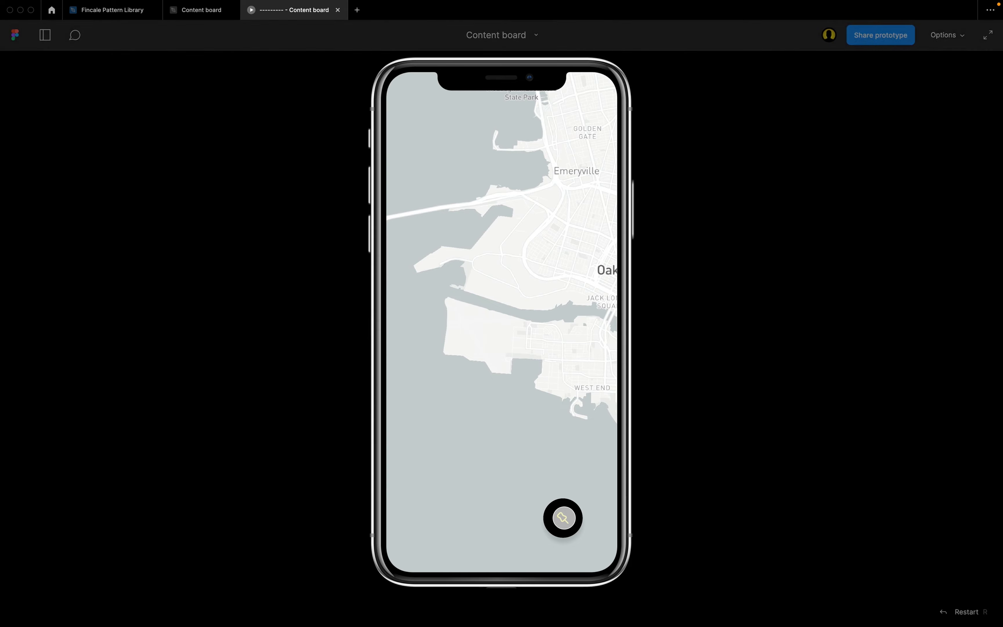
Try out the map prototype by panning the map in several directions and recentring it with the pin.
click(564, 518)
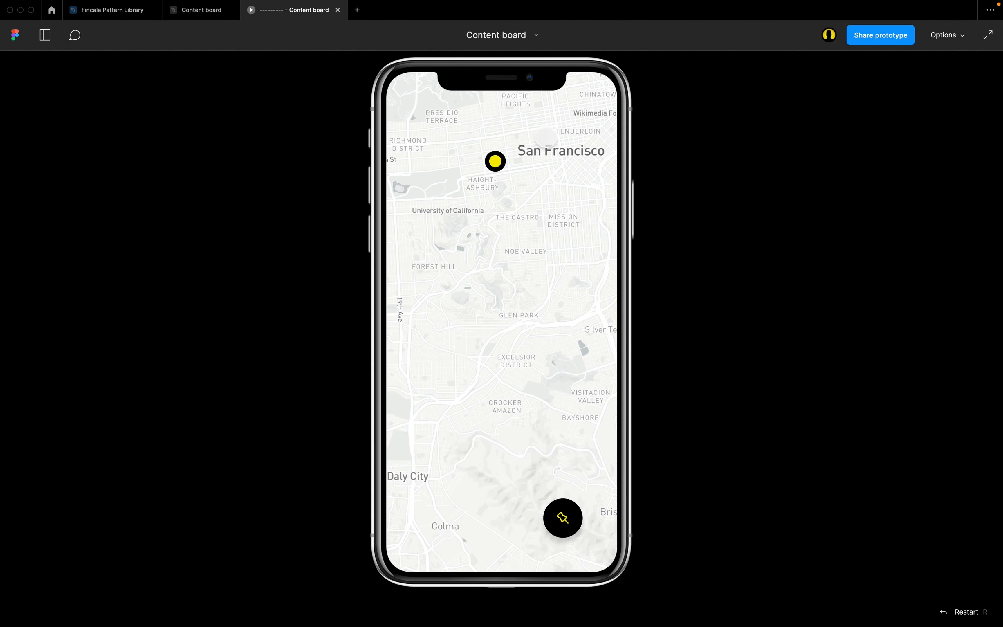
drag(455, 235, 576, 248)
drag(493, 368, 468, 250)
click(560, 517)
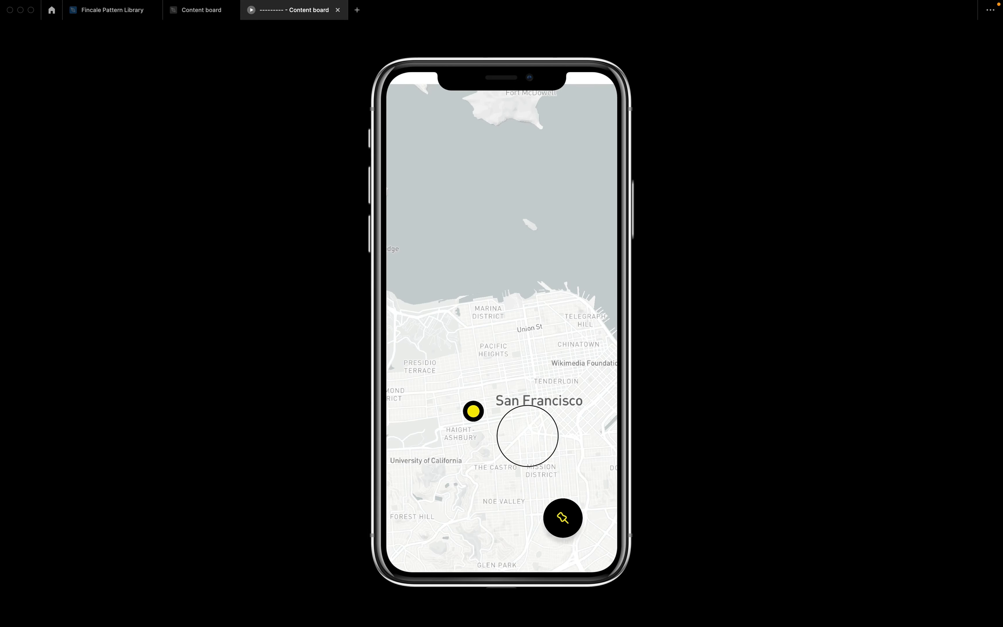
drag(528, 436, 514, 482)
drag(564, 535, 571, 280)
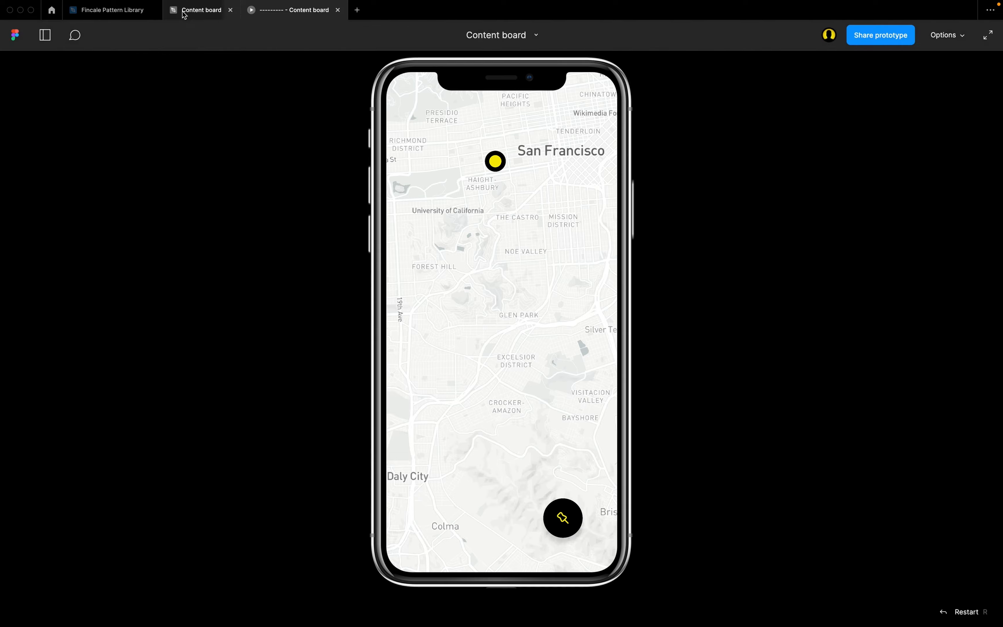
In the Content board design file, add an iPhone 13 mini frame on empty canvas and name it "Parent frame".
click(195, 11)
scroll(493, 161, right, 10)
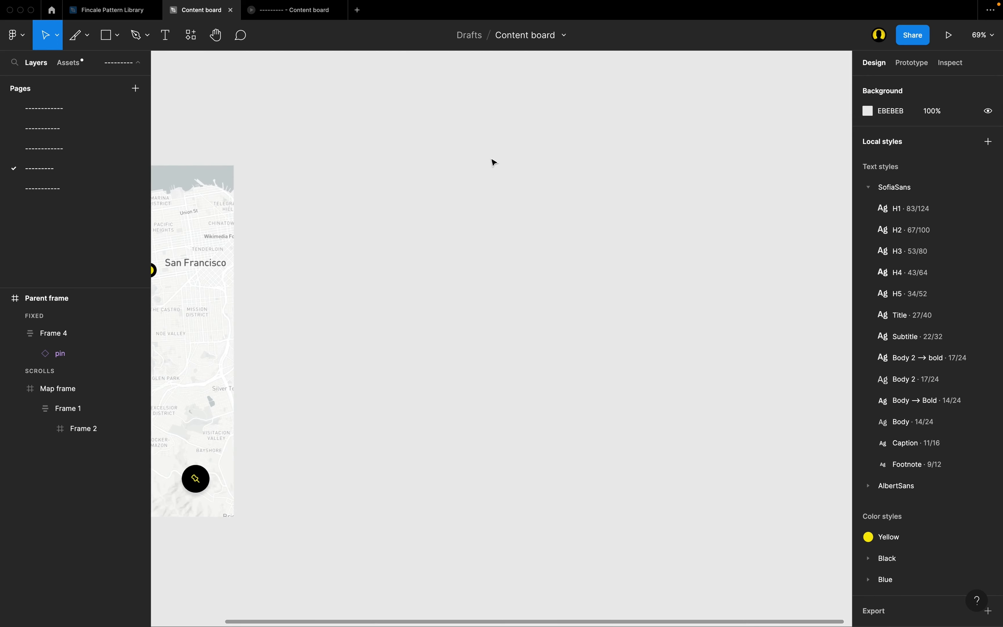
key(f)
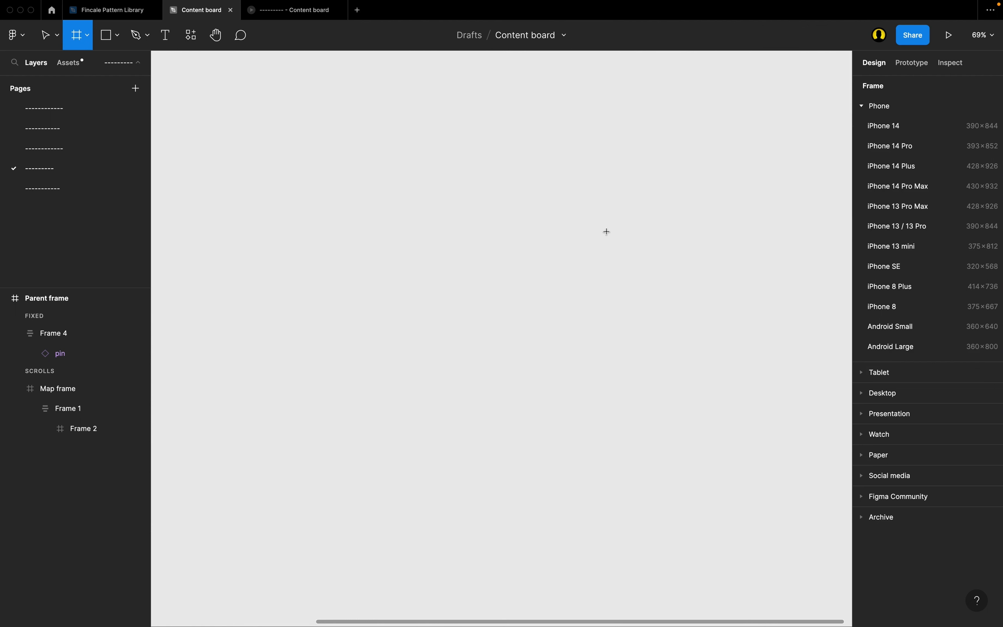
click(893, 247)
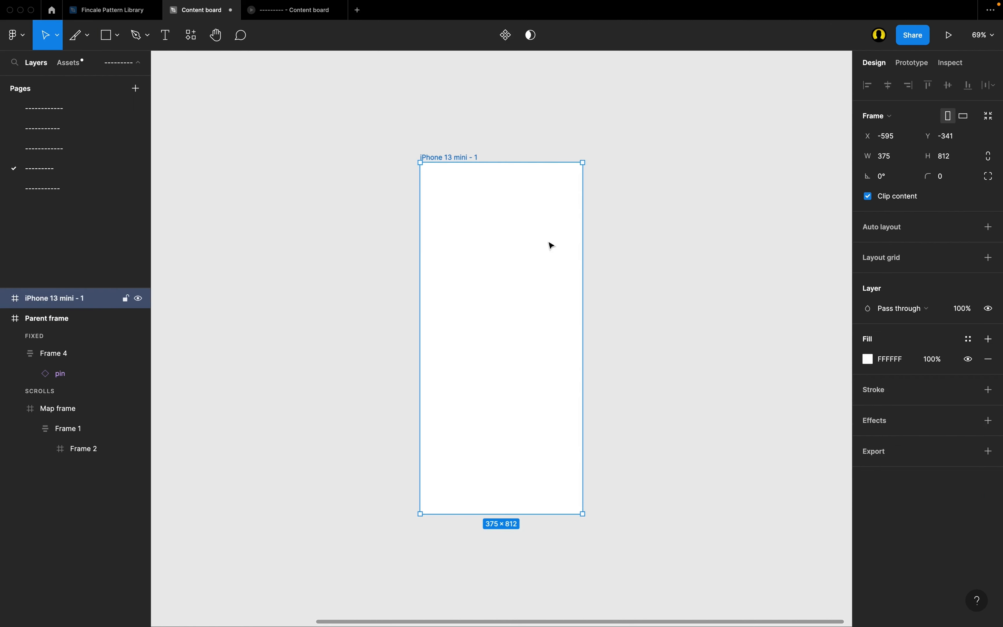
double_click(463, 157)
text(Parent frame)
key(Return)
Draw a large frame of about 1527 × 1579 beside the empty Parent frame and name it "Map frame".
scroll(441, 224, right, 5)
scroll(439, 222, right, 2)
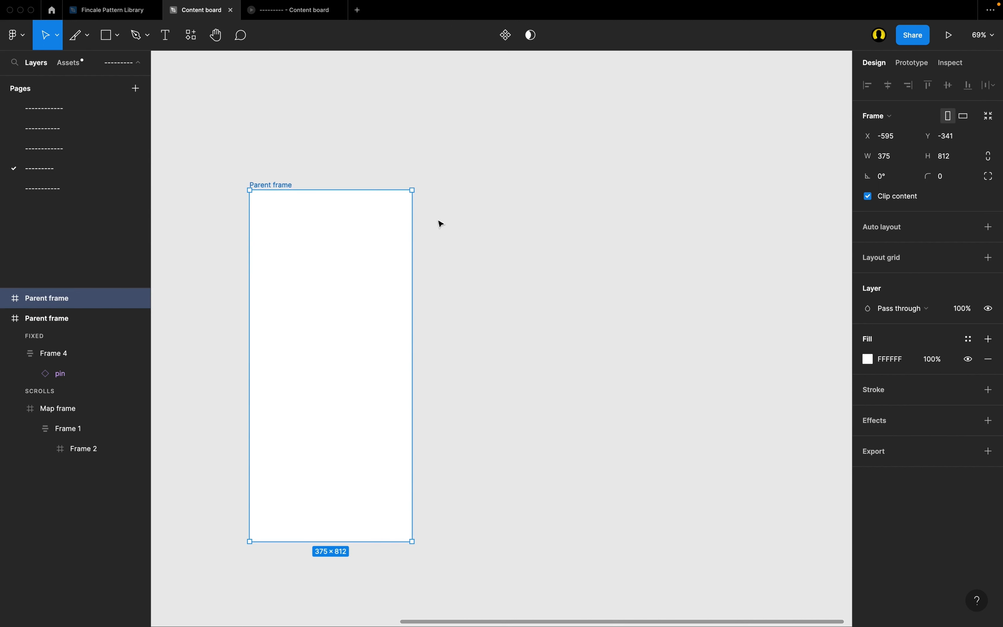
scroll(481, 210, down, 4)
key(f)
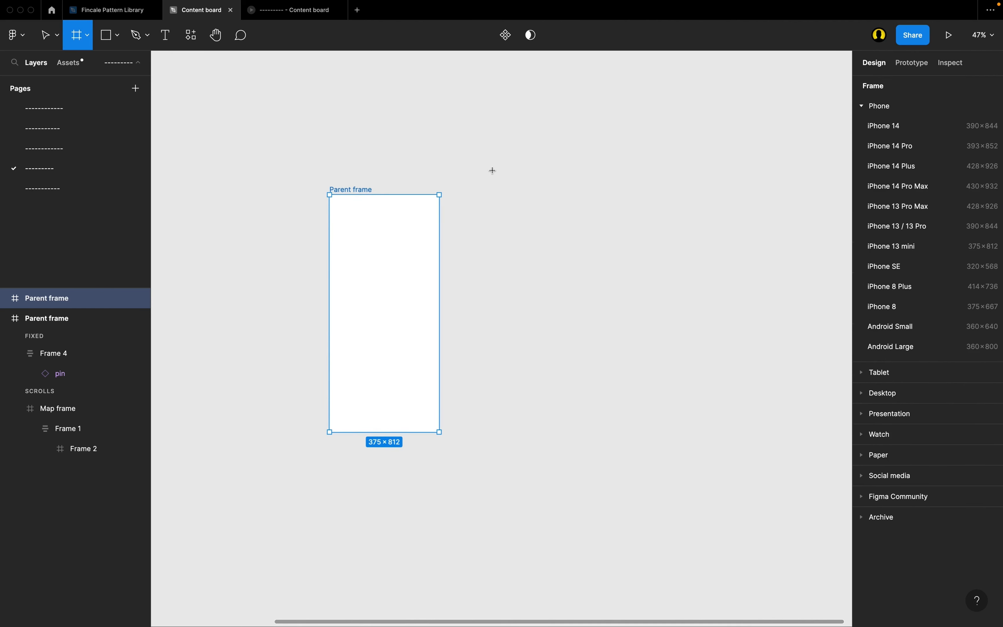
scroll(493, 171, down, 2)
drag(431, 113, 816, 578)
scroll(478, 188, right, 1)
scroll(478, 188, right, 2)
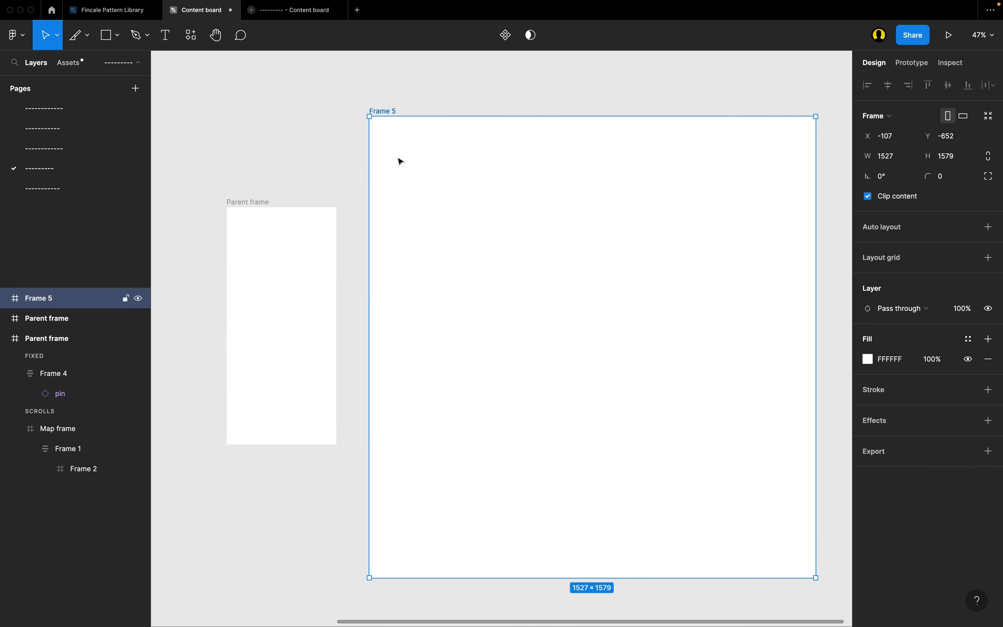
double_click(391, 110)
text(Map f)
key(Return)
Open the Mapsicle plugin for the new Map frame.
scroll(412, 156, up, 2)
scroll(412, 156, right, 2)
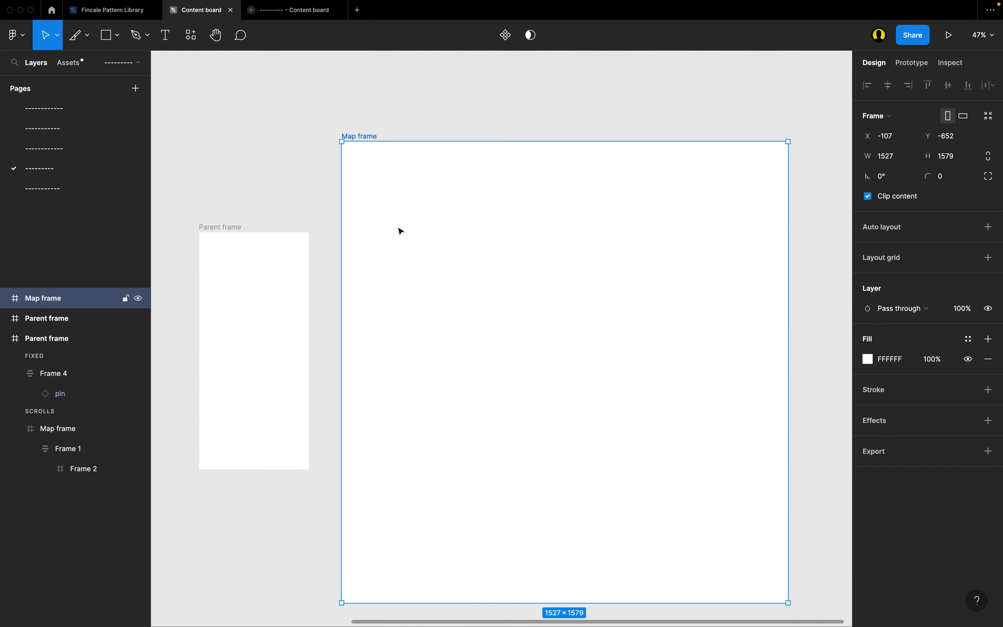
scroll(401, 231, down, 1)
scroll(401, 231, left, 2)
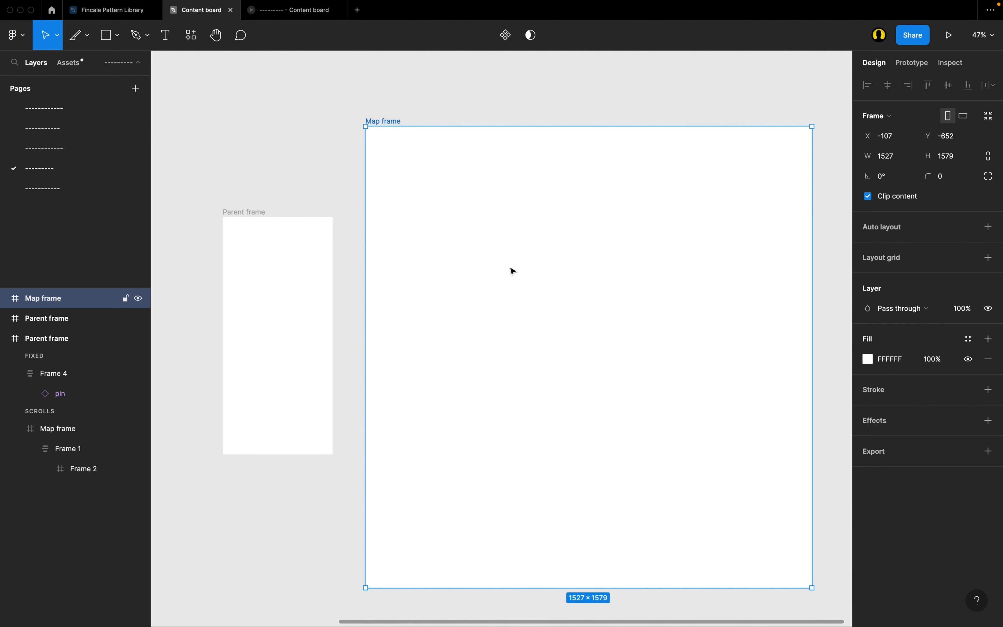
scroll(513, 272, up, 1)
scroll(513, 271, right, 2)
key(super+slash)
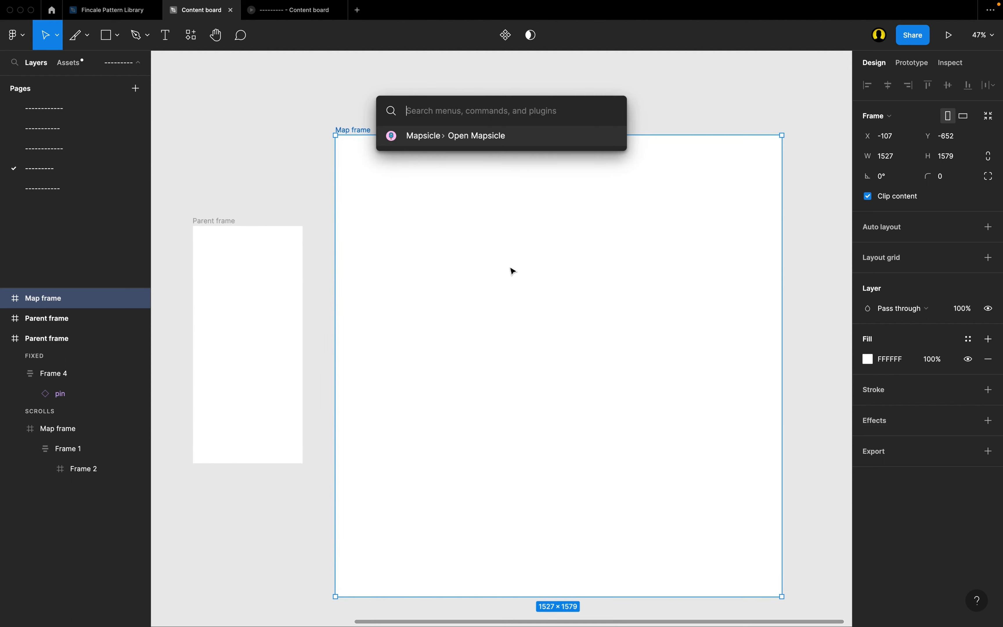
text(mapsicle)
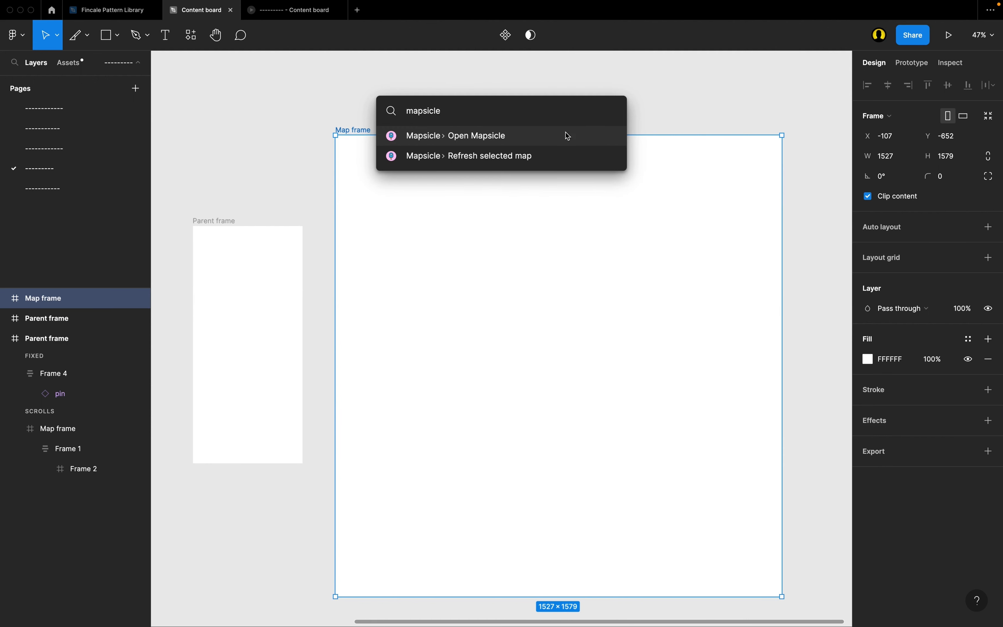
click(535, 142)
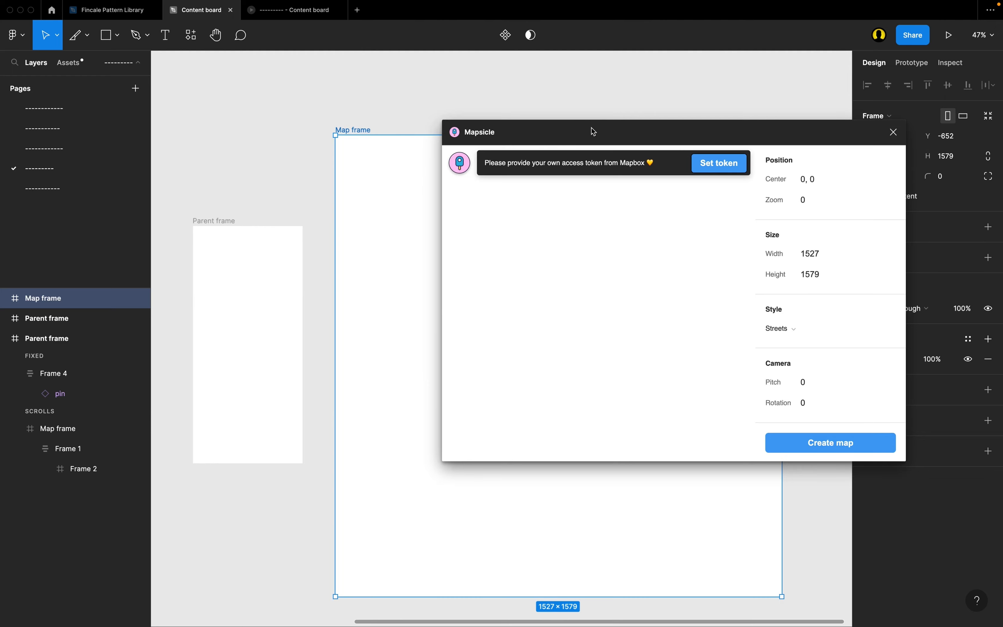
mouse_move(594, 132)
mouse_down()
mouse_move(560, 127)
mouse_move(589, 129)
mouse_up()
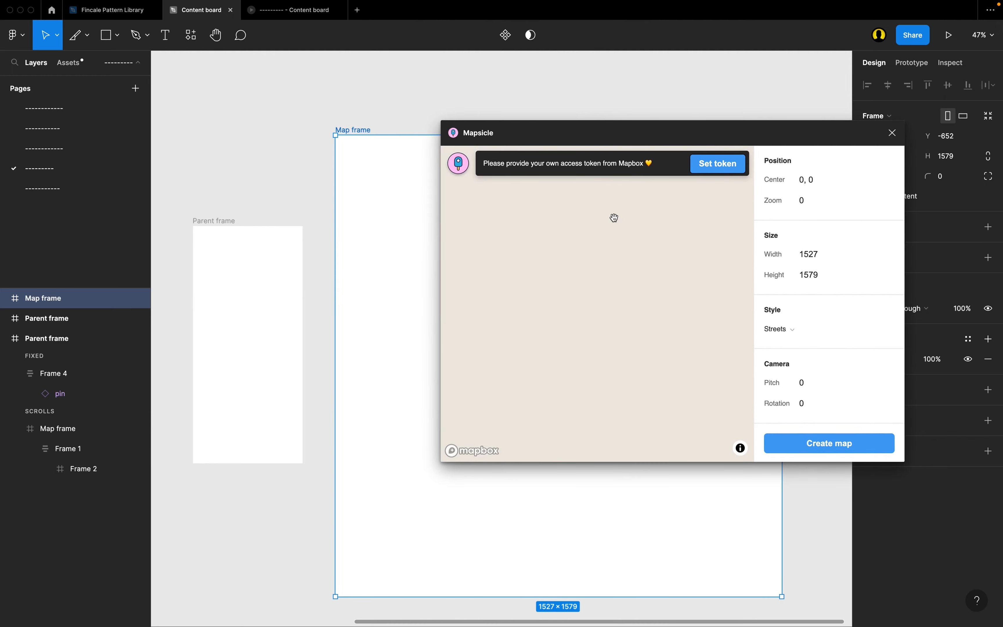
Frame San Francisco at about zoom 11.67, set the map style to Light, and create the map in the Map frame.
scroll(639, 307, up, 5)
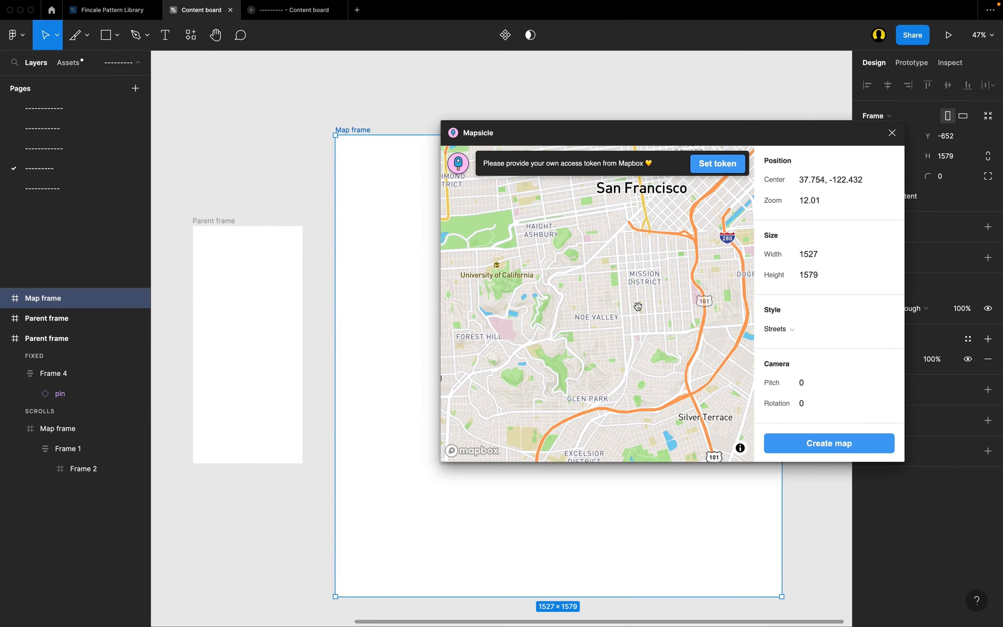
click(792, 331)
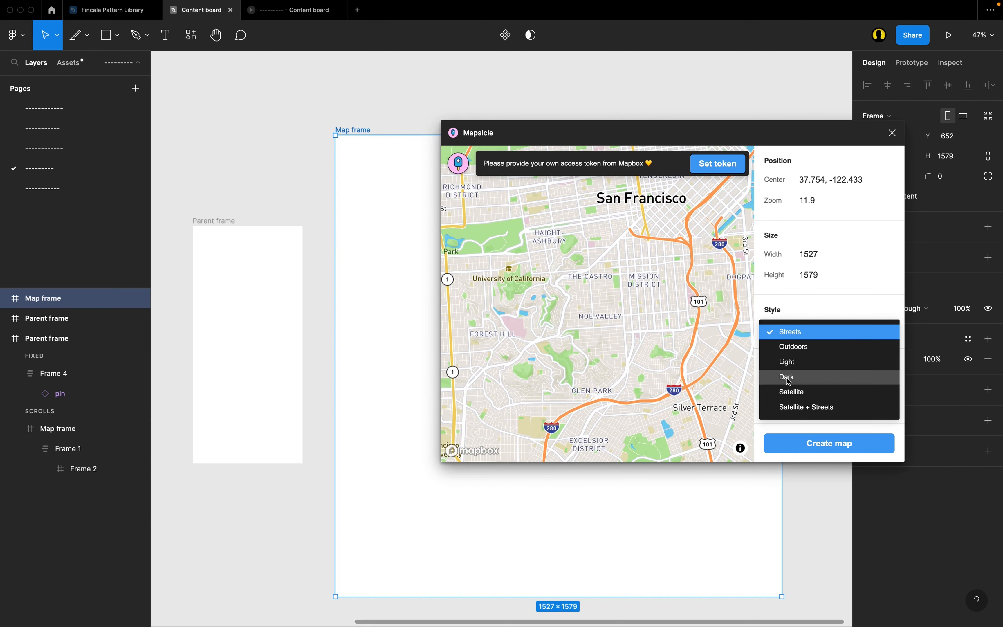
click(789, 362)
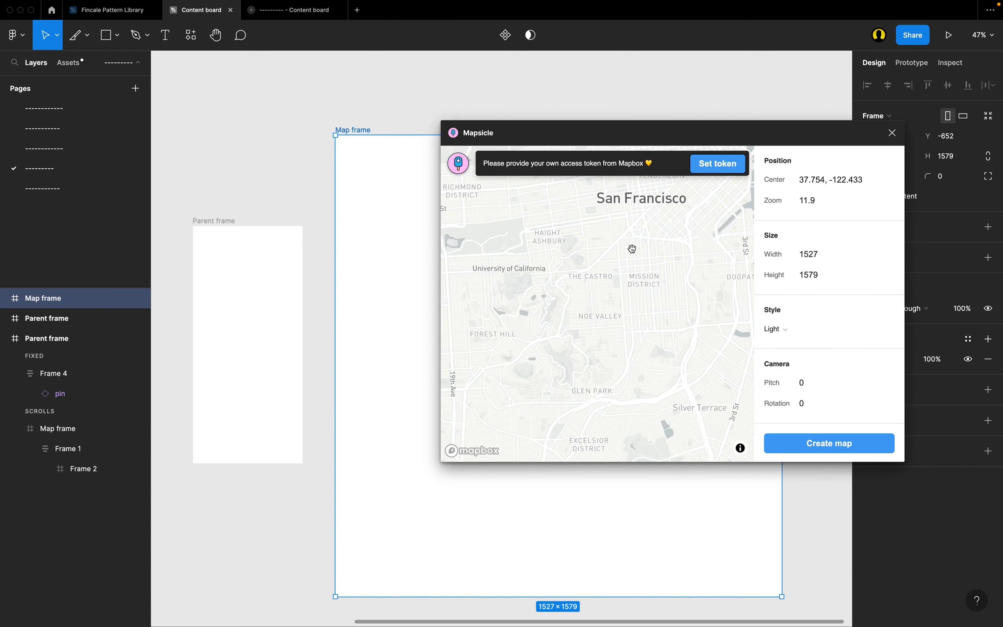
scroll(633, 249, down, 3)
scroll(634, 246, up, 1)
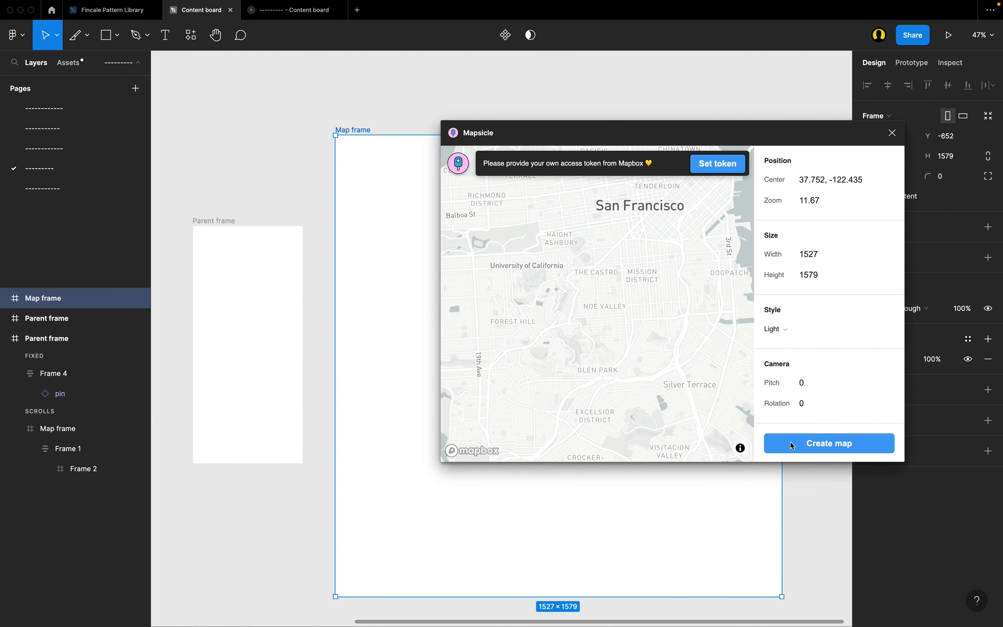
click(826, 444)
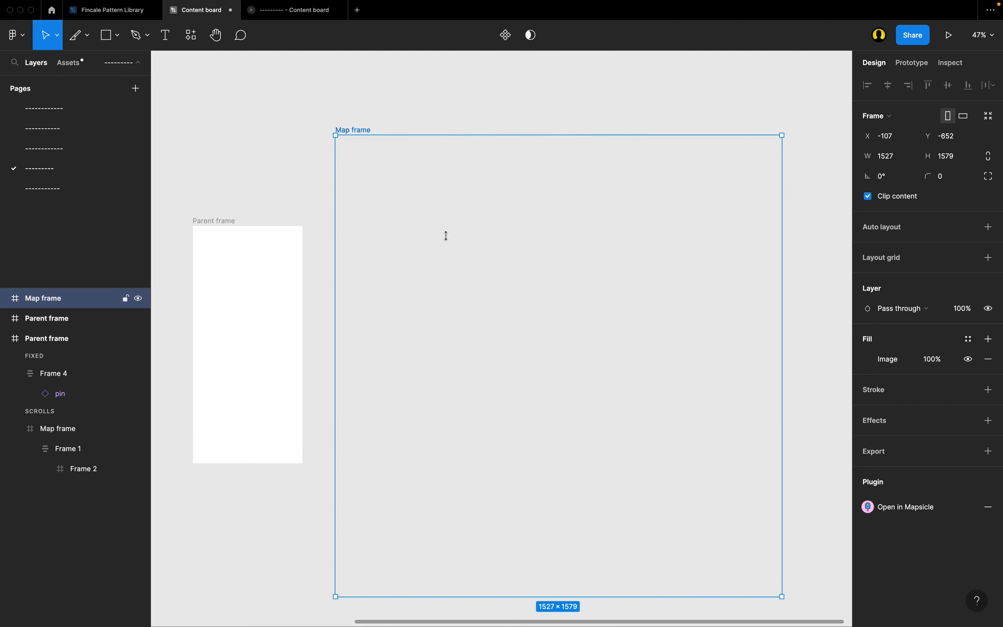
Move the map-filled Map frame into the empty Parent frame.
scroll(447, 238, left, 5)
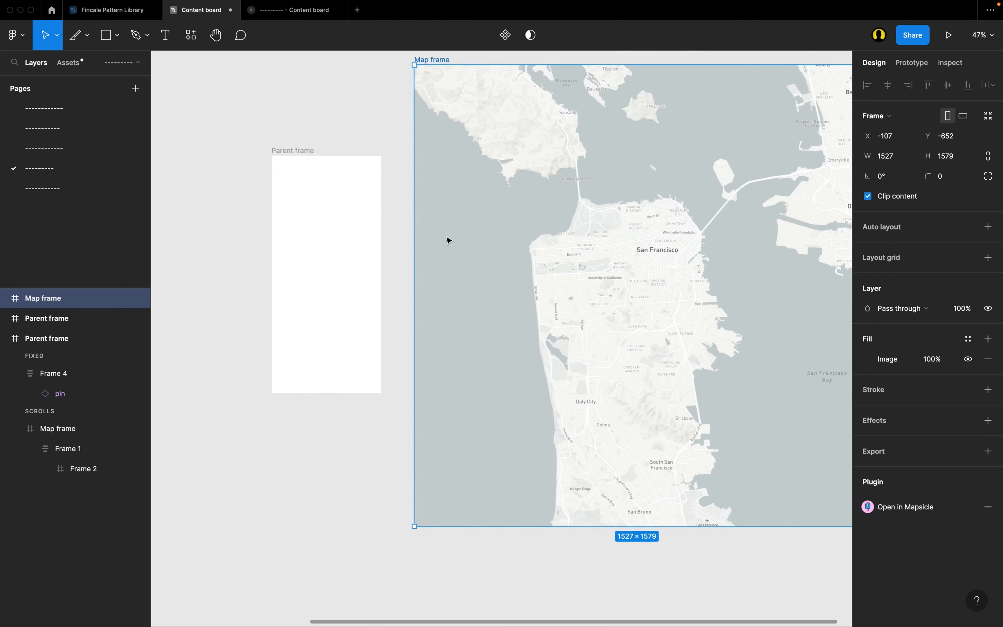
scroll(447, 238, left, 3)
scroll(447, 239, down, 1)
scroll(447, 240, right, 2)
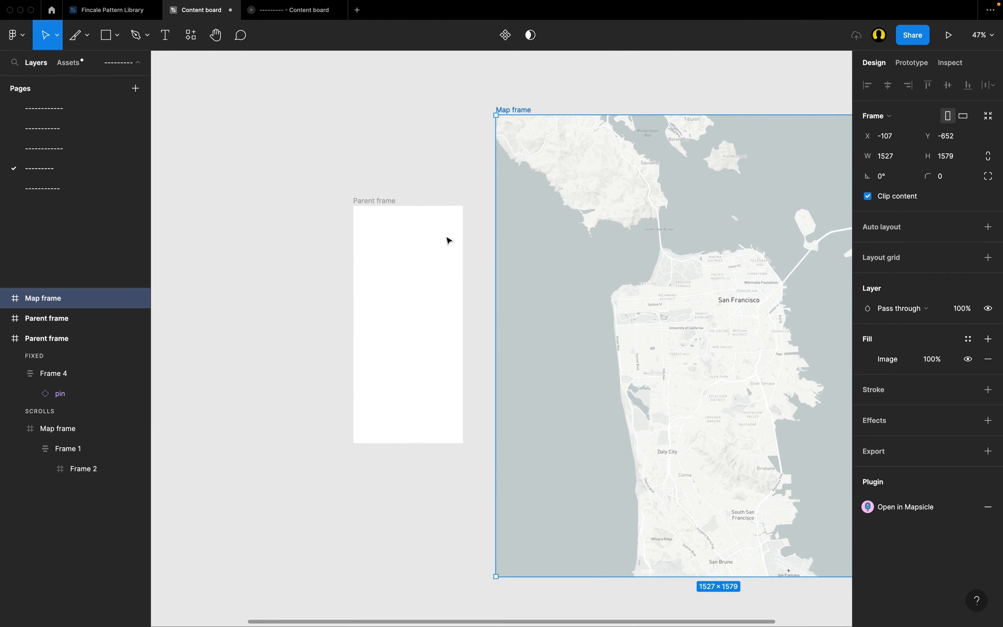
scroll(436, 247, down, 1)
scroll(437, 246, right, 1)
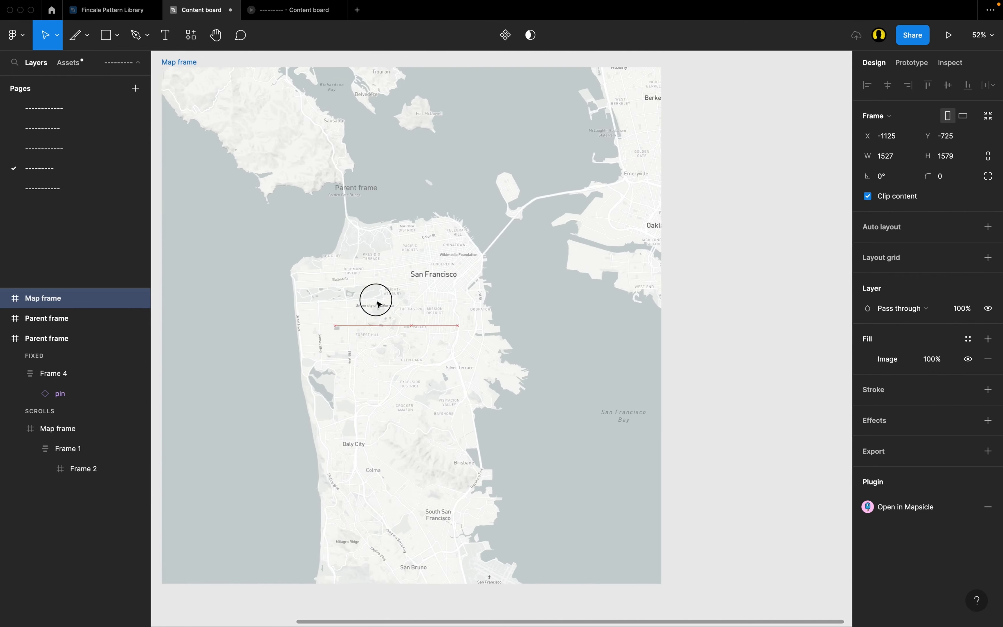
drag(378, 304, 396, 304)
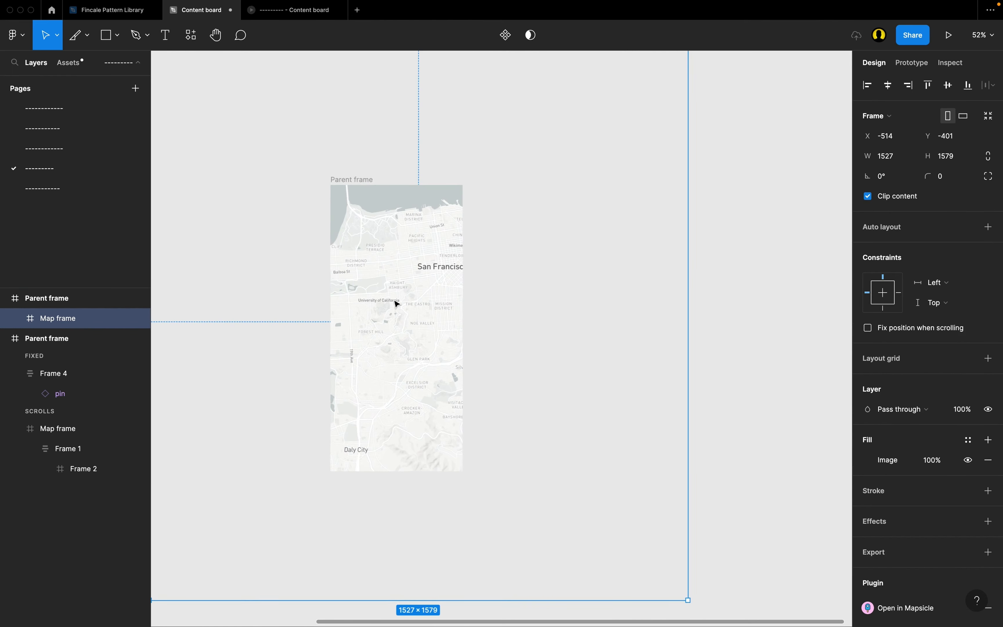
Centre the Map frame horizontally and vertically within its Parent frame.
scroll(396, 303, left, 3)
scroll(396, 303, up, 1)
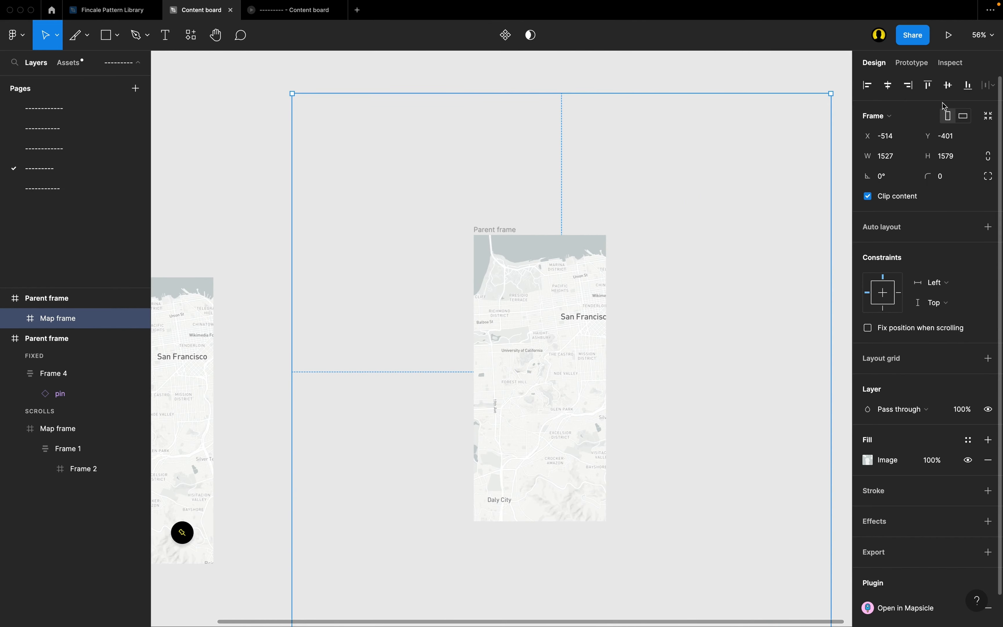
scroll(725, 233, right, 3)
scroll(725, 233, down, 1)
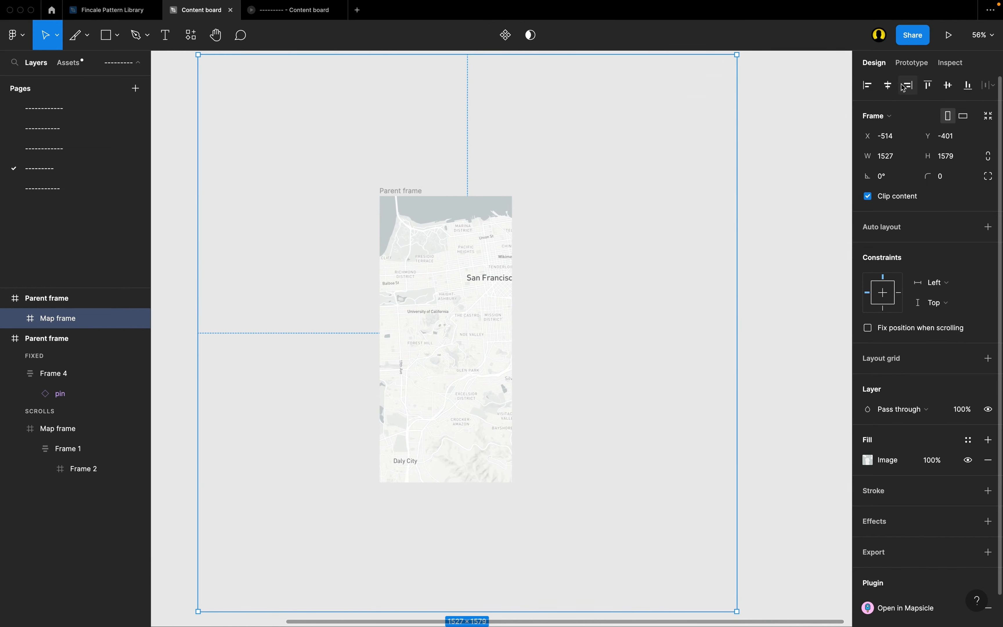
click(888, 86)
click(949, 85)
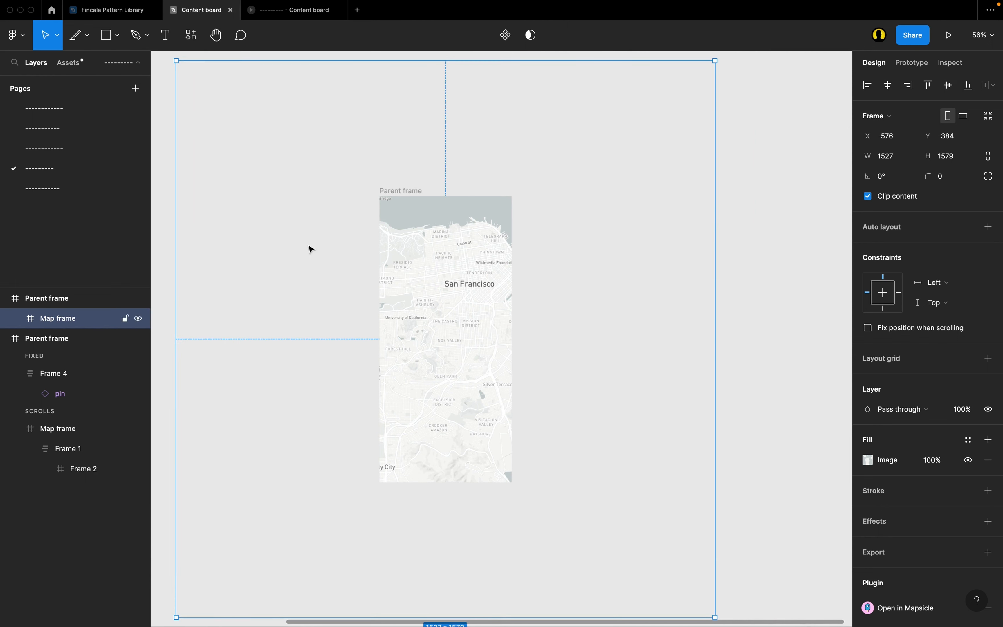
Hide the older Parent frame that contains the pin, and clear the selection.
click(70, 344)
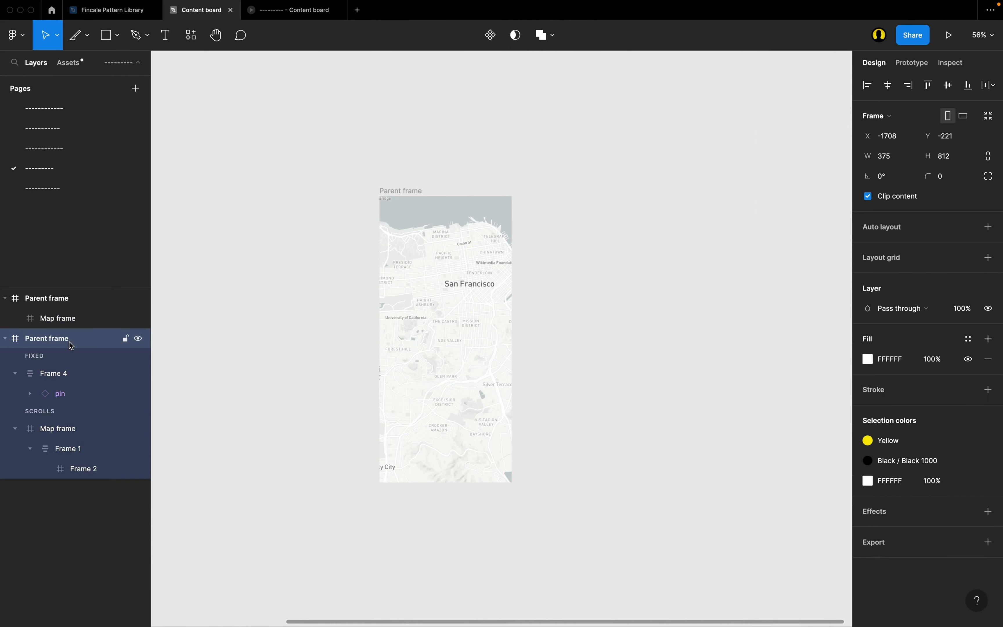
click(138, 339)
click(396, 161)
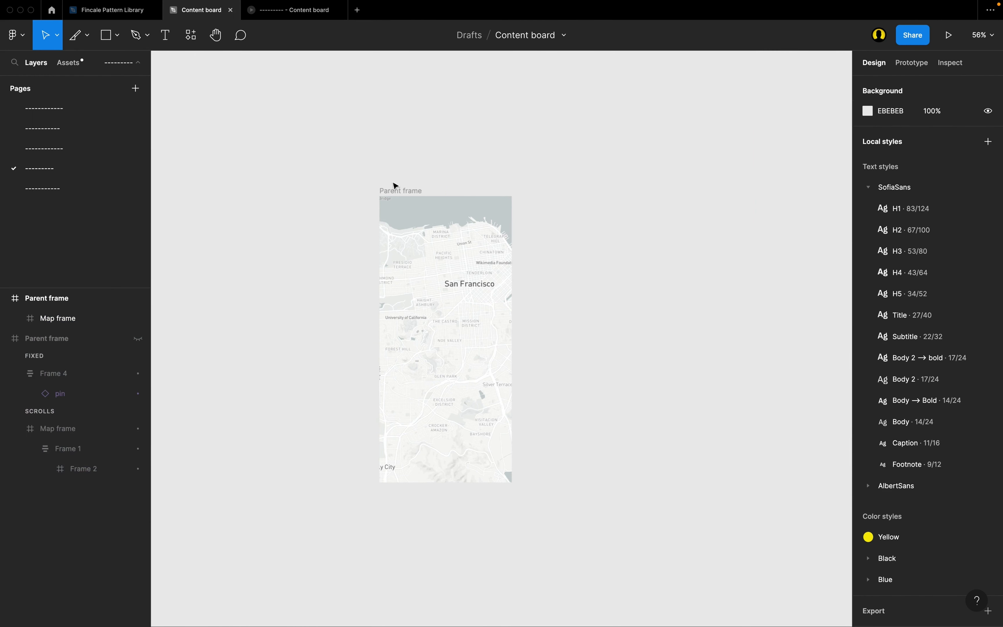
Set the visible Parent frame's overflow scrolling to Horizontal and vertical scrolling.
click(394, 191)
scroll(414, 211, down, 2)
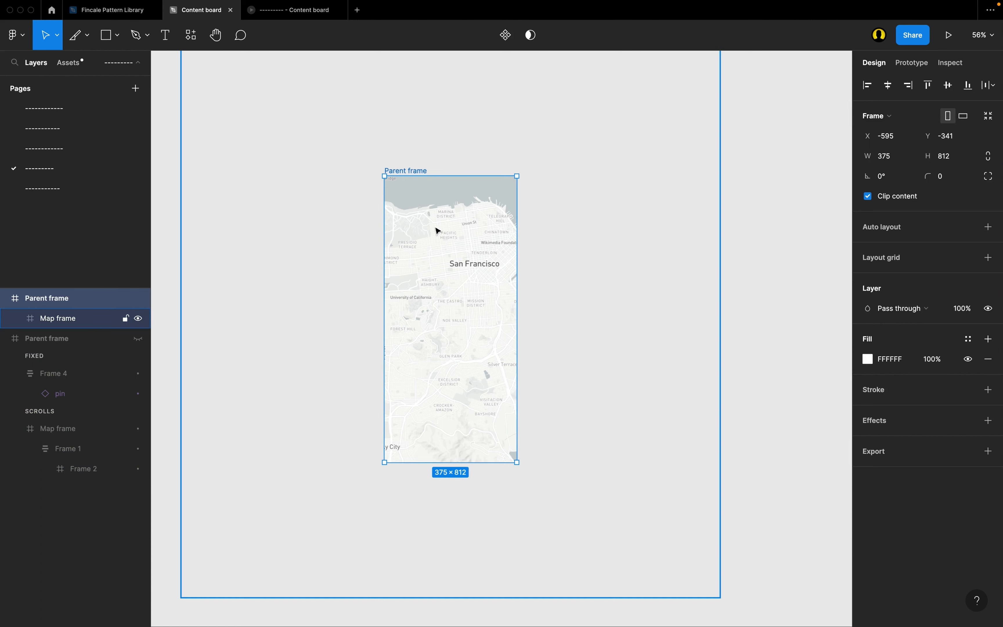
double_click(445, 240)
scroll(445, 240, up, 2)
scroll(445, 239, down, 2)
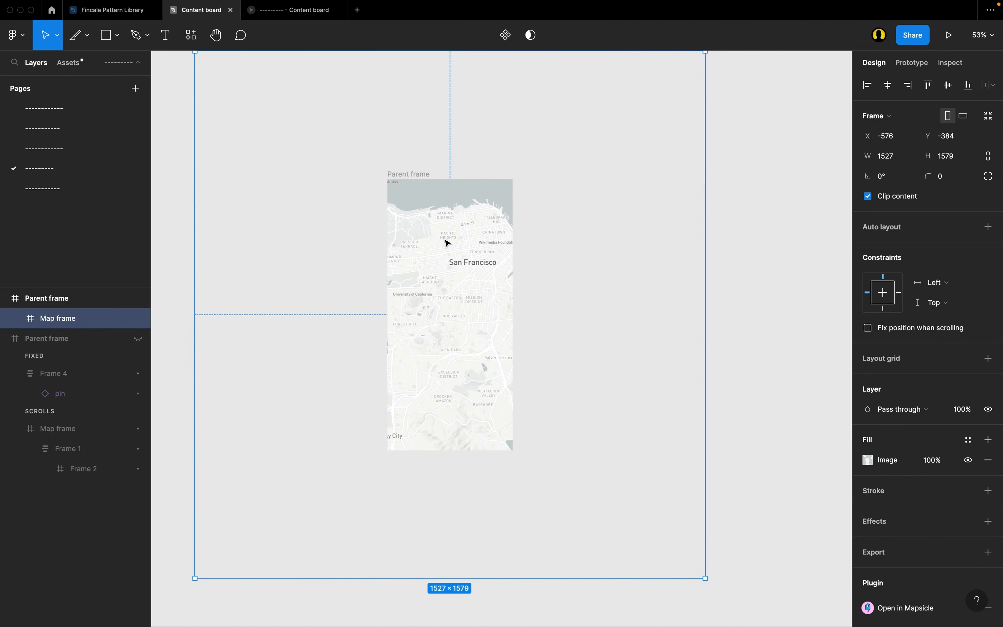
scroll(385, 179, up, 2)
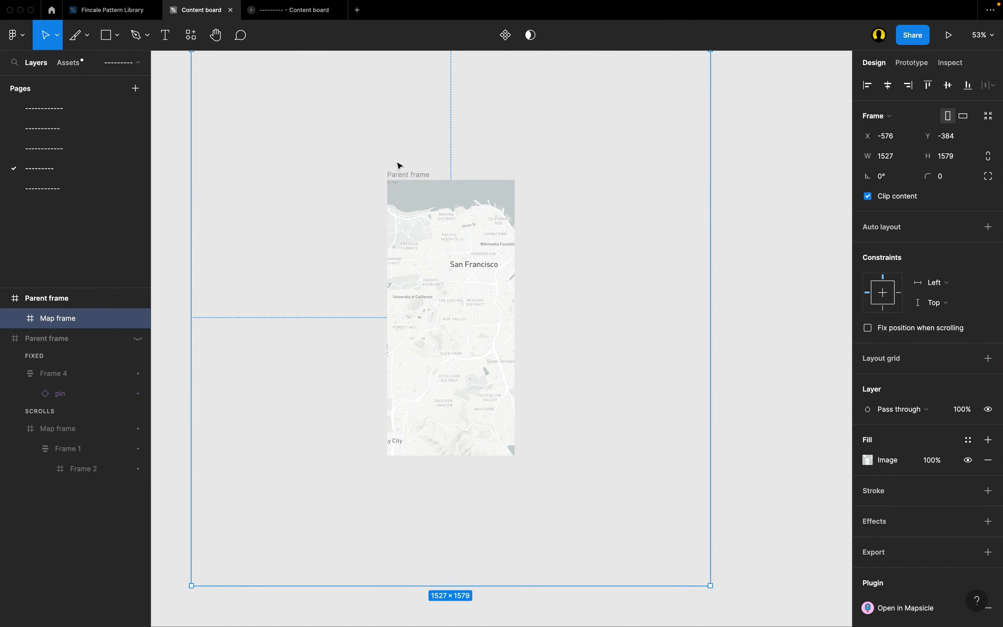
click(397, 176)
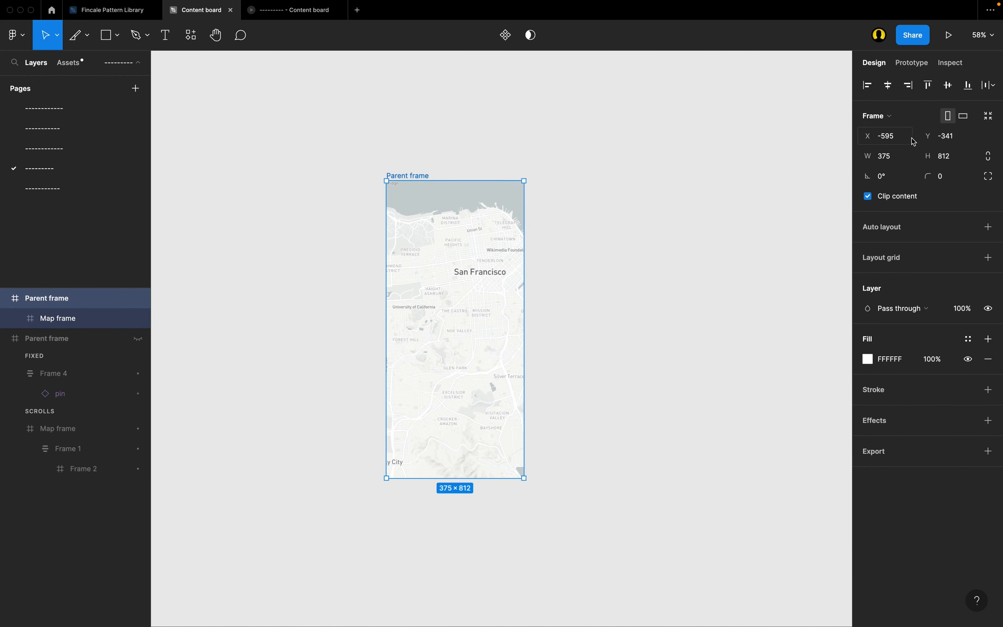
click(916, 63)
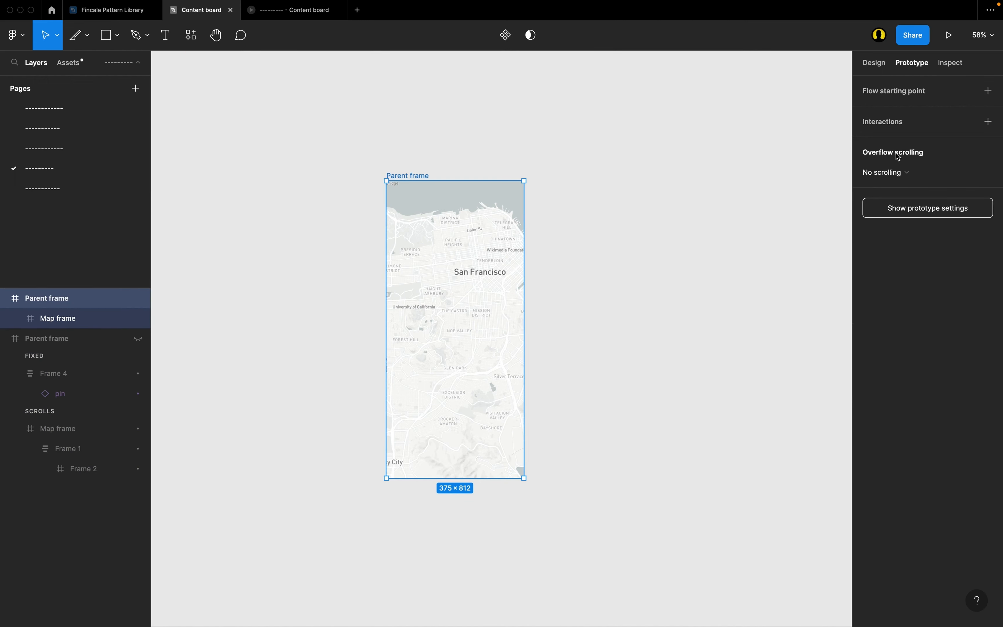
click(887, 173)
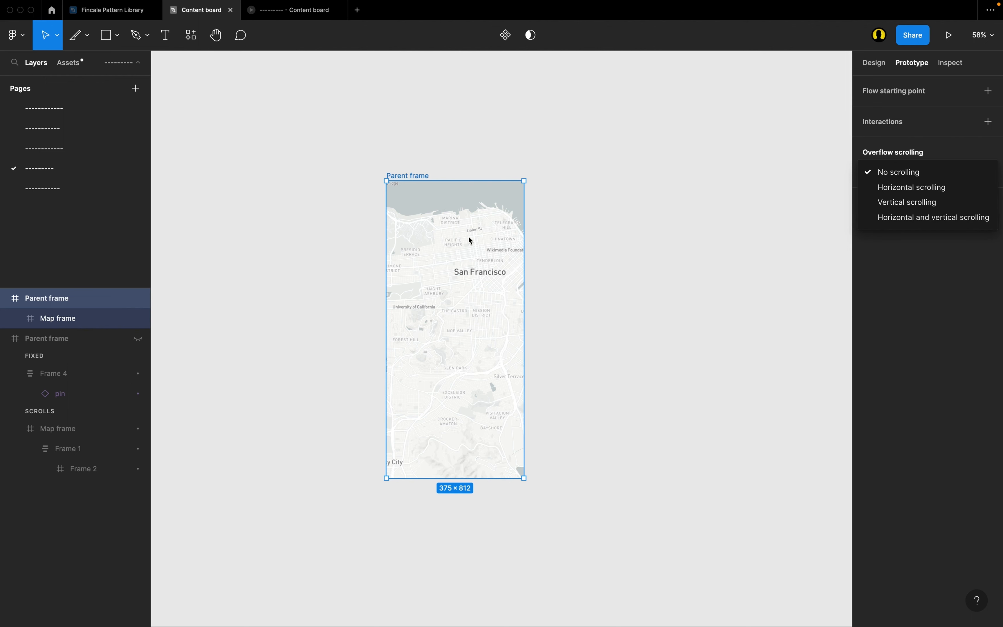
click(885, 217)
scroll(380, 251, up, 2)
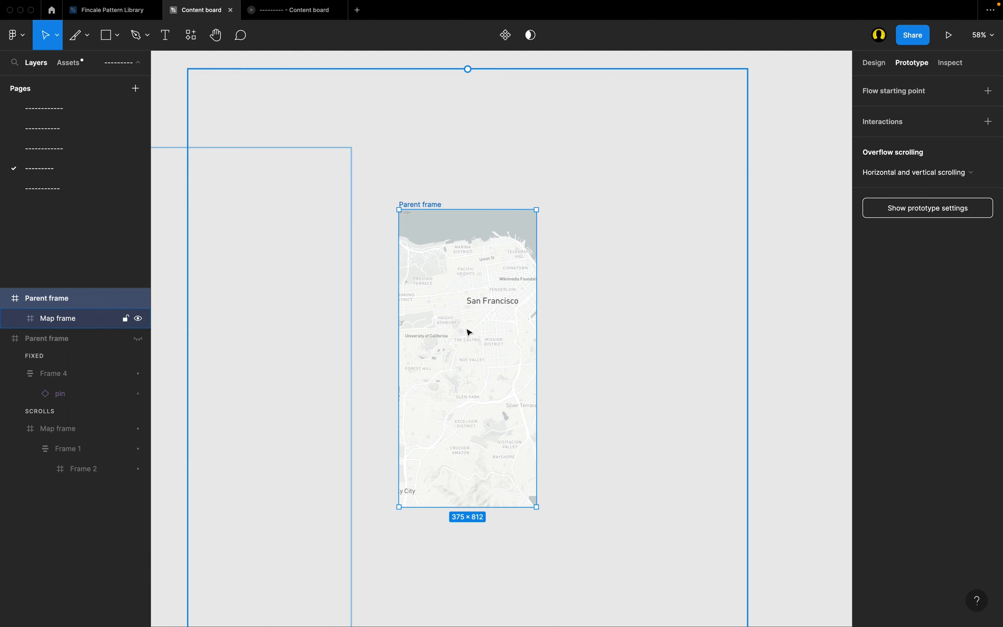
scroll(468, 331, up, 2)
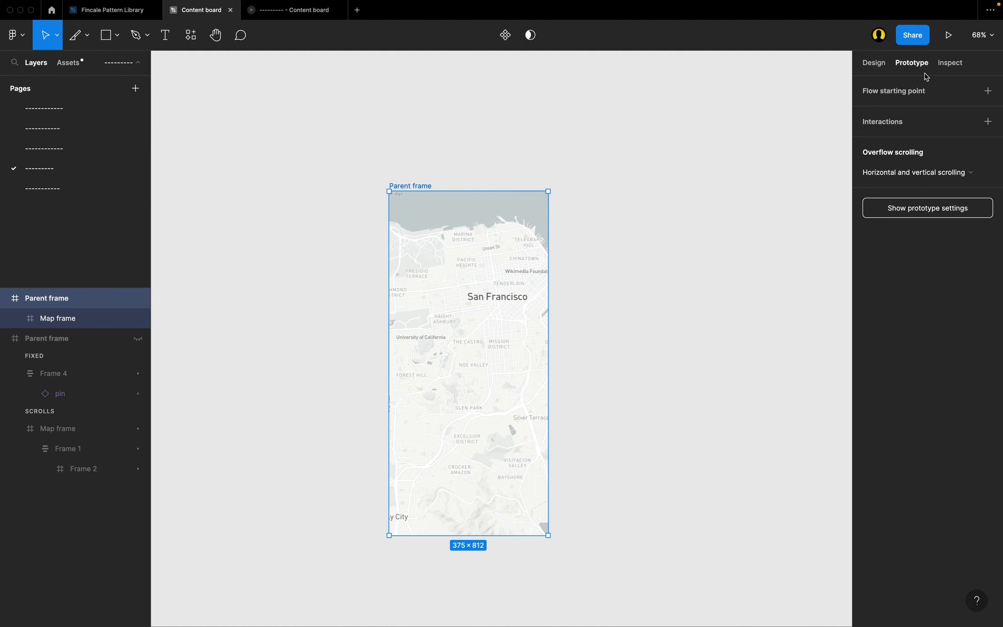
Preview the prototype, pan the map in several directions to test its scrolling, and return to the Content board design file.
click(949, 35)
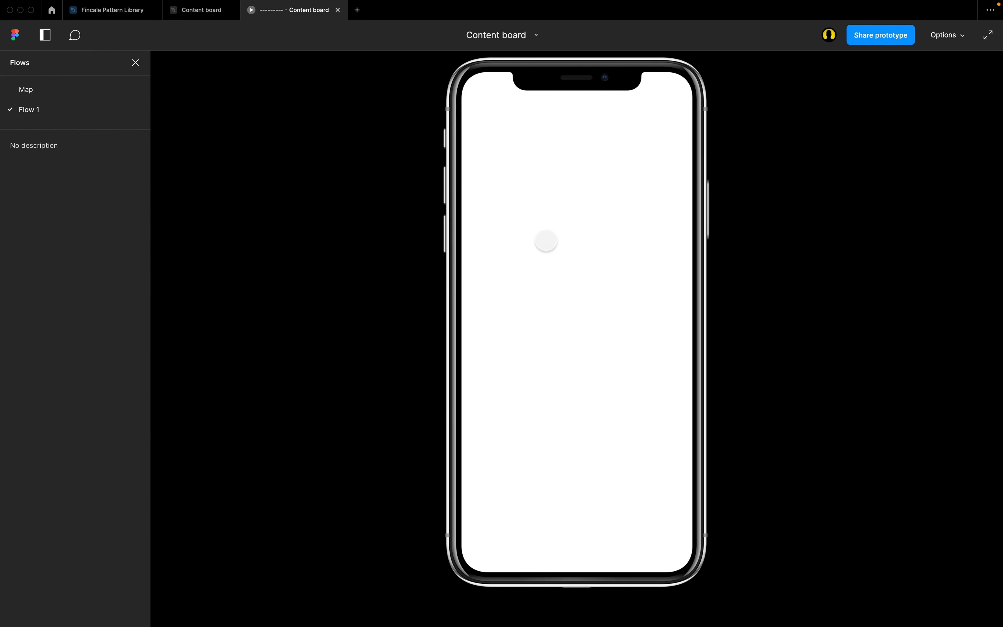
drag(559, 249, 548, 302)
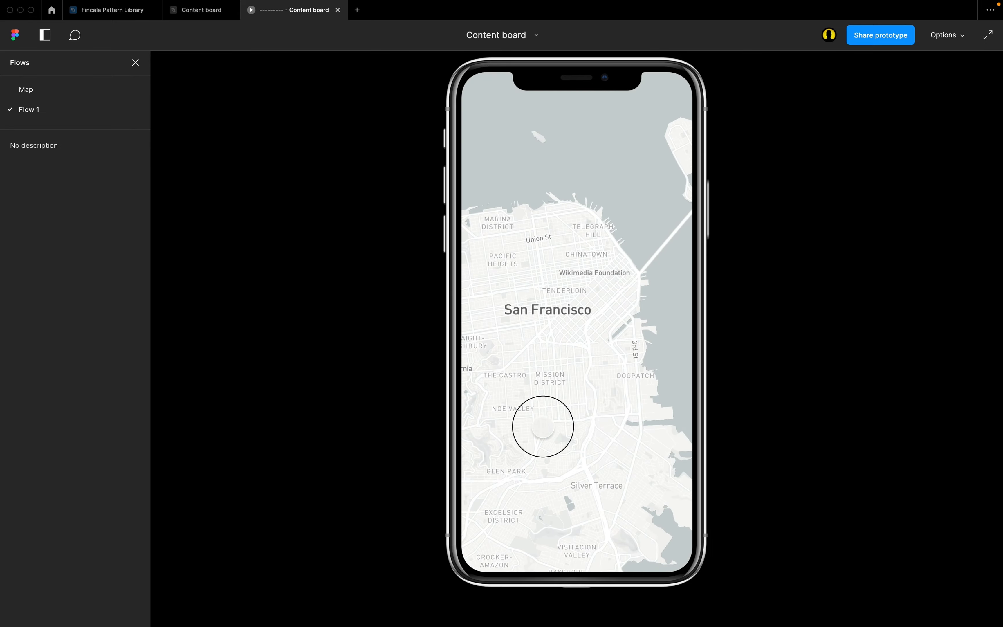
drag(544, 426, 616, 347)
drag(564, 449, 504, 305)
drag(623, 391, 560, 376)
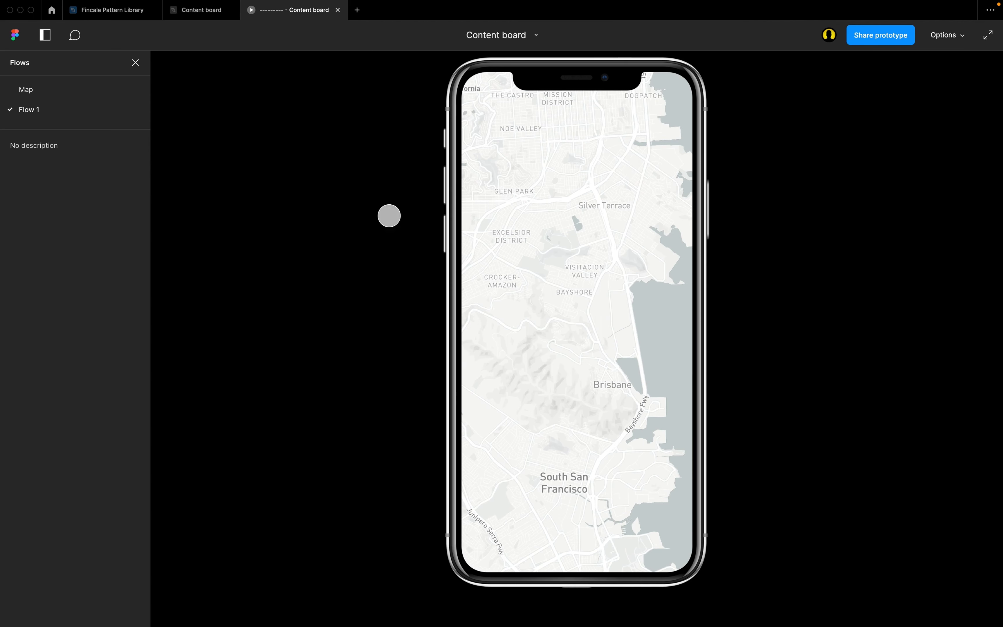
drag(593, 148, 659, 275)
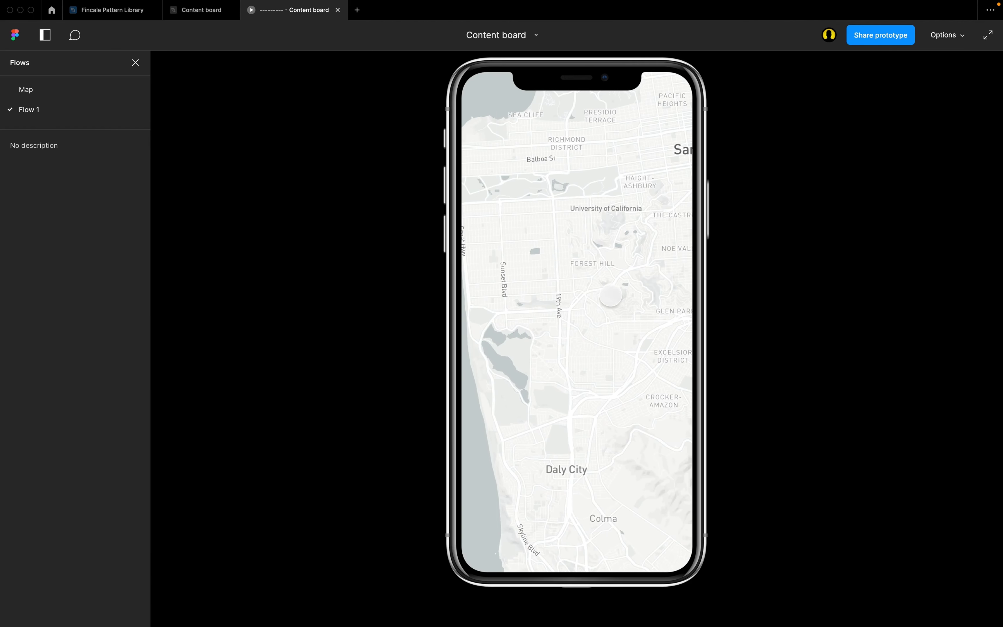
click(202, 9)
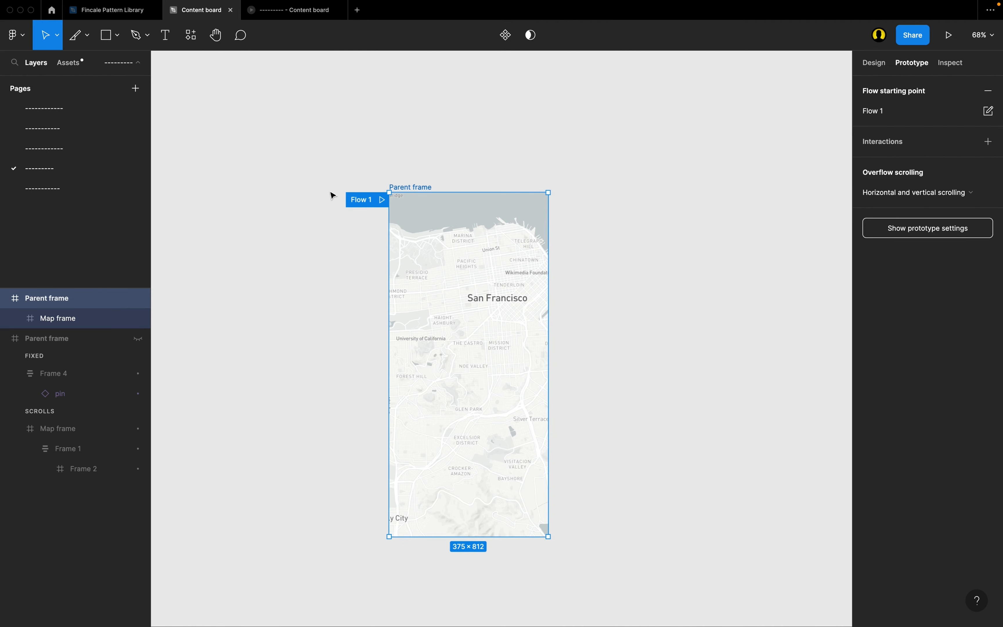
Rename the Parent frame's flow starting point as Map 2.
scroll(333, 195, up, 2)
scroll(332, 195, left, 1)
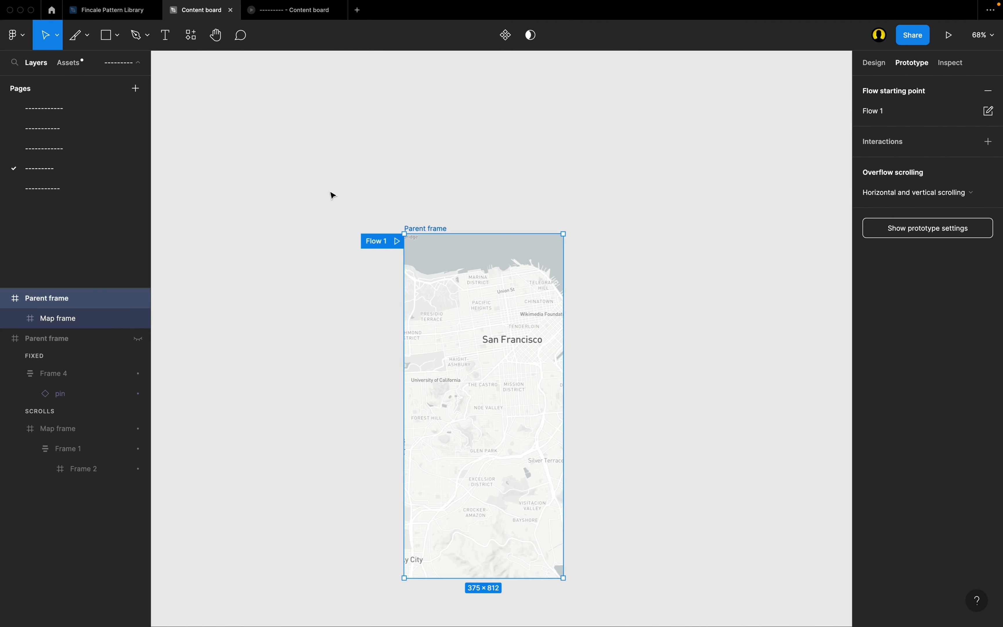
double_click(375, 241)
text(Map 2)
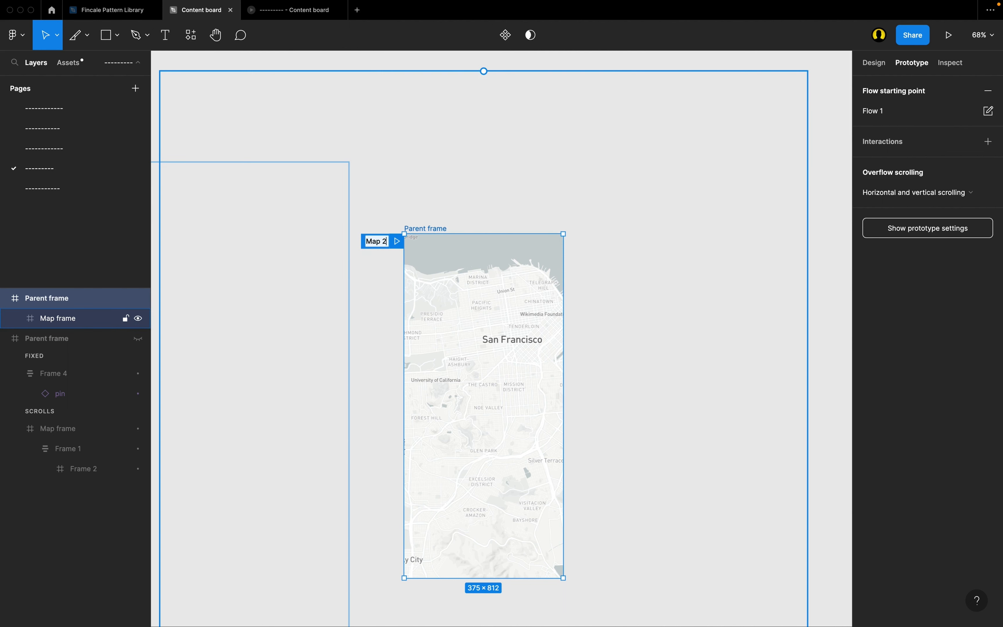
key(Return)
scroll(470, 258, up, 1)
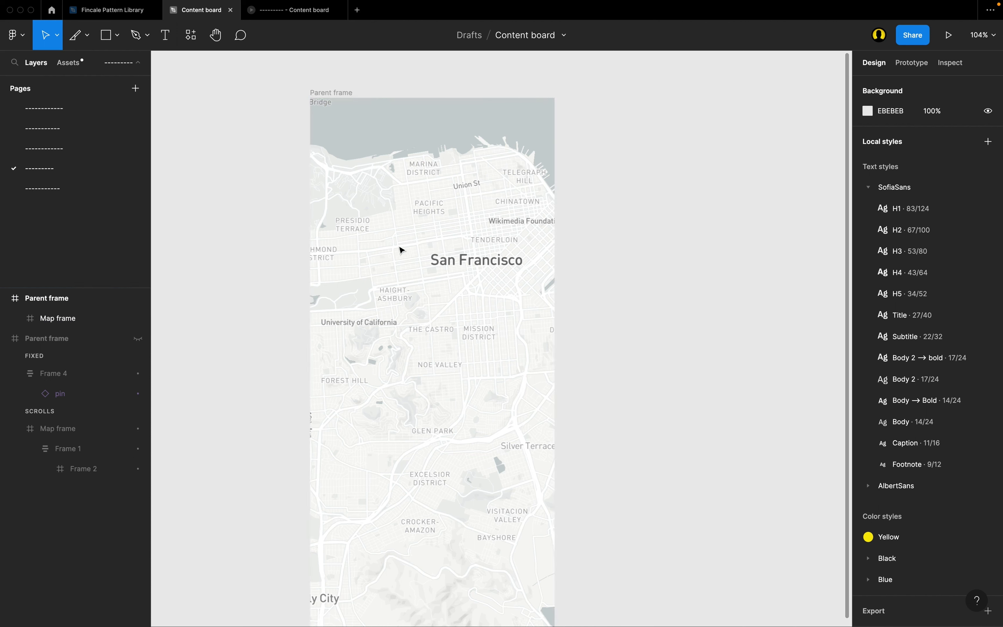
Draw a 54 × 54 frame on the empty canvas beside the Parent frame.
scroll(463, 213, up, 1)
scroll(463, 213, up, 2)
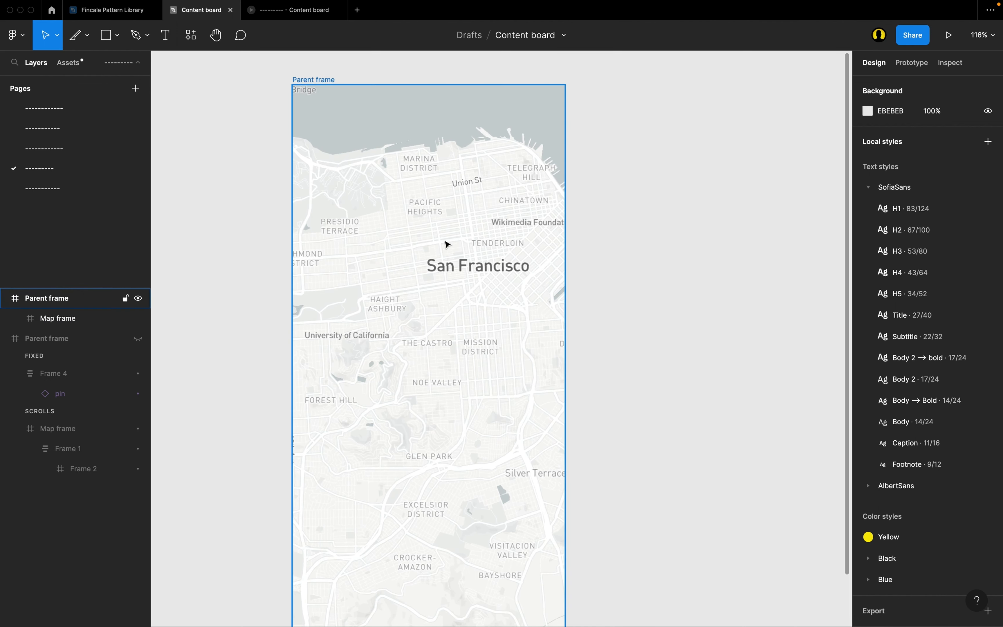
scroll(487, 258, left, 1)
scroll(467, 277, right, 1)
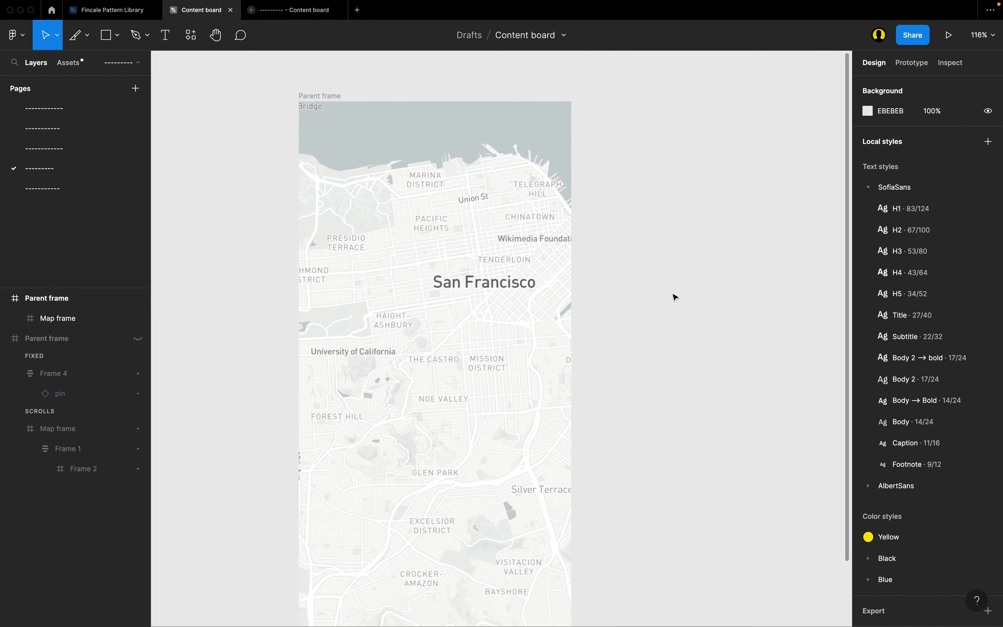
scroll(681, 295, right, 2)
scroll(681, 296, down, 1)
key(f)
drag(610, 262, 650, 287)
scroll(646, 286, up, 3)
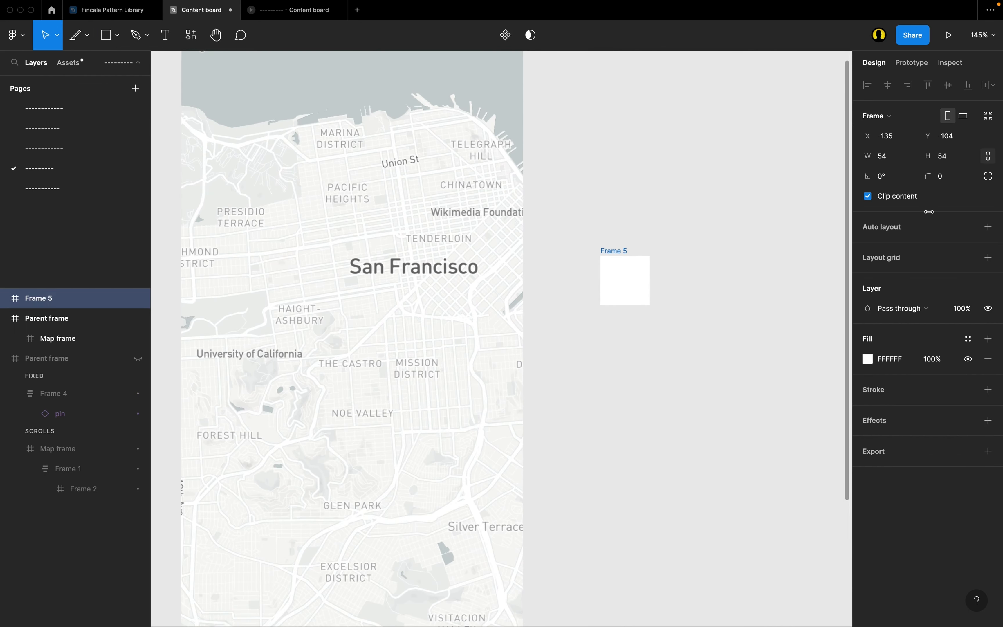
Set the new square frame's corner radius to 1000 and apply auto layout to it.
click(960, 181)
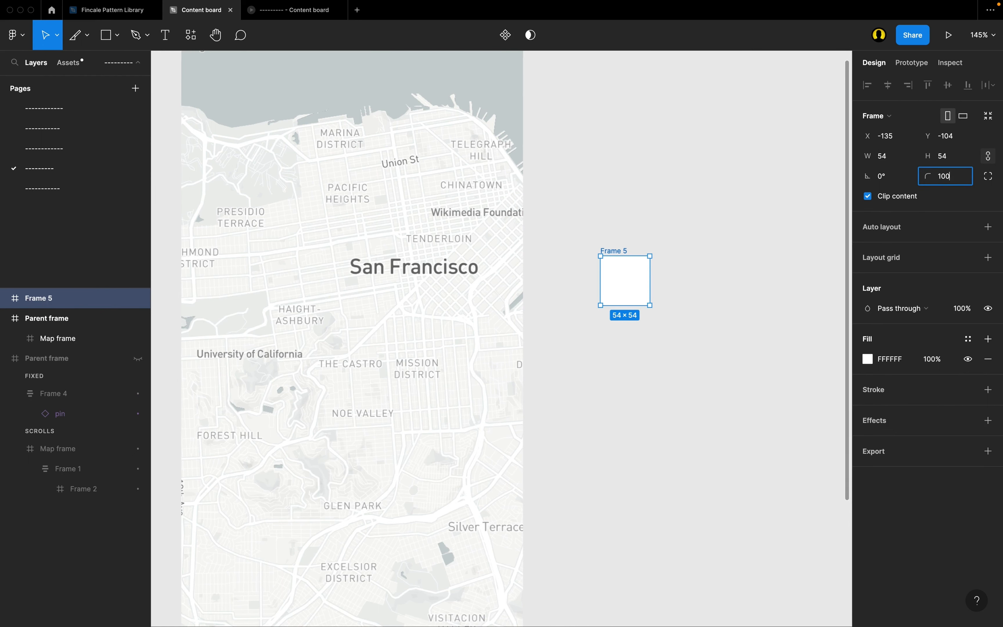
key(Return)
scroll(631, 282, up, 2)
key(shift+a)
Nest a small frame in the centre of the circular frame, with the circular frame's width and height set to Fixed.
key(f)
drag(614, 350, 631, 368)
key(Delete)
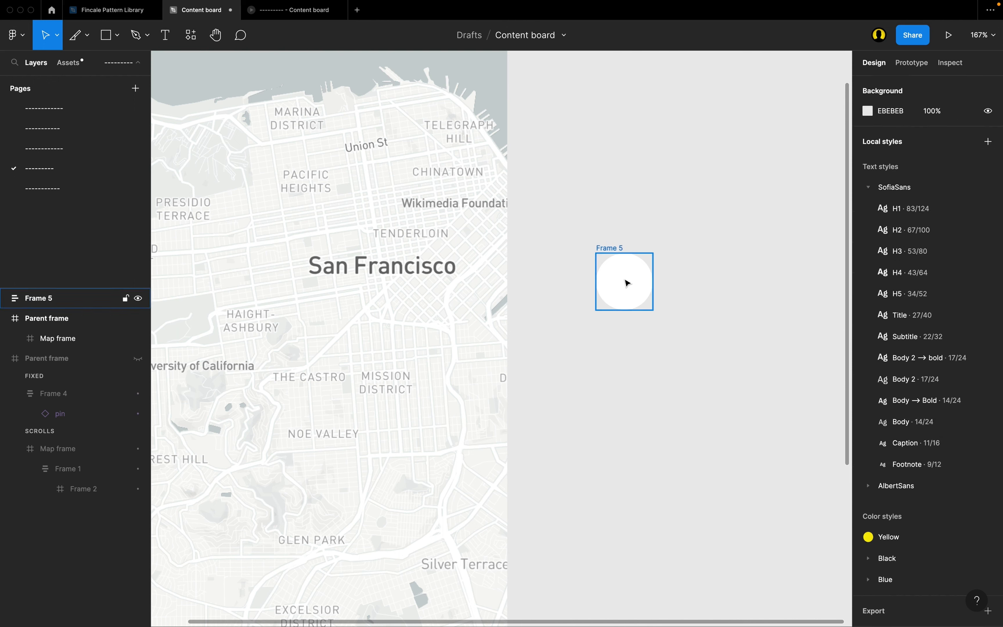
click(626, 282)
click(887, 176)
click(890, 166)
click(947, 176)
click(948, 168)
key(super+v)
key(shift+Return)
click(940, 279)
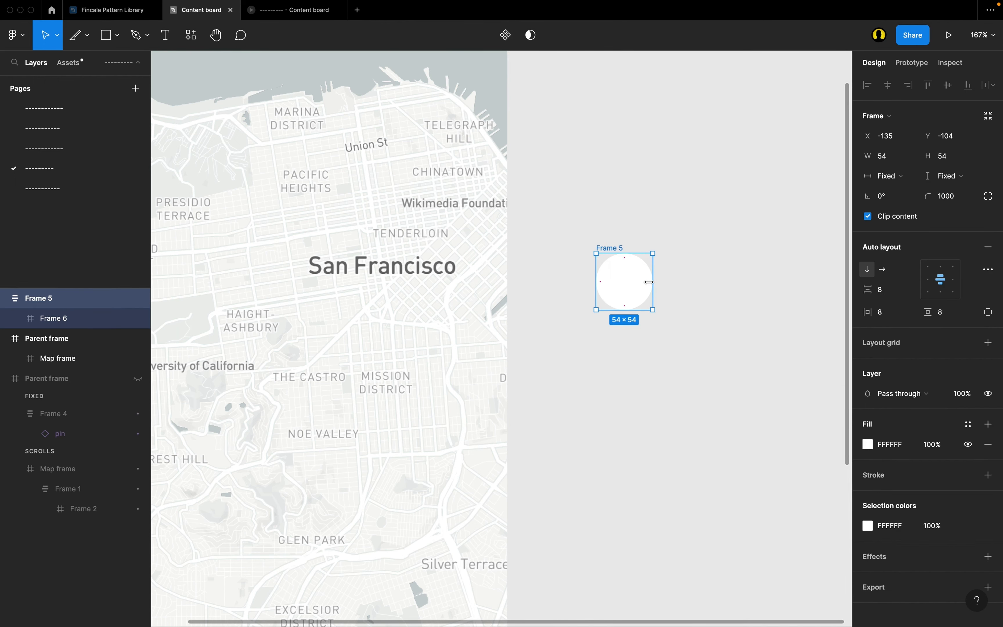
Apply the Black 1000 colour style to the outer circle and the Yellow style to the inner one.
click(968, 475)
scroll(929, 600, down, 3)
click(930, 605)
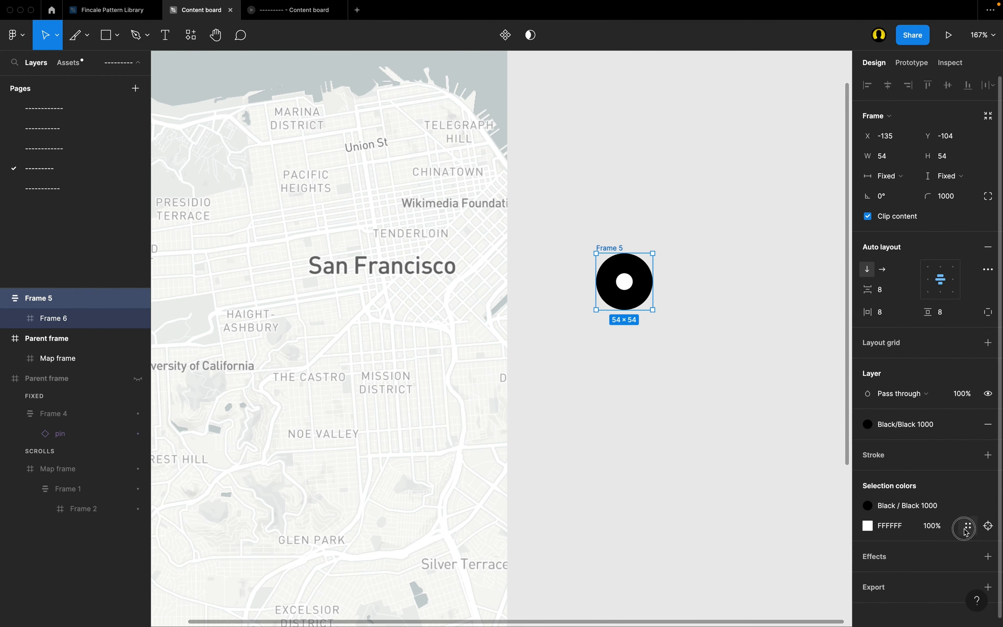
click(965, 530)
click(788, 451)
Name the circular marker frame Signifier and move it into the Map frame, below the San Francisco label.
key(Return)
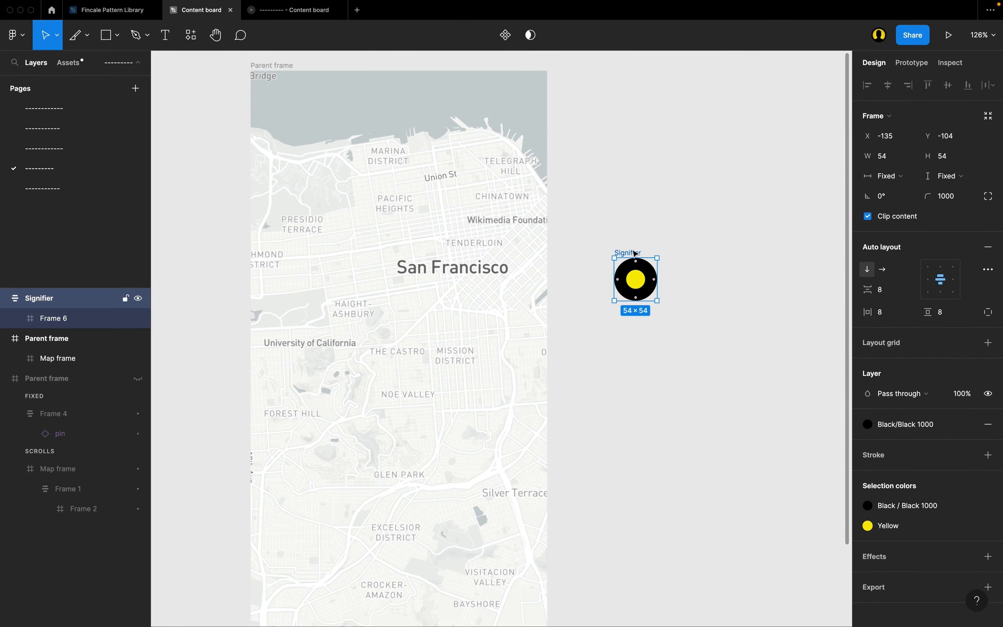
drag(636, 254, 387, 310)
scroll(387, 310, up, 3)
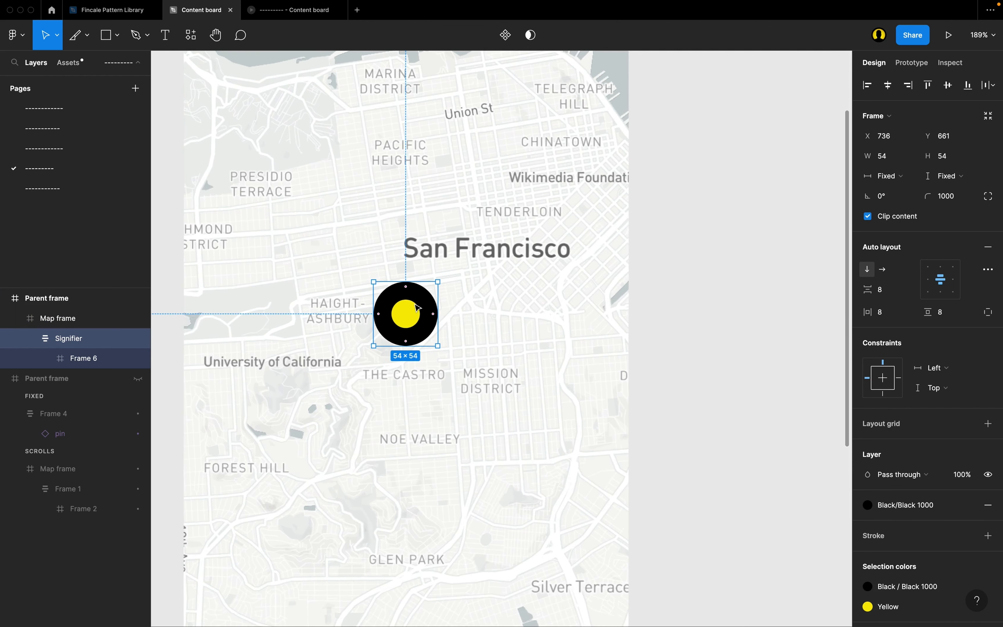
Scale the Signifier to a width of 24 and move it up to just below the start of the San Francisco label.
scroll(416, 309, up, 3)
scroll(487, 330, up, 2)
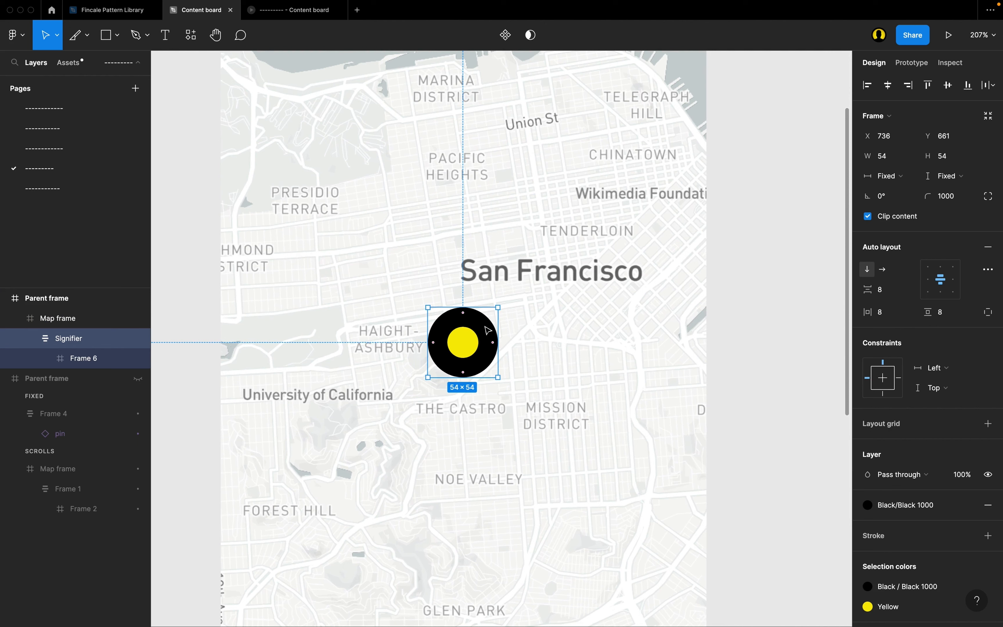
key(k)
click(886, 298)
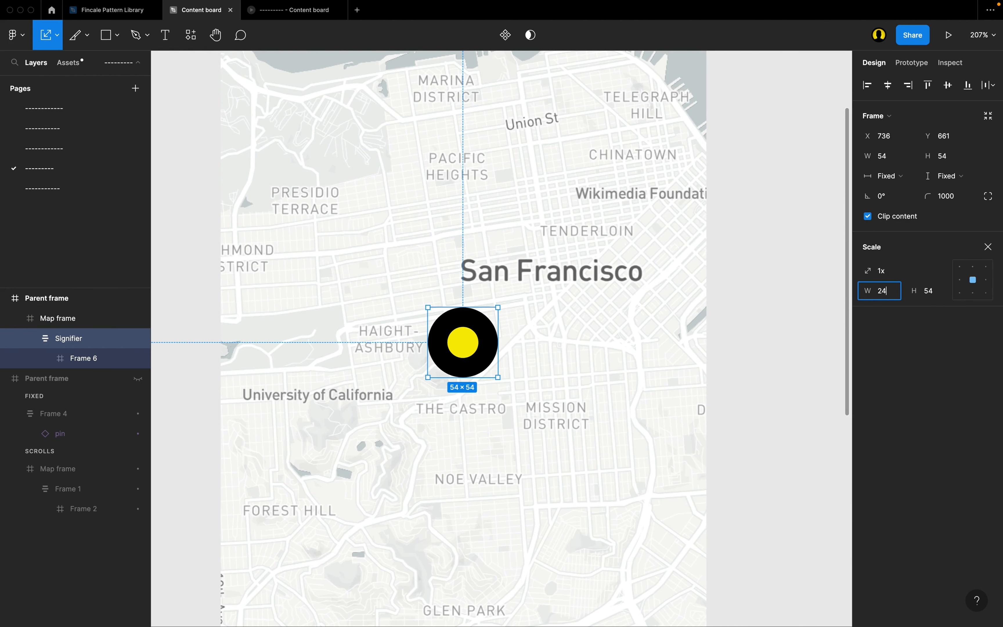
key(Return)
drag(463, 345, 466, 311)
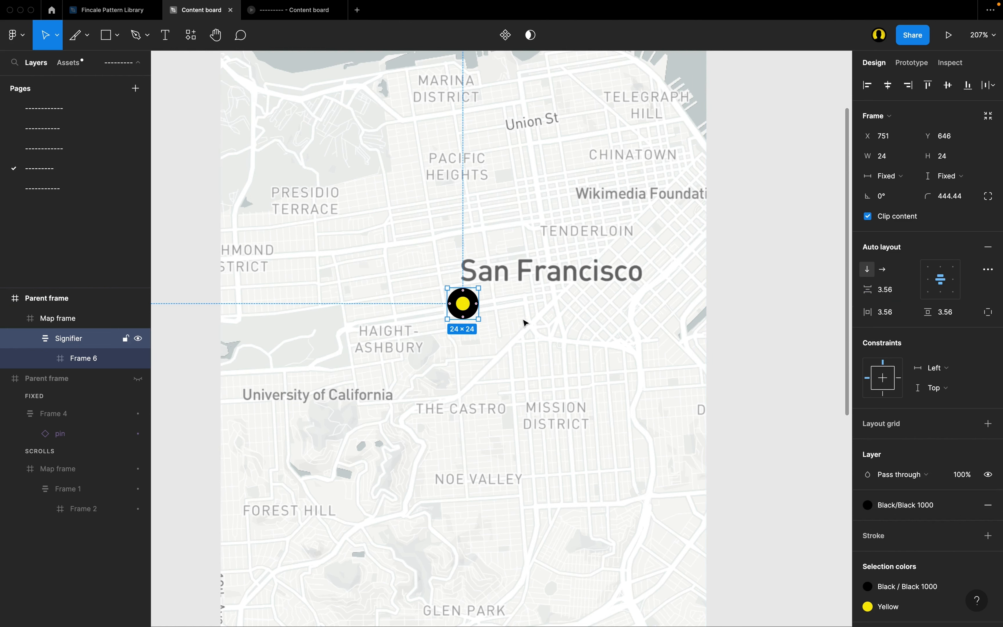
Check the Signifier's placement on the map within the Parent frame, and clear the selection.
scroll(468, 338, up, 3)
scroll(469, 338, down, 5)
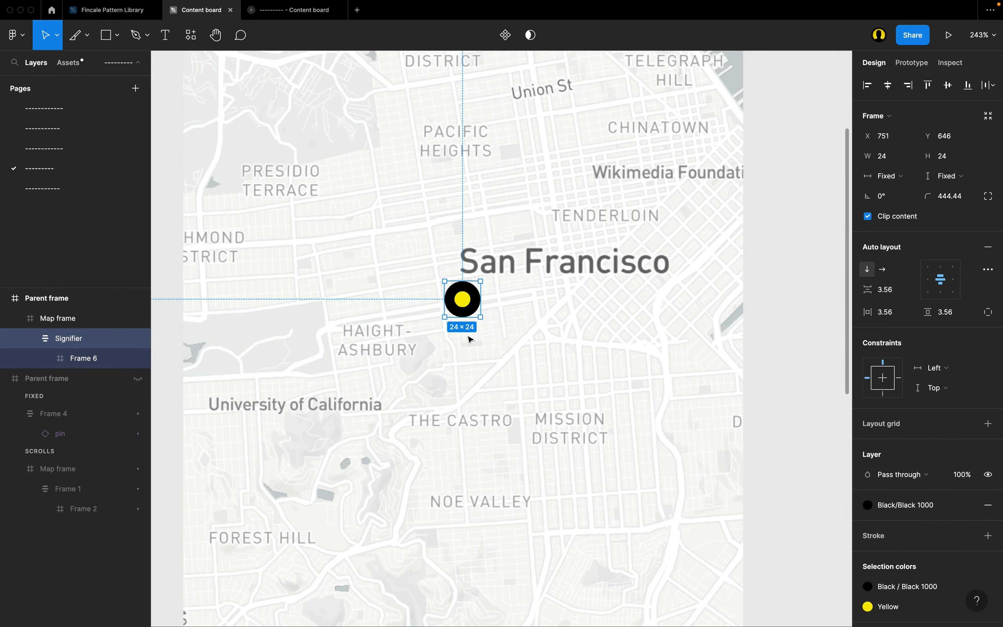
scroll(470, 339, down, 5)
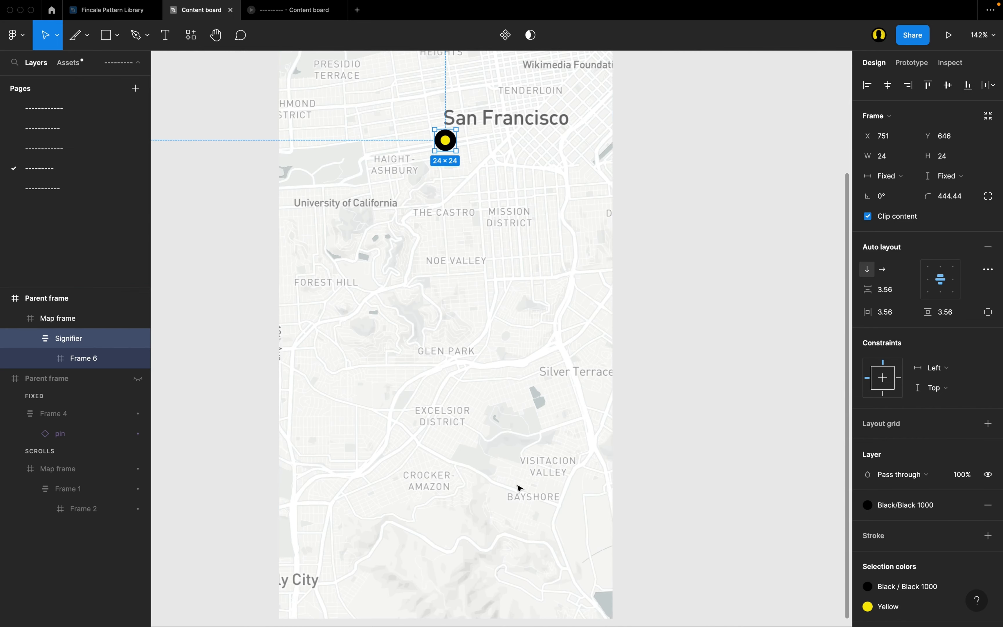
scroll(474, 492, down, 2)
scroll(513, 363, up, 2)
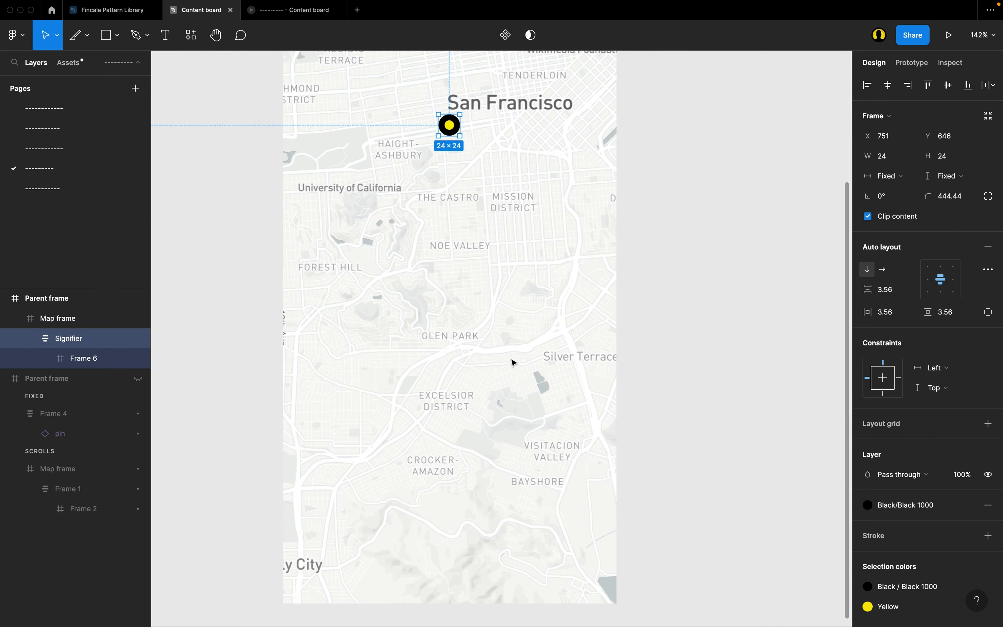
scroll(410, 159, up, 5)
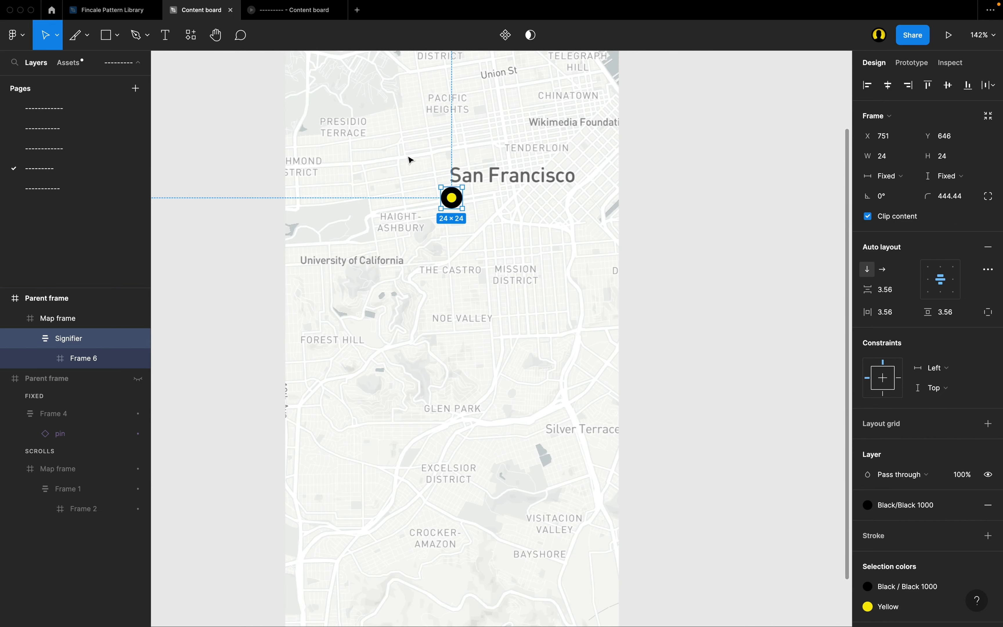
scroll(410, 160, down, 1)
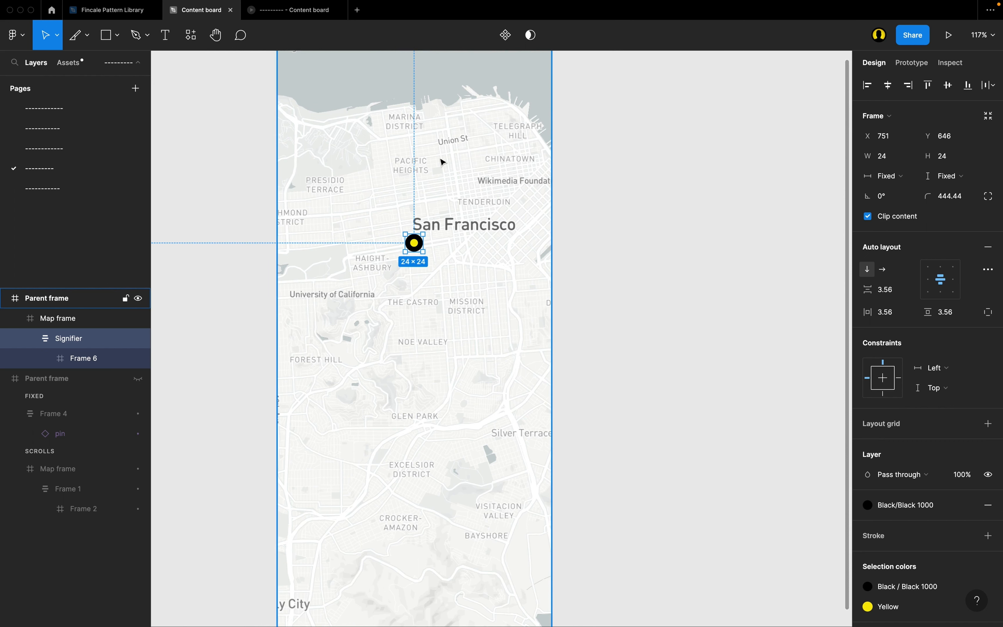
scroll(443, 162, up, 2)
scroll(459, 244, right, 2)
scroll(459, 245, down, 1)
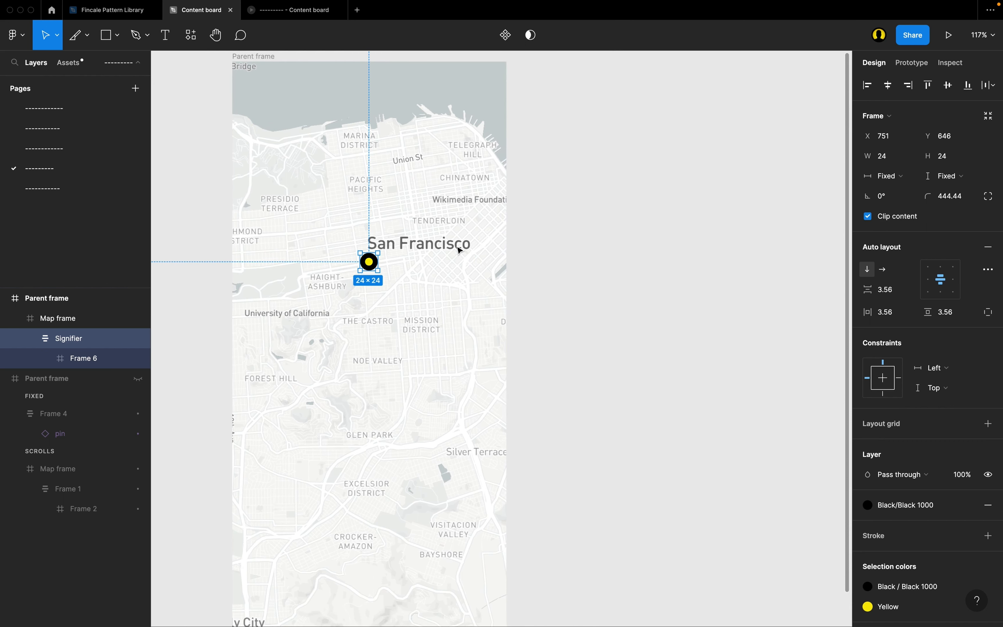
click(650, 318)
scroll(649, 318, up, 1)
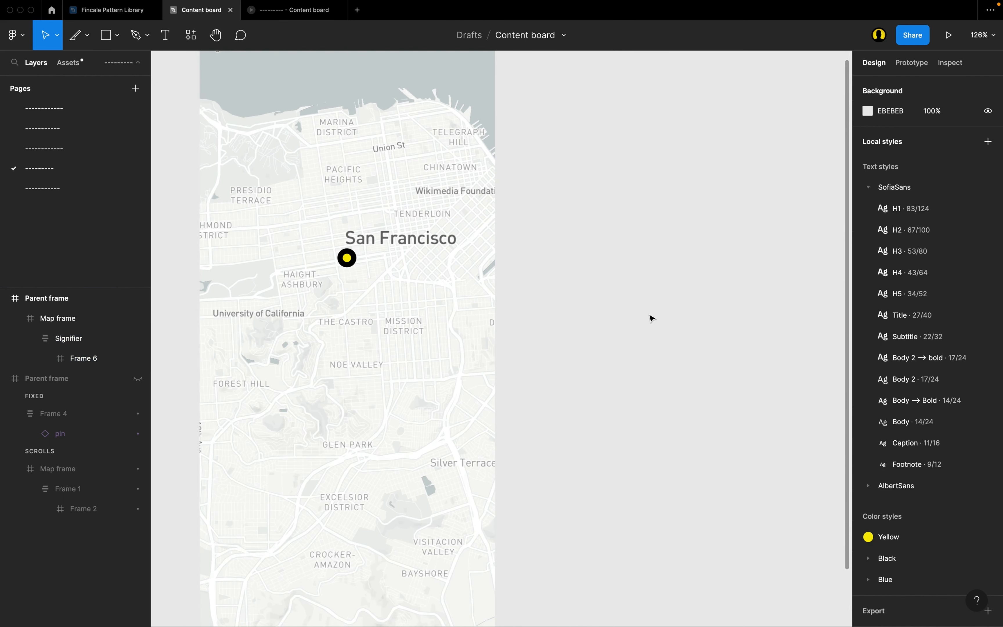
Draw a 70 × 70 frame on the empty canvas beside the map and set its corner radius to 1000.
scroll(650, 318, right, 3)
scroll(651, 318, down, 1)
scroll(530, 322, down, 5)
scroll(530, 322, right, 1)
key(f)
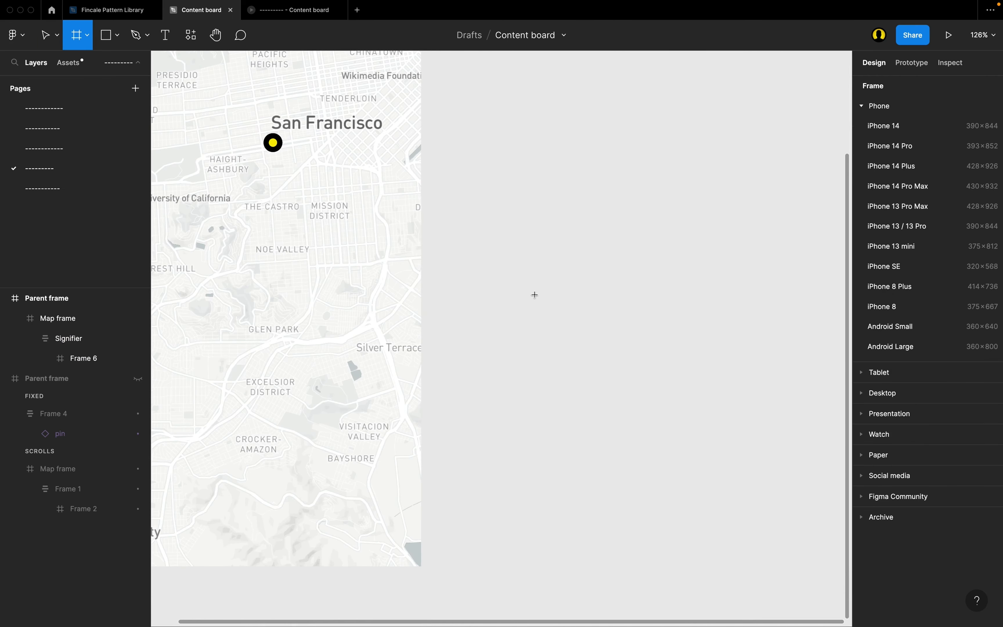
drag(481, 248, 534, 301)
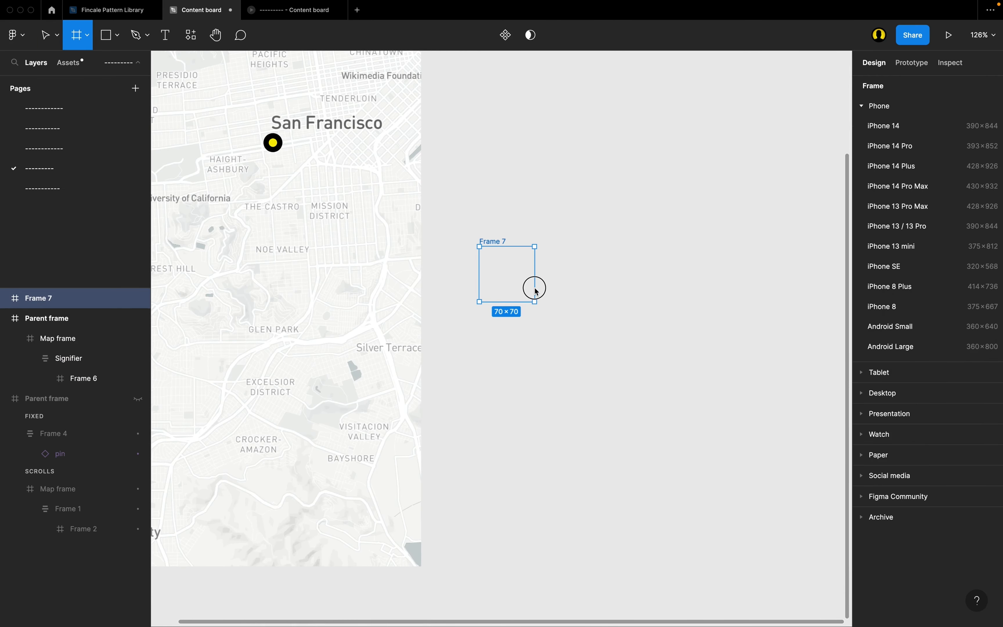
click(955, 179)
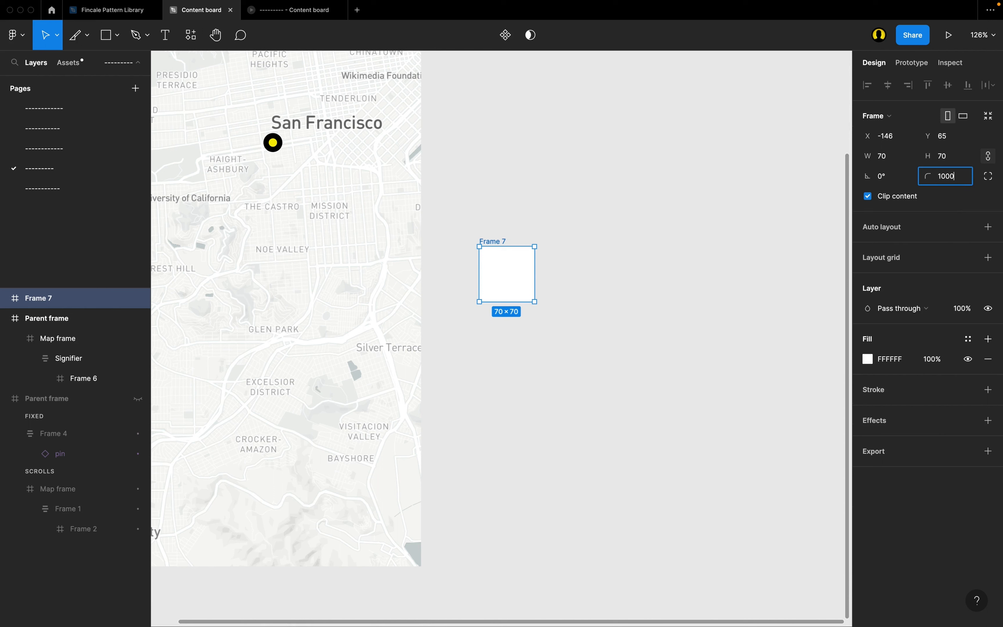
key(Return)
Add auto layout to the 70 × 70 circular frame and insert the 24px pin icon component into it.
scroll(591, 273, up, 1)
key(shift+a)
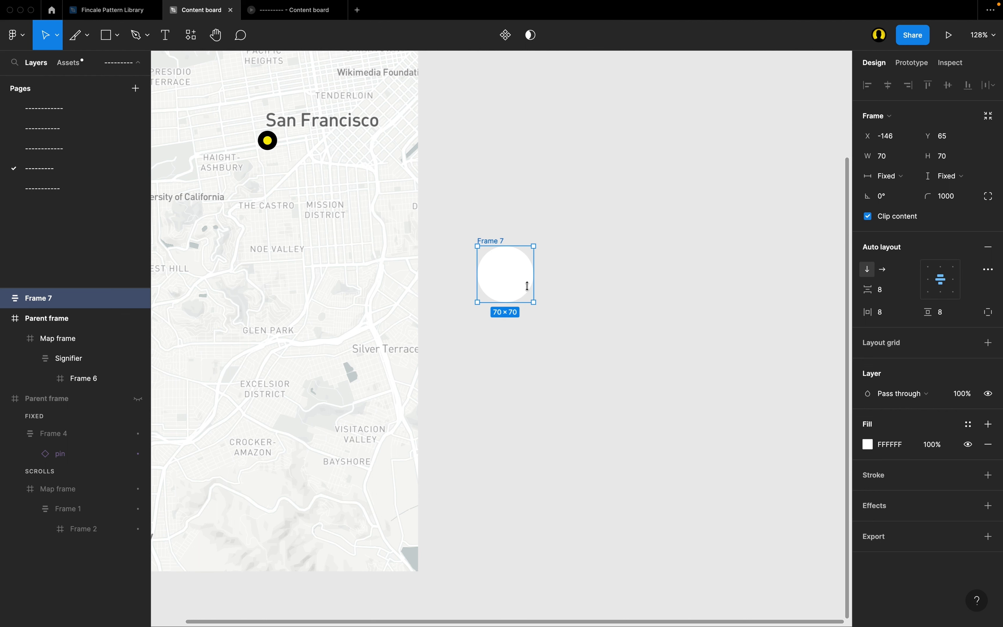
scroll(530, 293, left, 2)
scroll(531, 294, up, 1)
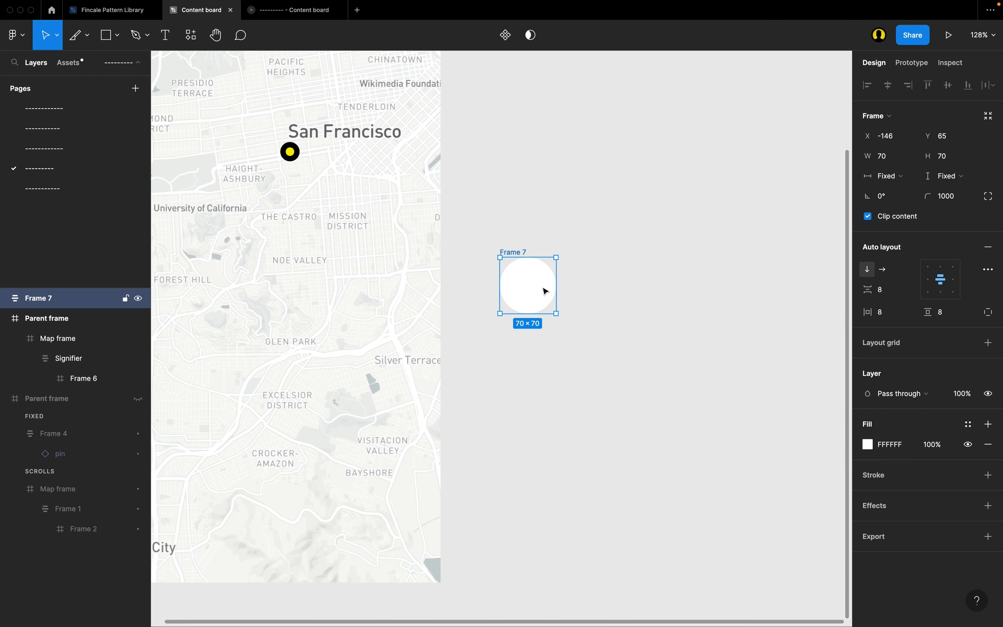
scroll(546, 291, up, 1)
key(shift+i)
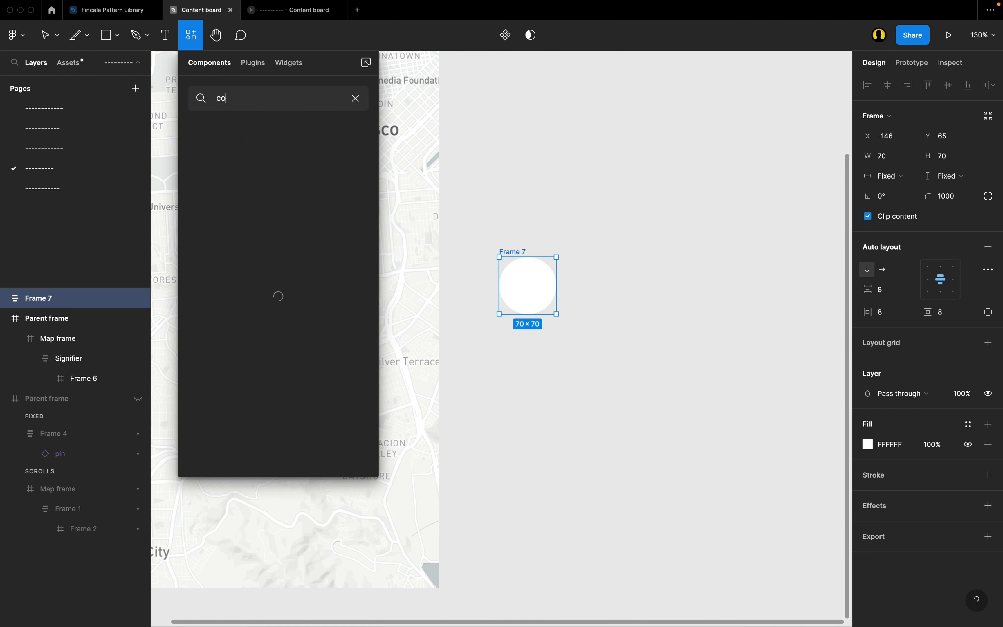
text(pin)
drag(244, 164, 538, 293)
scroll(537, 294, up, 1)
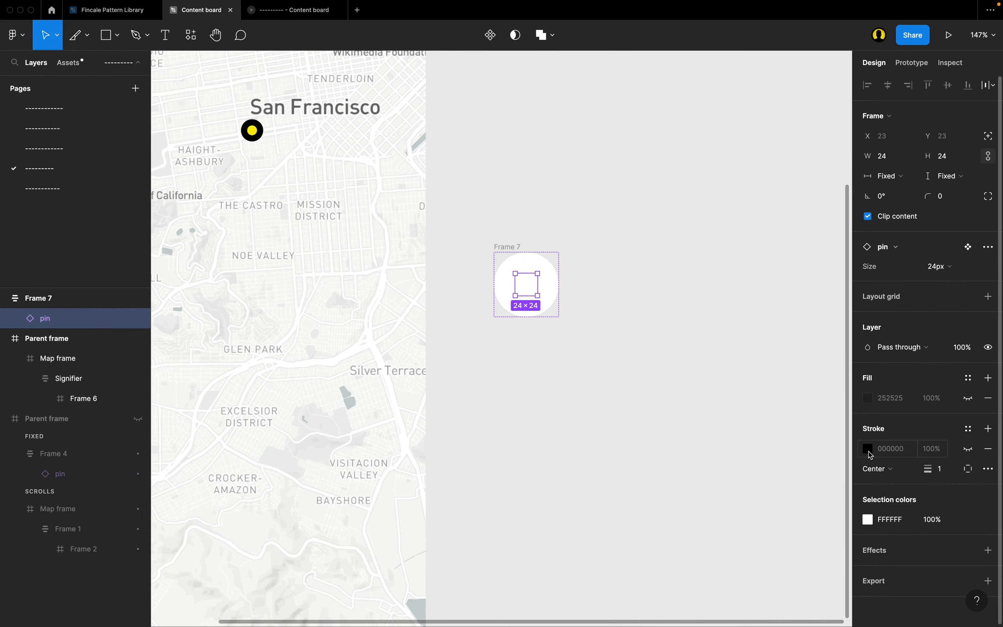
Apply the Black 1000 colour style to the circular pin frame and the Yellow style to the pin icon.
key(shift+Return)
click(968, 424)
click(903, 492)
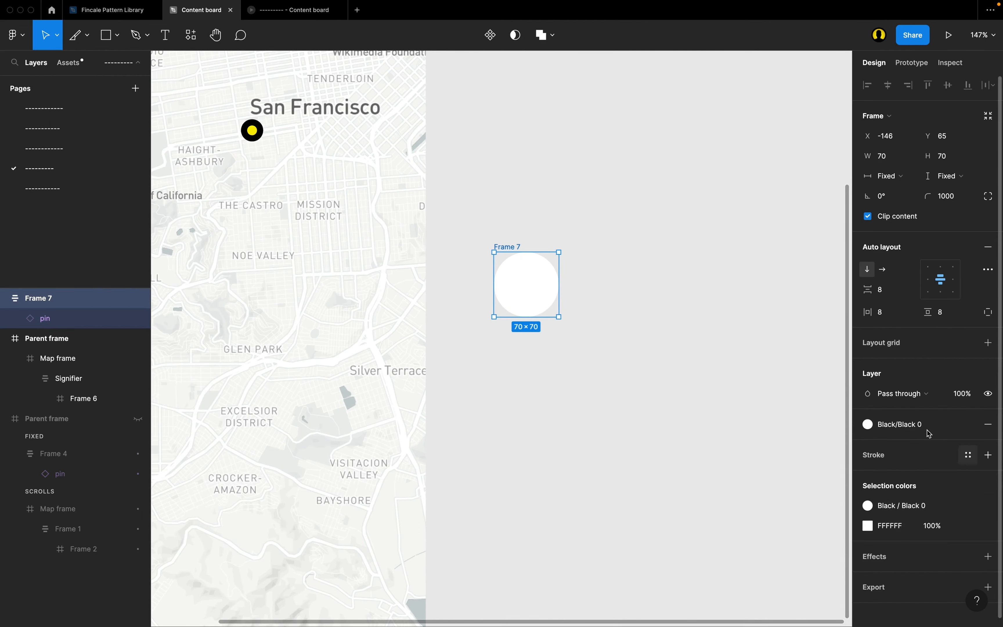
click(917, 425)
scroll(914, 519, down, 3)
click(918, 559)
click(967, 525)
click(777, 446)
scroll(679, 331, down, 1)
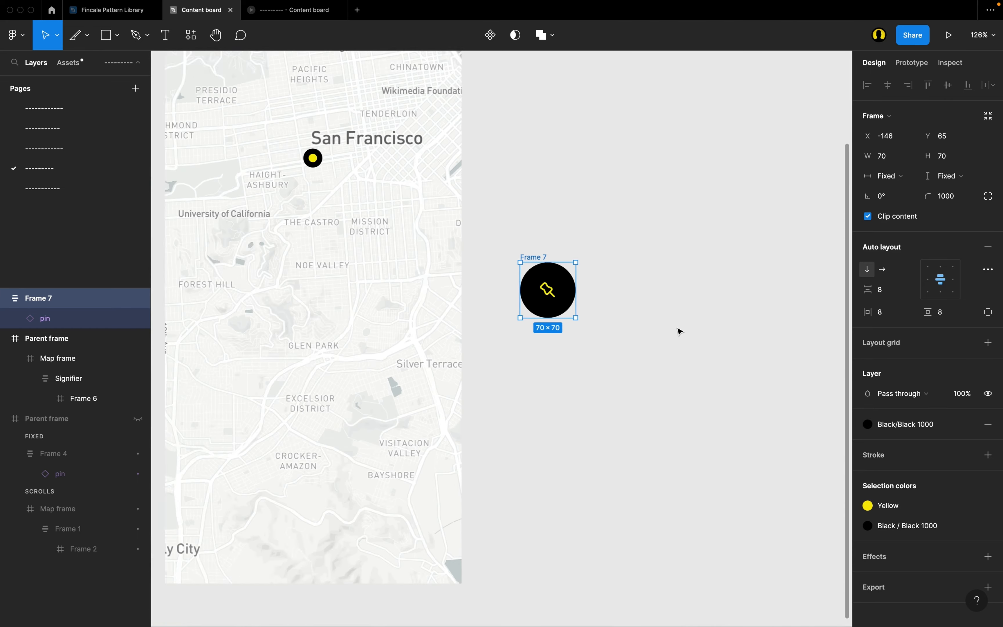
Move the pin button onto the lower-right area of the map, just below the Bayshore label.
scroll(679, 332, left, 2)
scroll(679, 332, down, 2)
scroll(679, 332, left, 1)
scroll(679, 332, up, 1)
drag(649, 198, 509, 424)
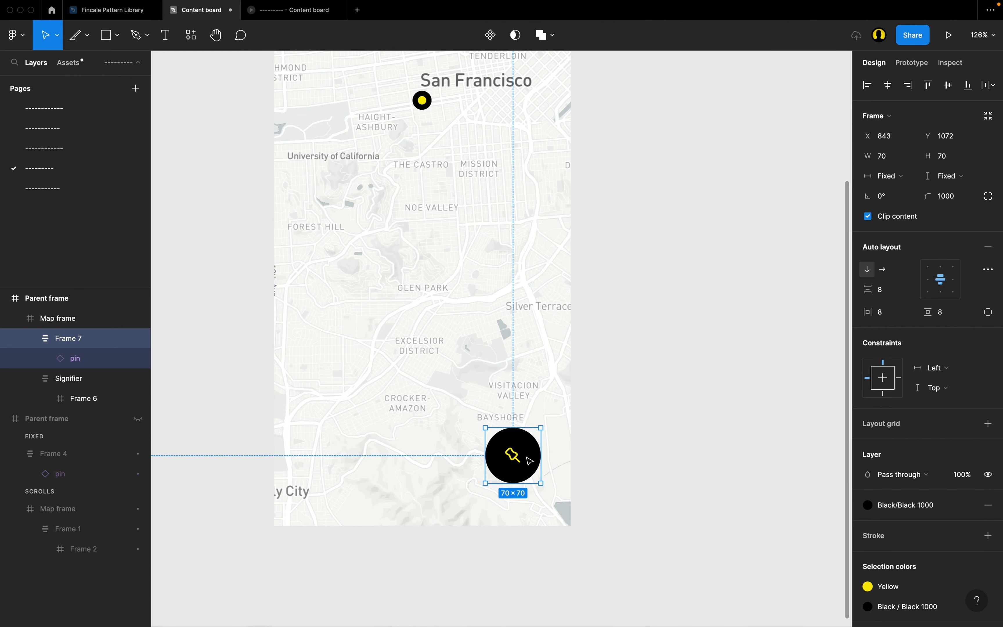
Apply the Shadows/Dark/20 effect style to the pin button.
scroll(529, 459, up, 2)
scroll(925, 531, down, 2)
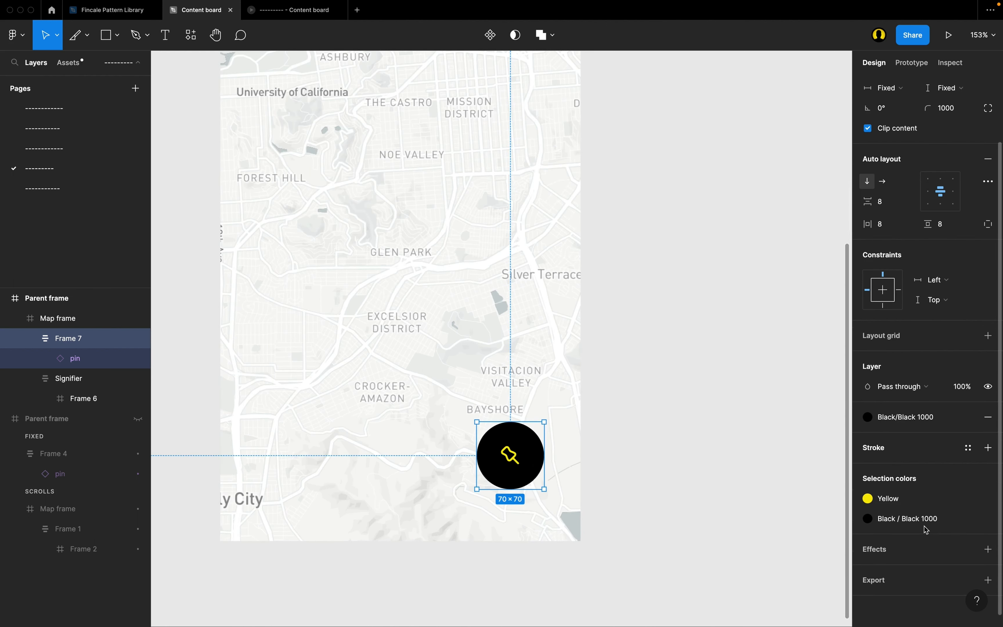
click(969, 549)
scroll(927, 563, down, 5)
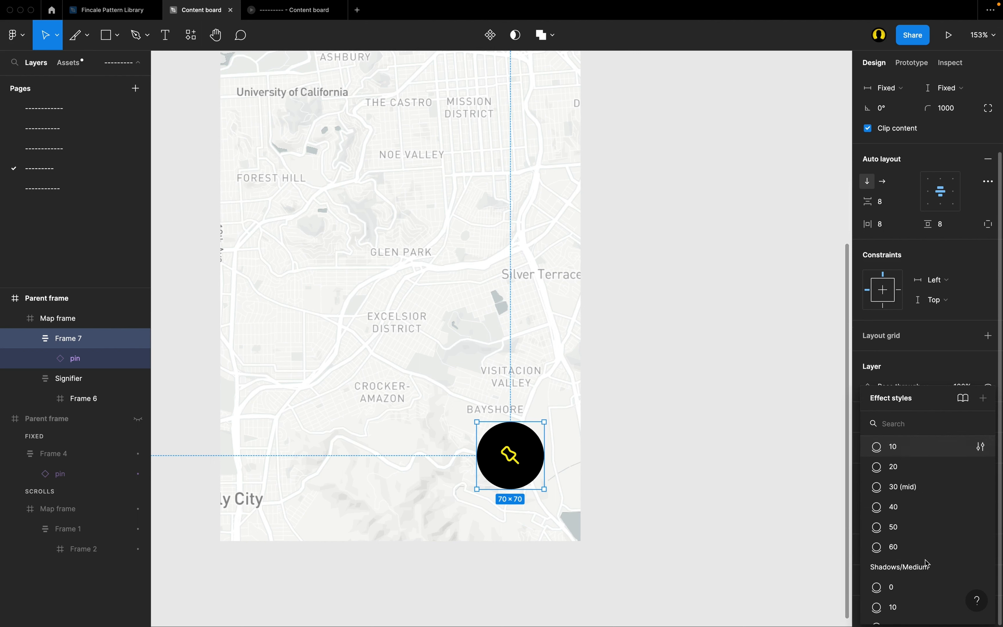
scroll(927, 563, down, 2)
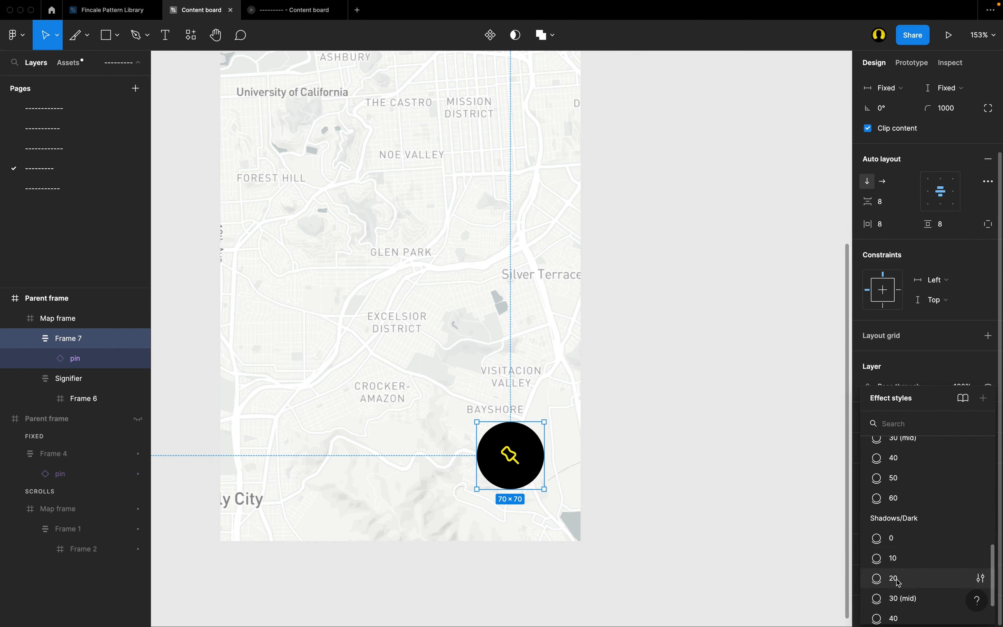
click(600, 519)
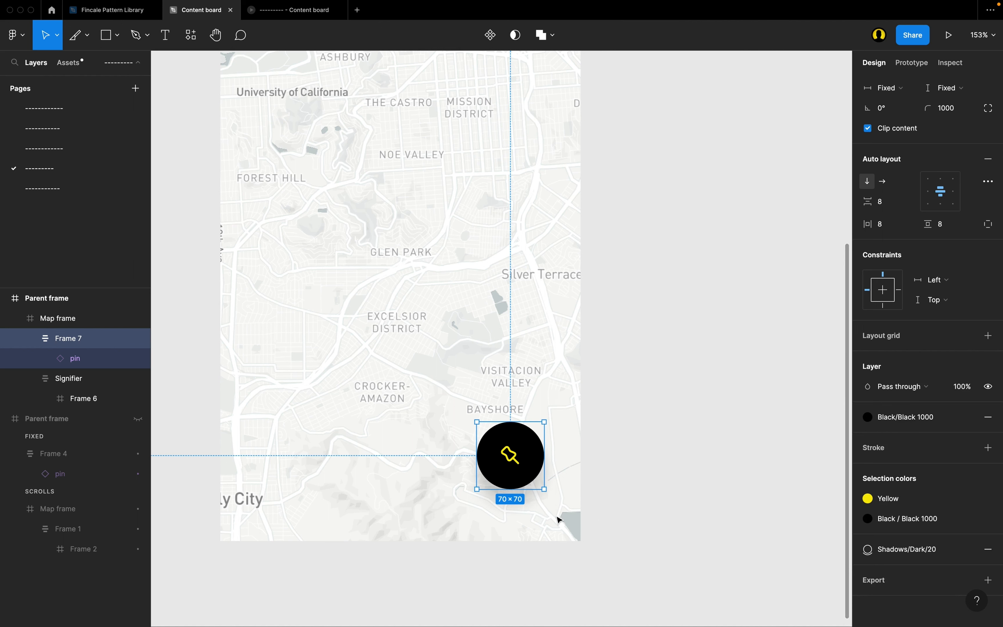
Preview the Parent frame as a prototype and pan the map to check how the pin button behaves while scrolling.
scroll(557, 519, up, 5)
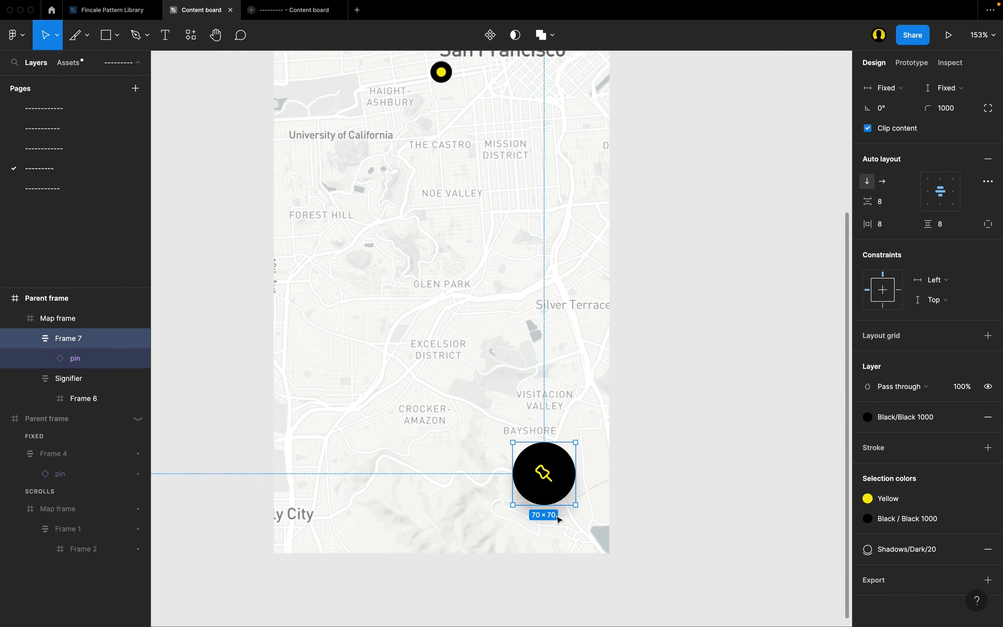
scroll(608, 427, up, 6)
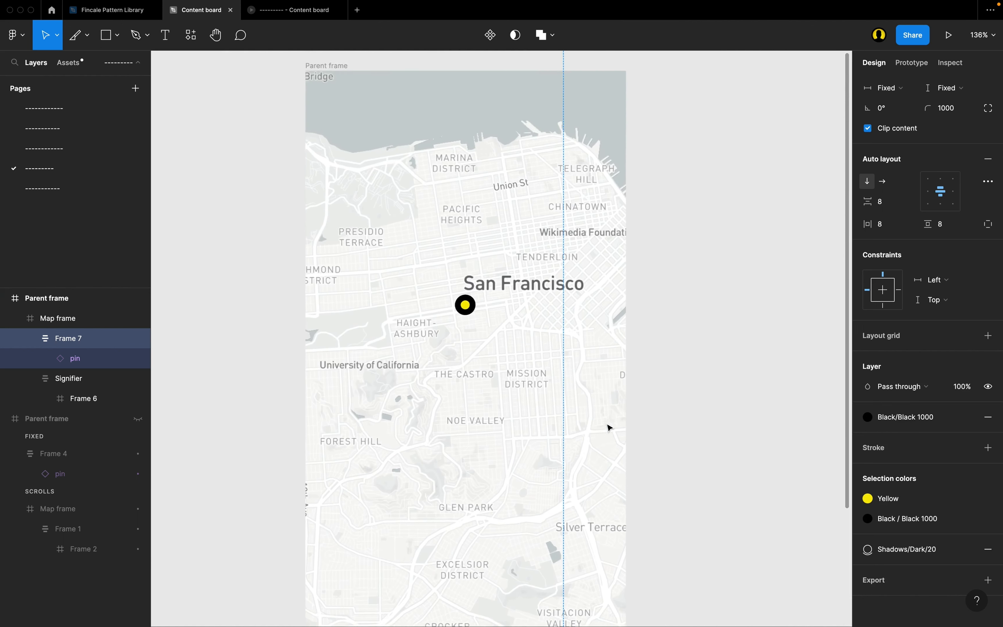
scroll(608, 427, up, 3)
click(288, 192)
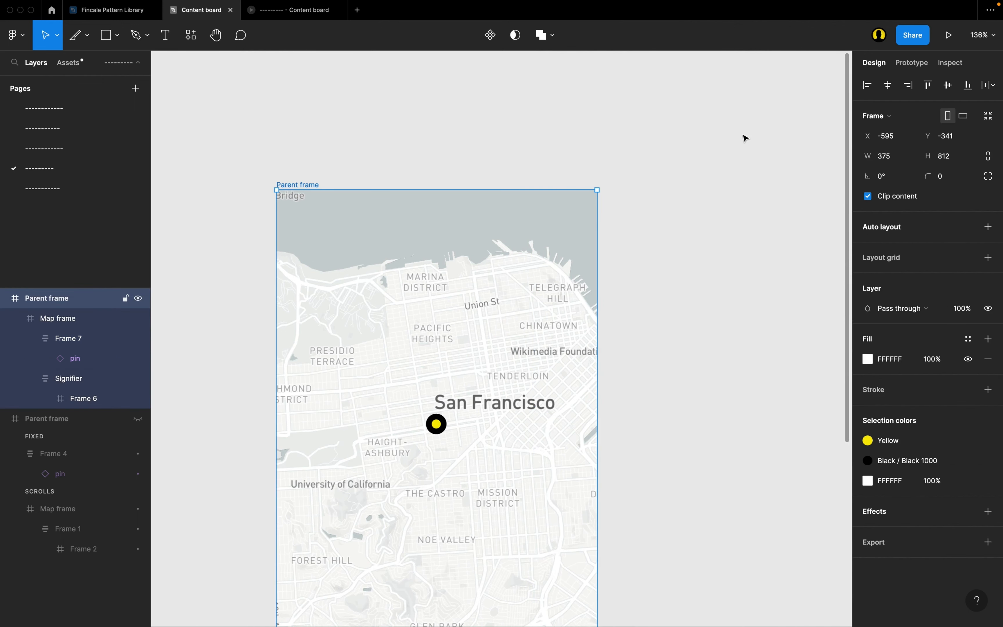
click(950, 36)
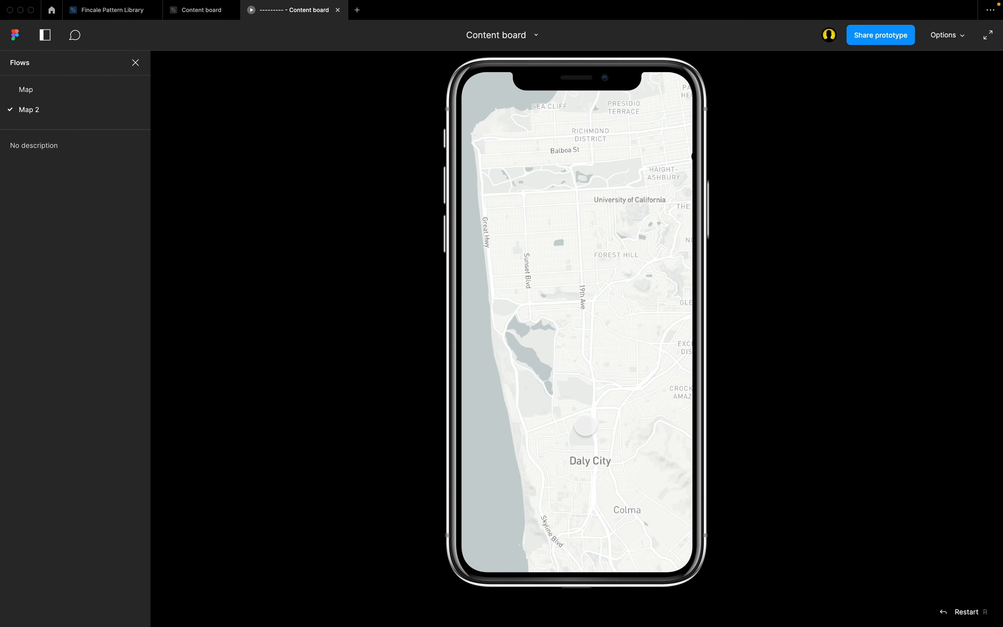
drag(641, 396, 529, 403)
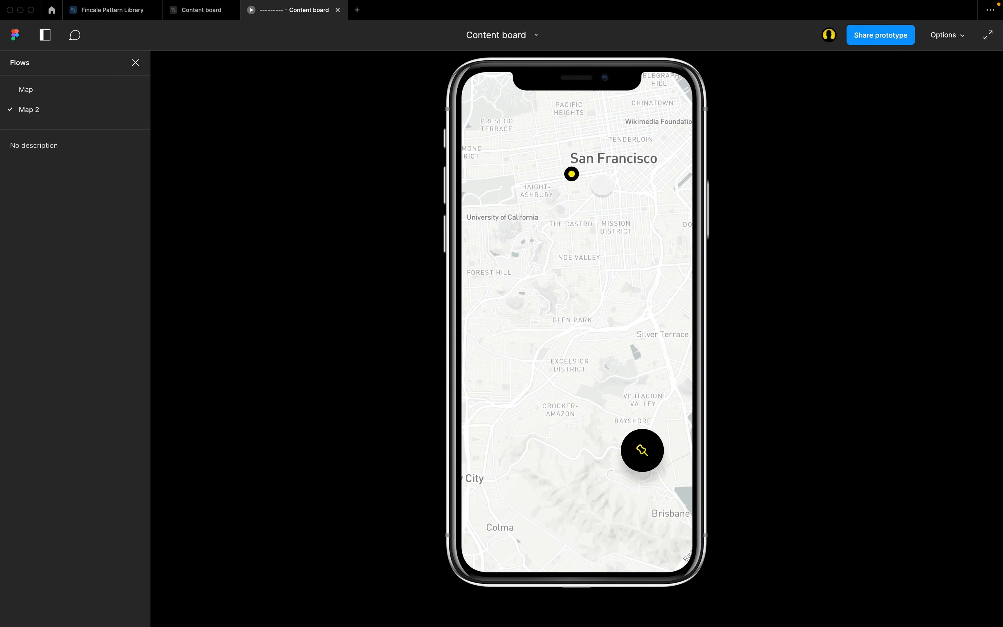
drag(595, 197, 591, 229)
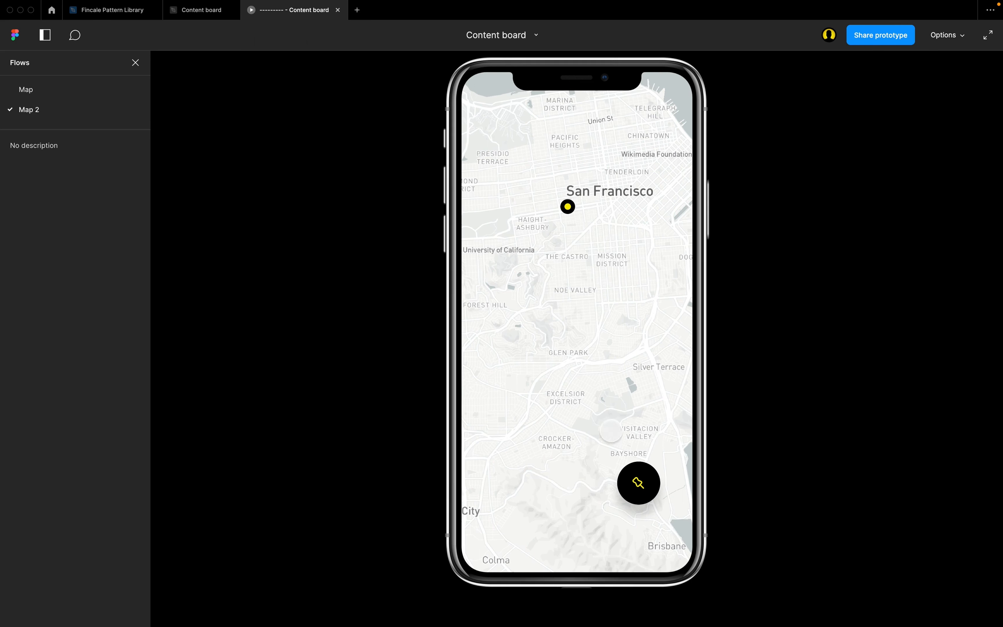
Return to the design file, select the pin button, and collapse the Signifier and Frame 7 layers.
click(189, 16)
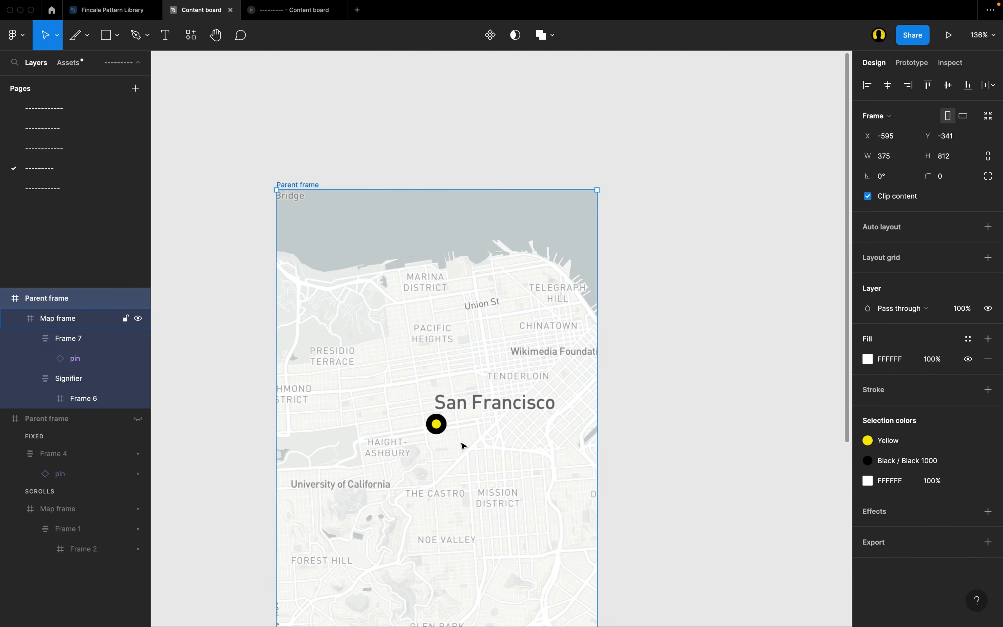
scroll(464, 446, down, 10)
click(542, 386)
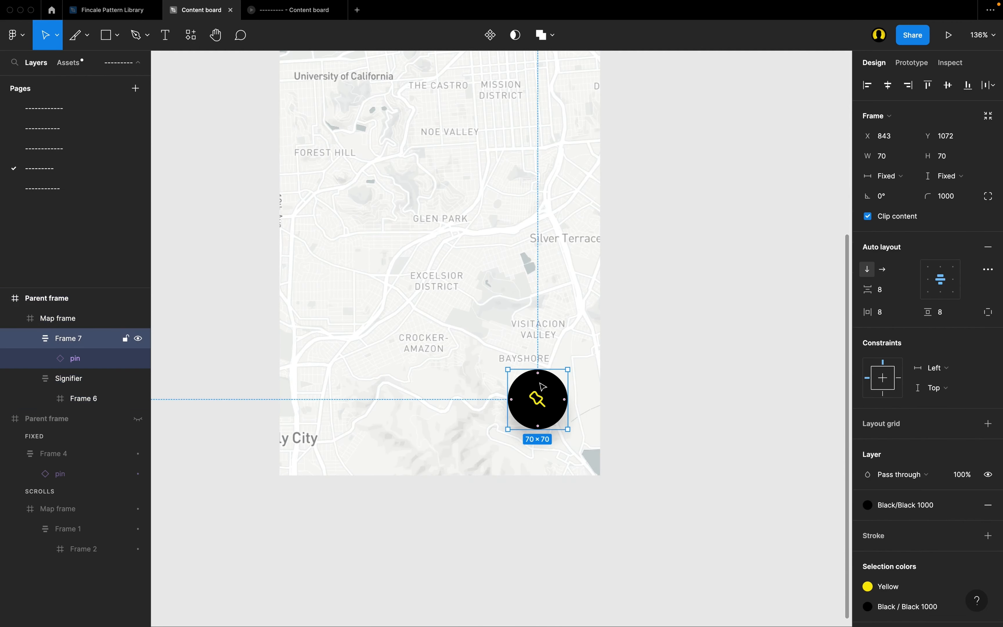
scroll(557, 449, left, 2)
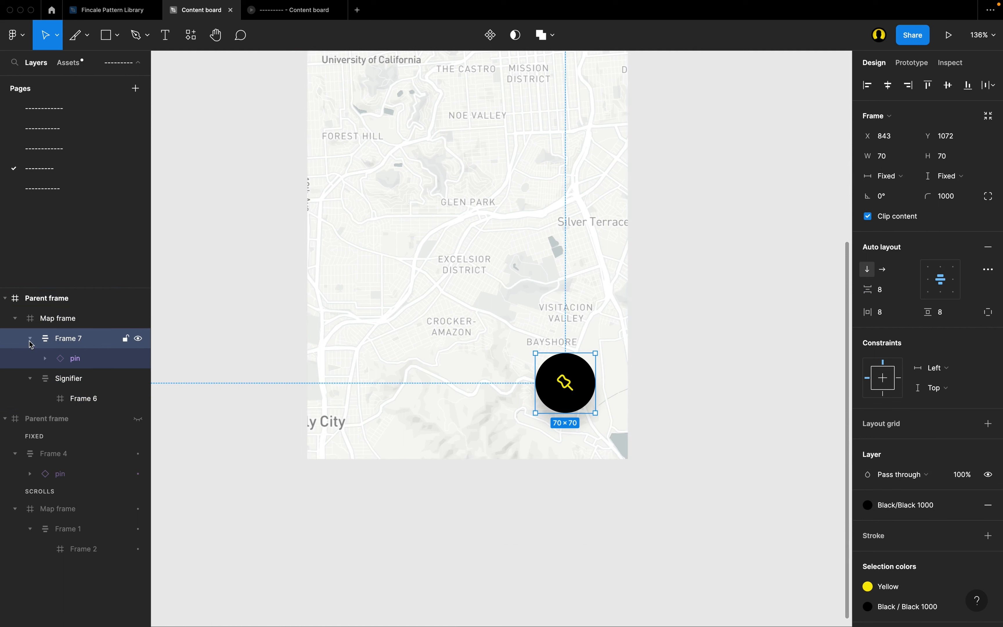
click(33, 379)
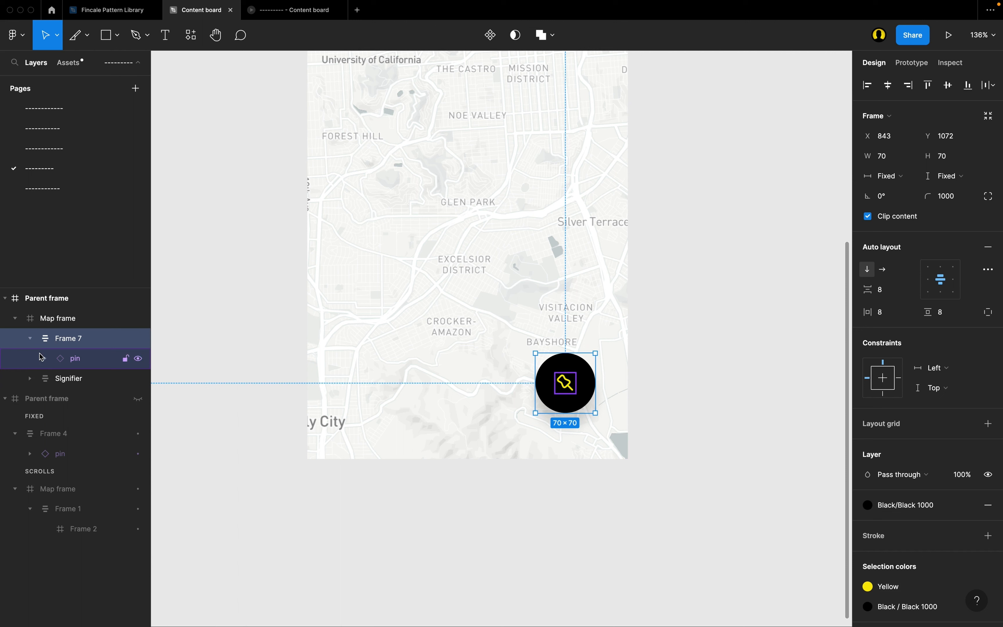
click(33, 340)
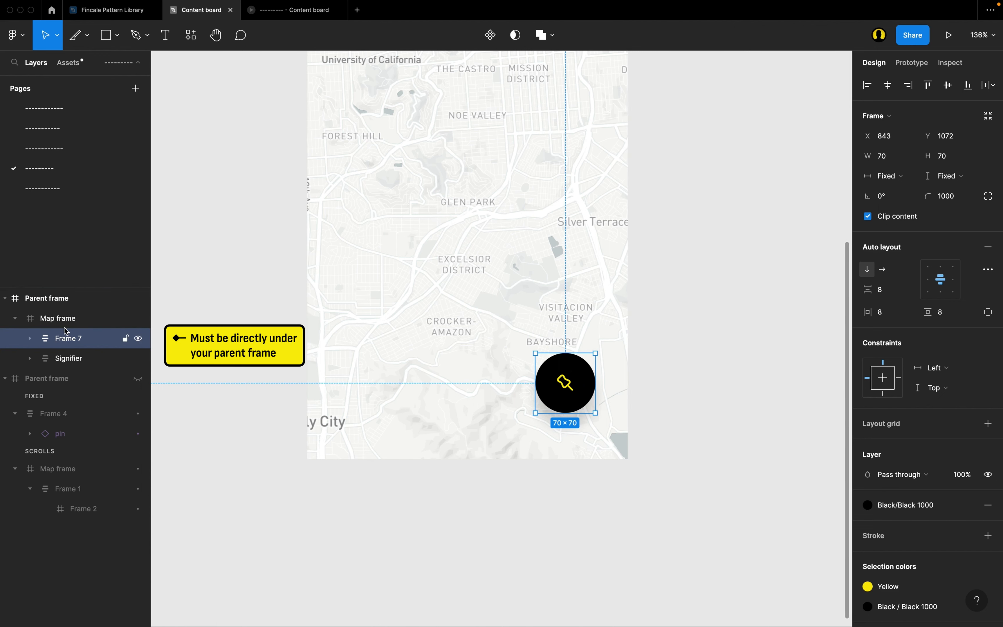
Move Frame 7 out of the Map frame to sit directly under the Parent frame, and collapse the Map frame layer.
scroll(296, 379, up, 1)
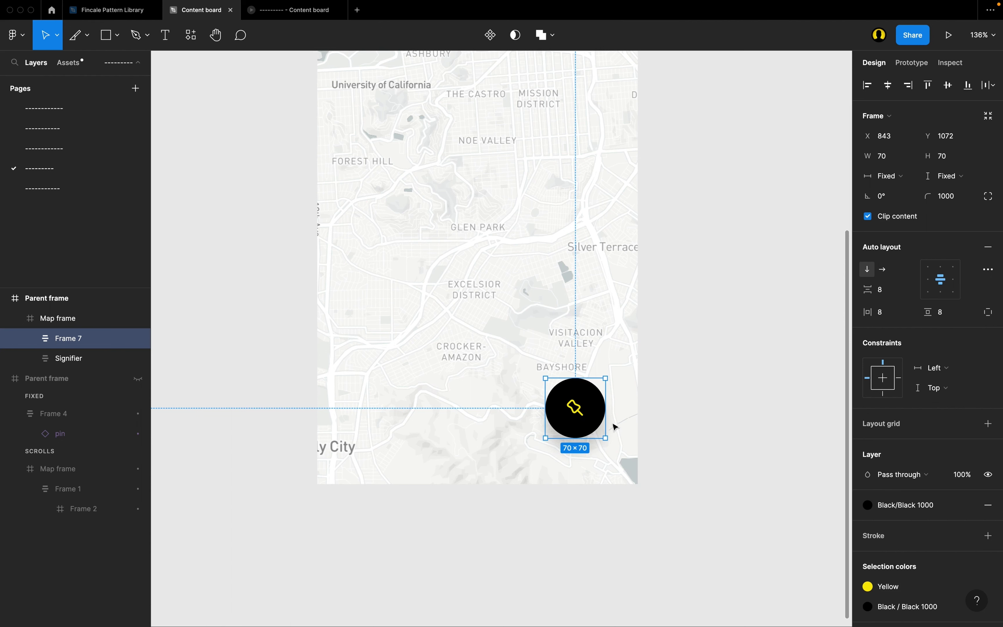
click(58, 319)
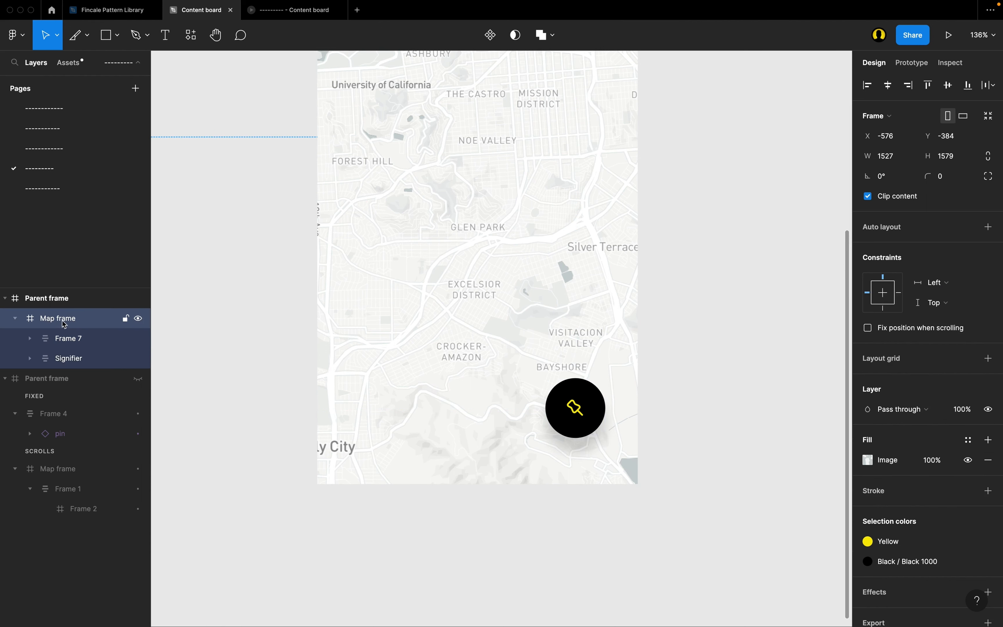
click(85, 345)
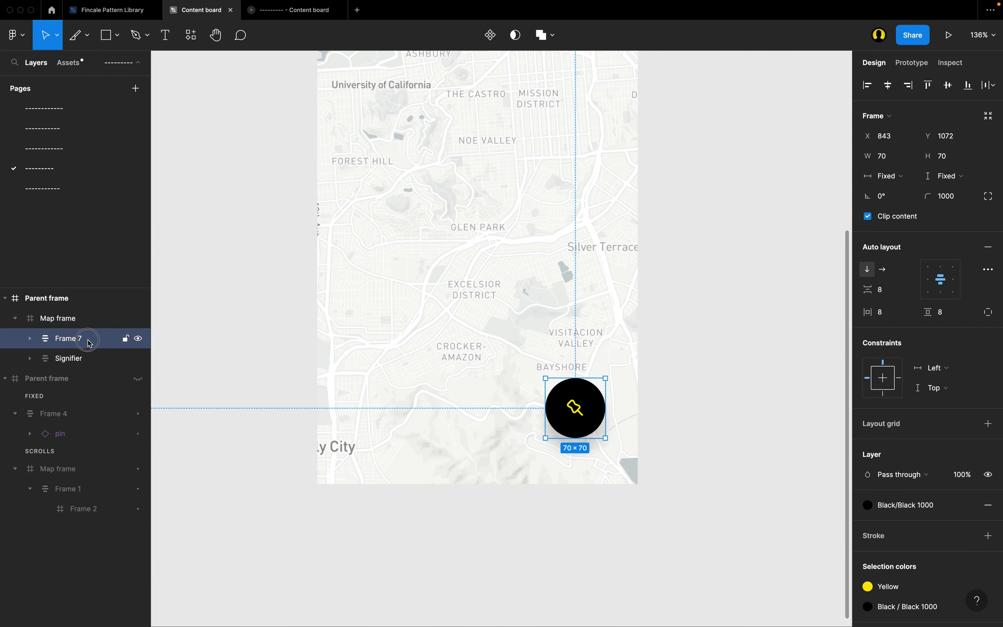
drag(89, 342, 20, 313)
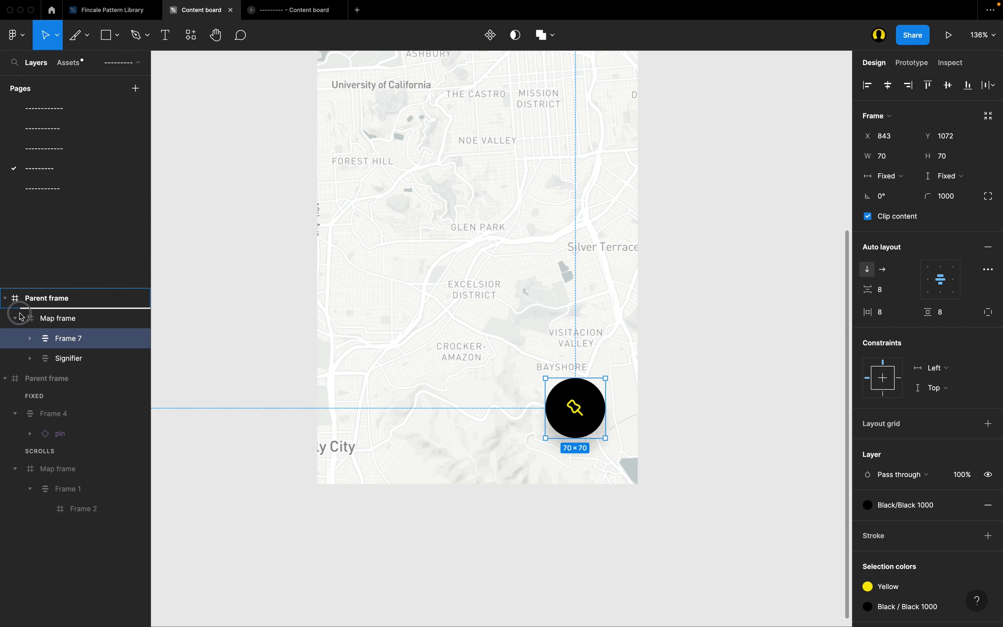
drag(20, 316, 21, 318)
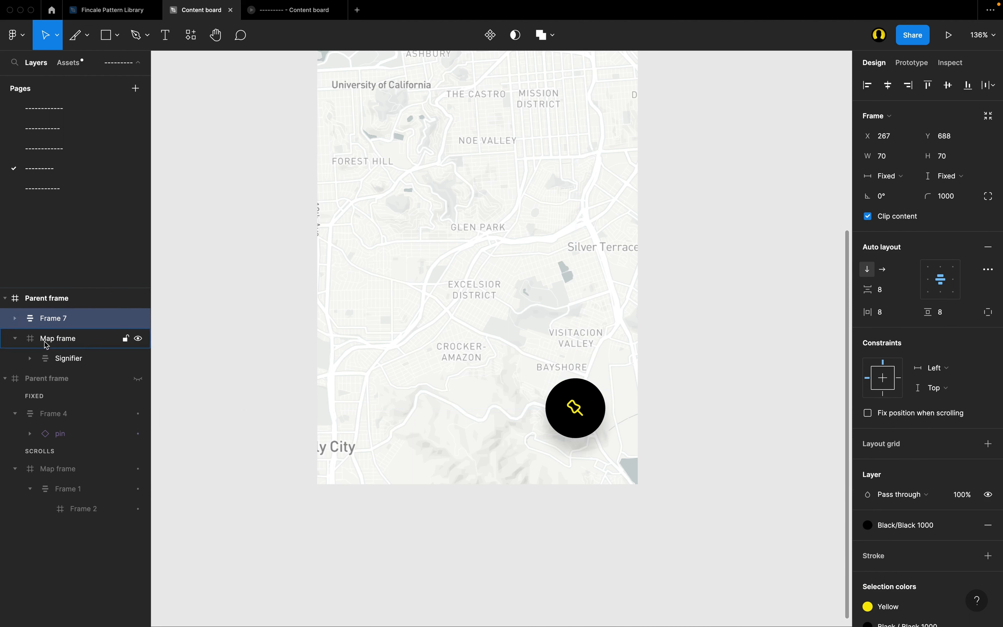
click(15, 338)
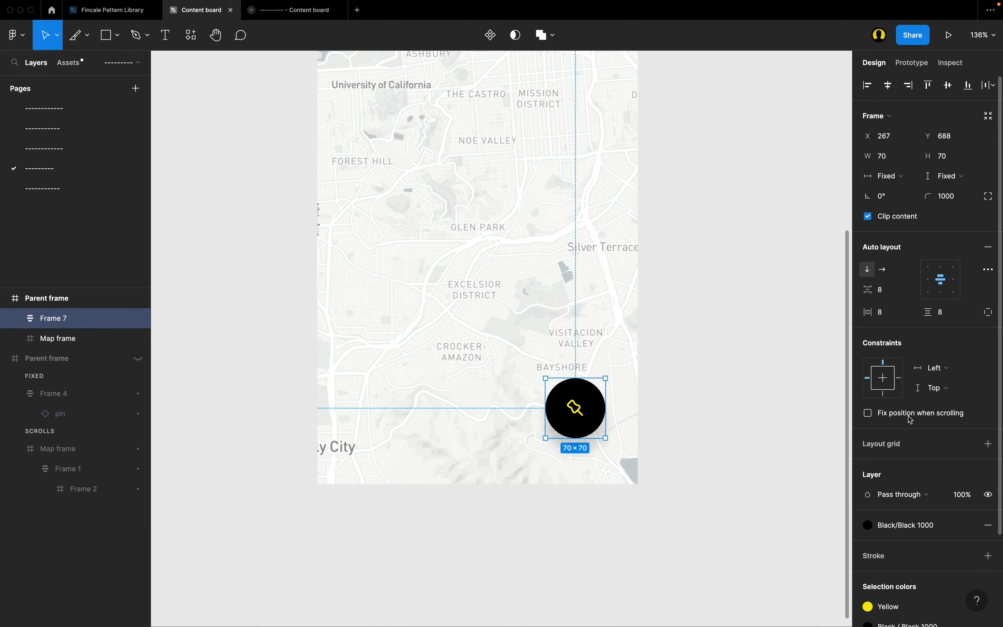
Fix the pin button's position when scrolling, and test it by panning the map in the prototype preview.
mouse_move(914, 421)
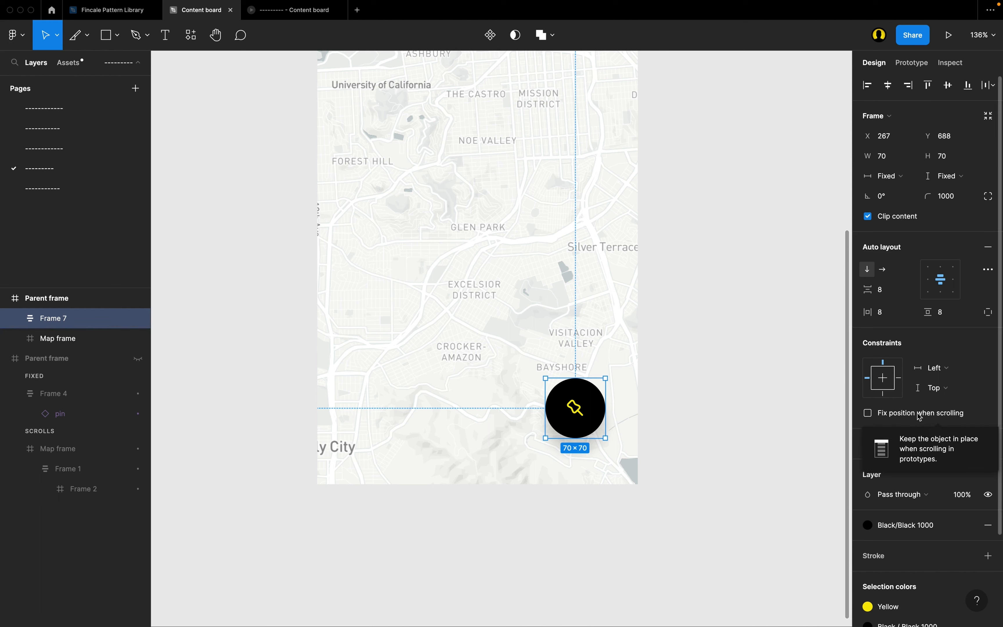
click(919, 417)
scroll(574, 307, up, 1)
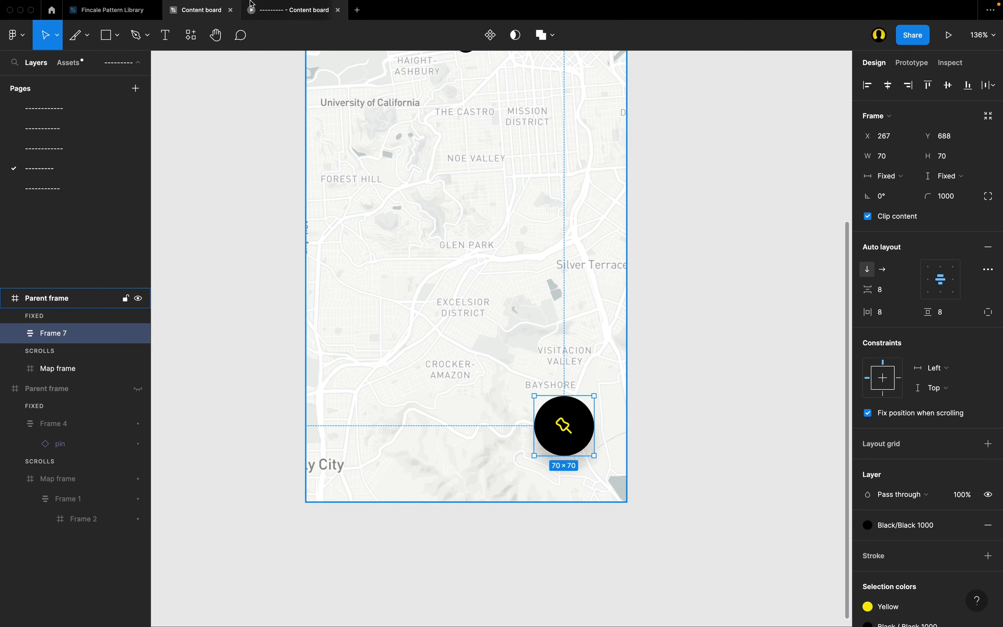
click(252, 9)
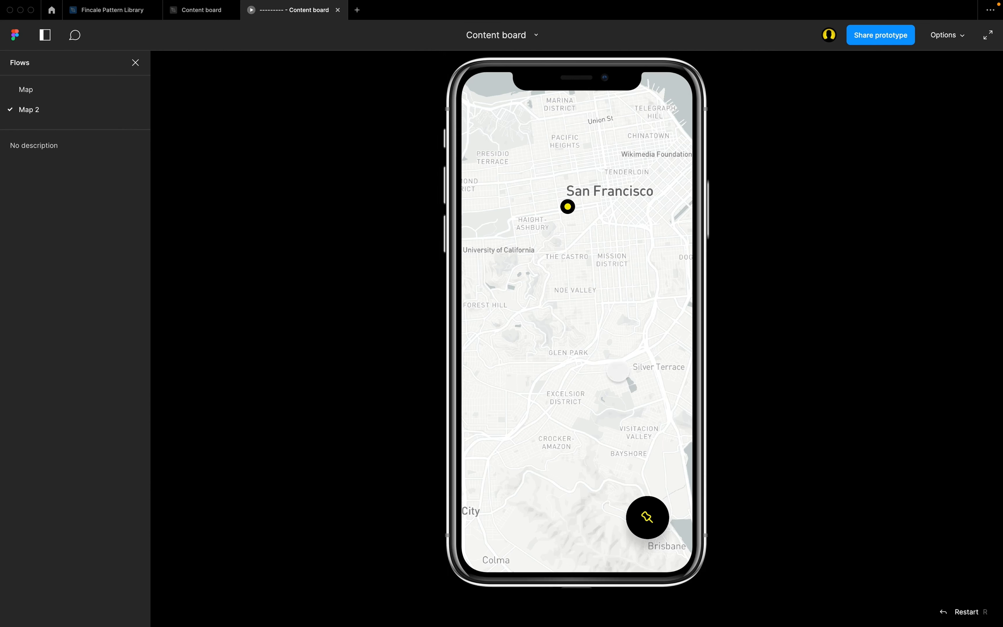
drag(618, 371, 616, 431)
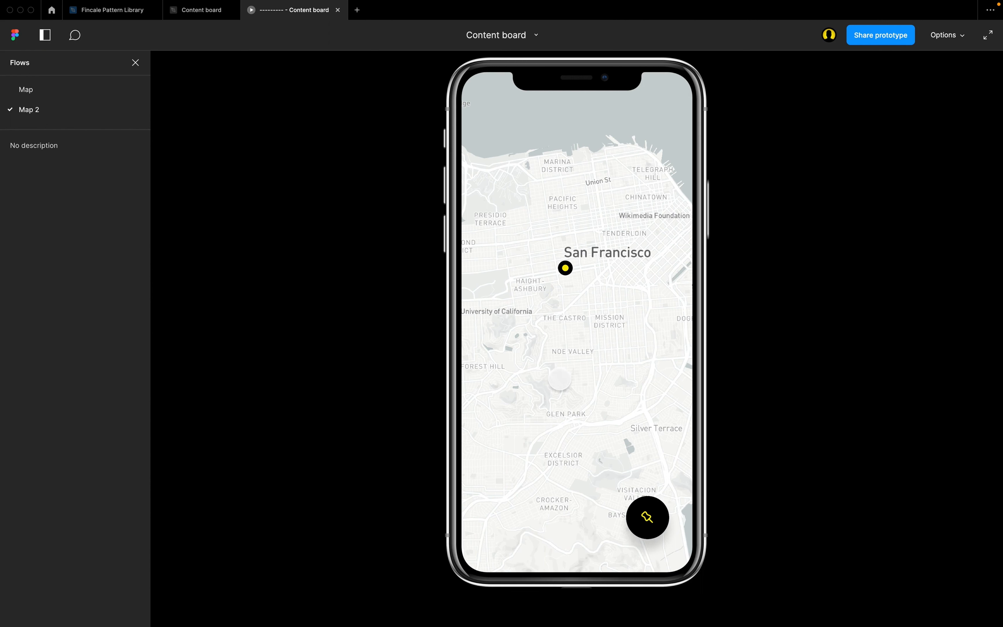
Pan the map further in the prototype preview to check the pin button's fixed position.
scroll(577, 301, down, 5)
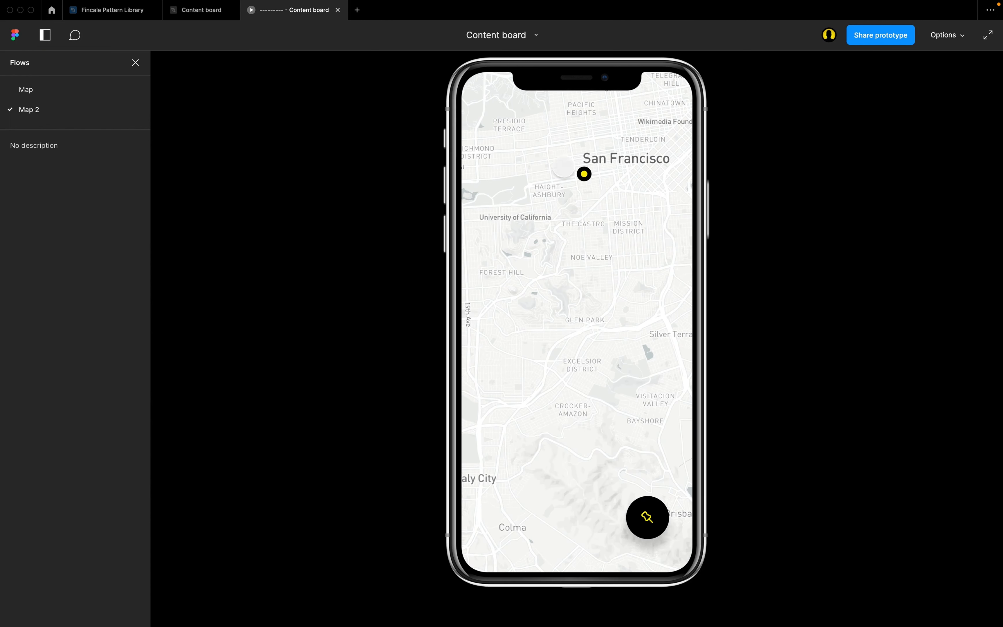
scroll(616, 249, down, 1)
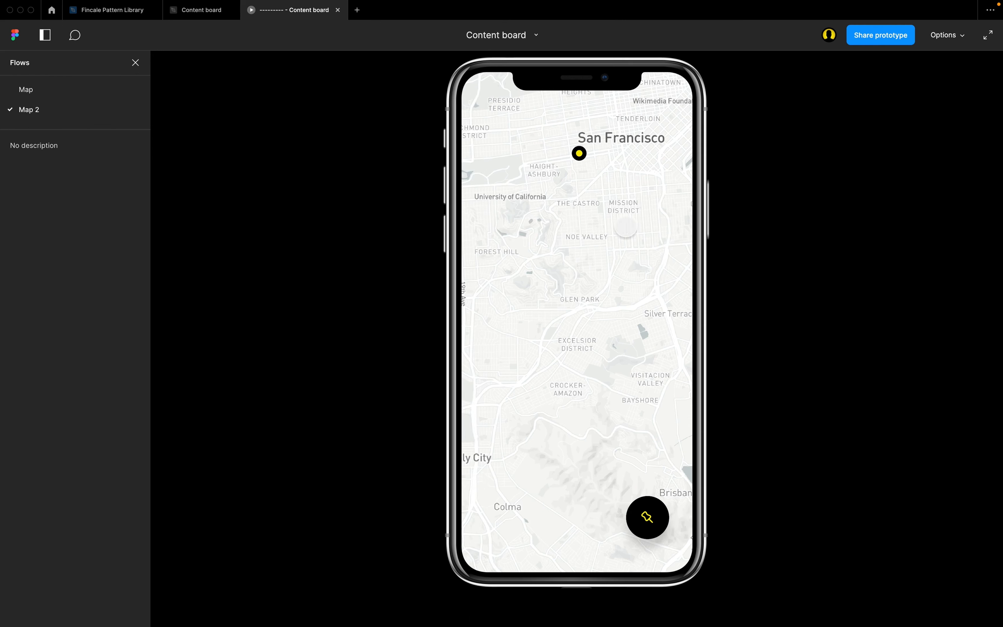
scroll(595, 359, up, 2)
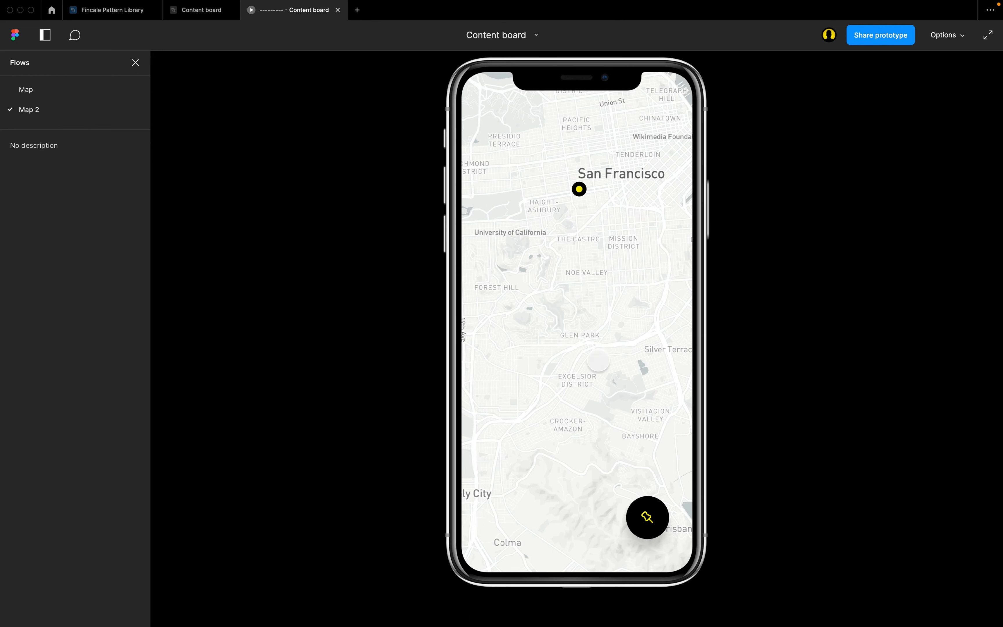
Return to the Content board design file and connect the pin button to the Signifier with an on-click Scroll to interaction.
click(197, 15)
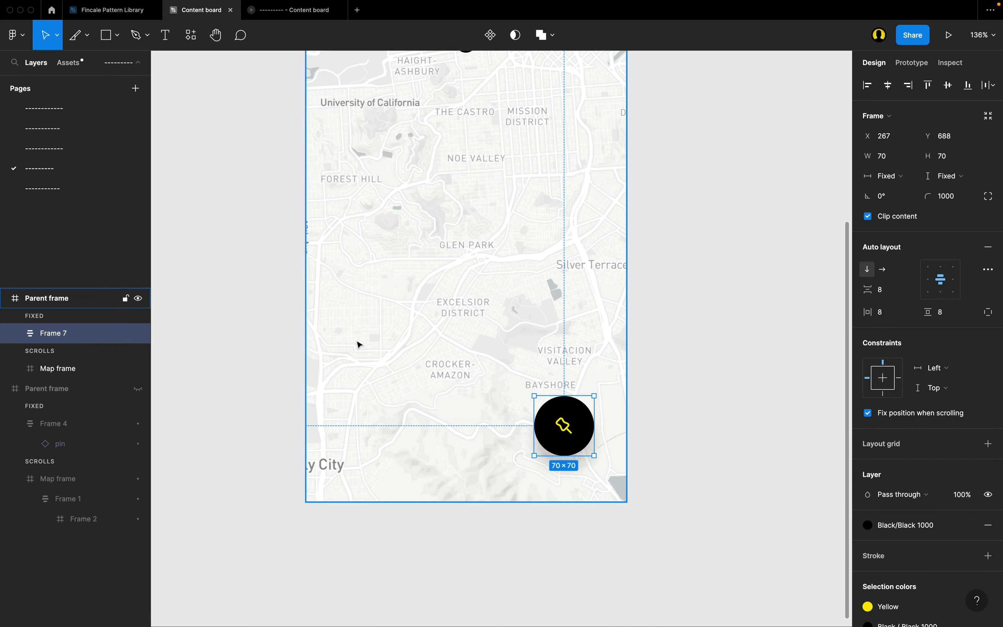
scroll(358, 343, up, 4)
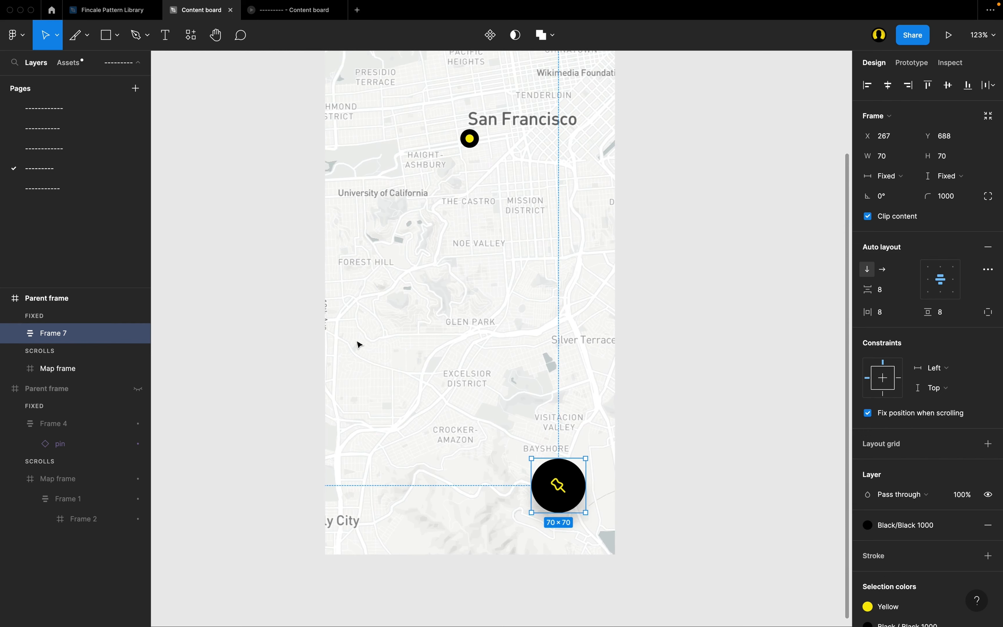
scroll(359, 344, up, 2)
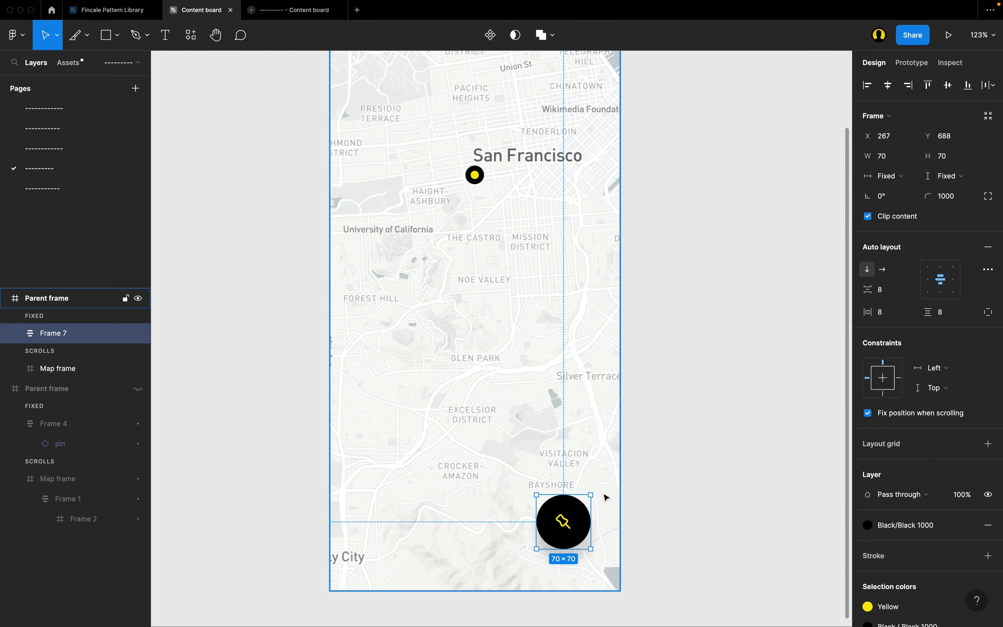
scroll(605, 497, up, 2)
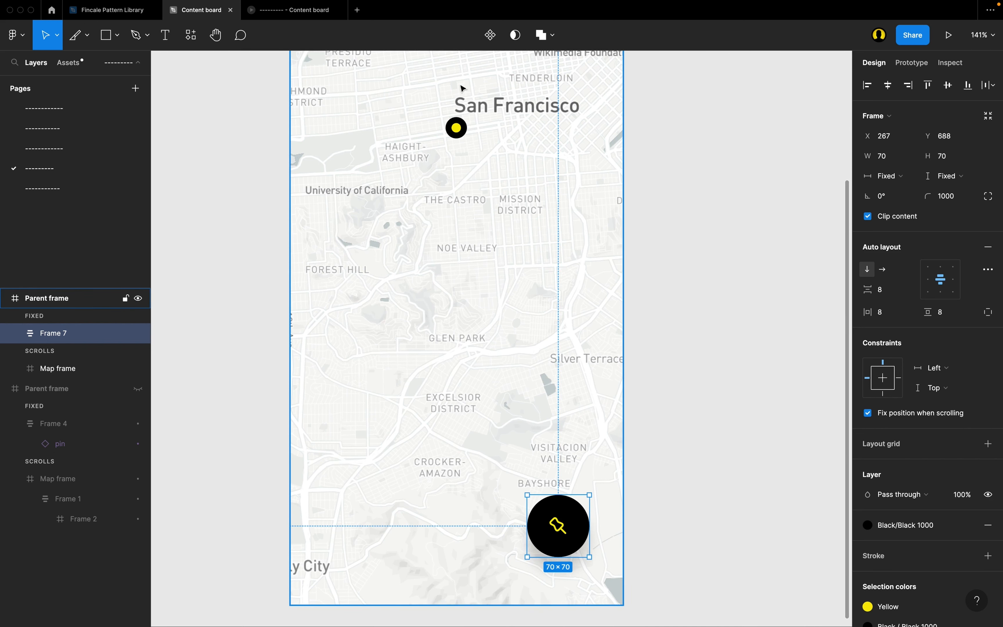
scroll(425, 153, up, 2)
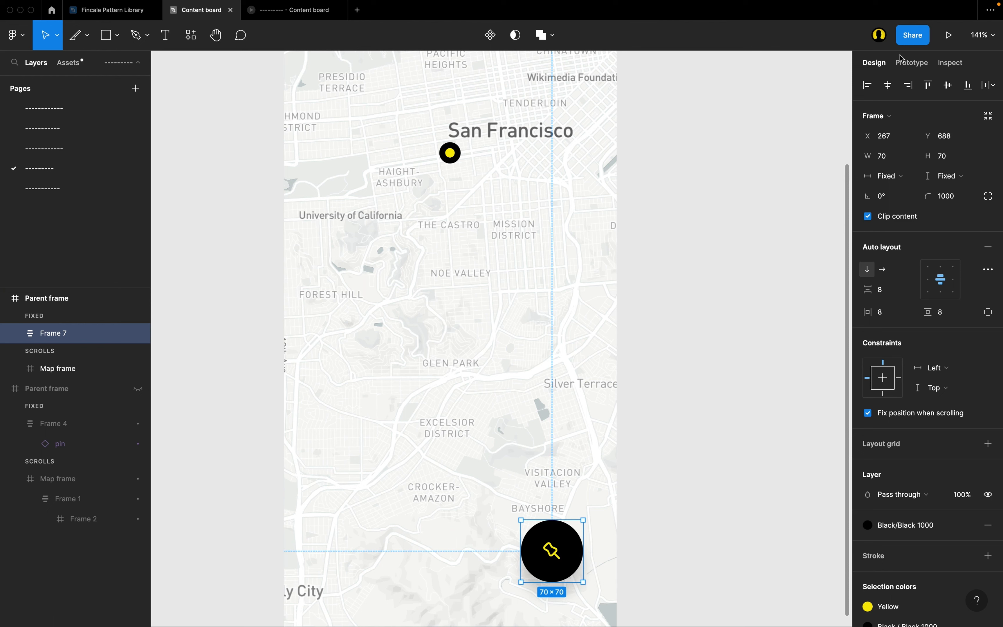
click(911, 63)
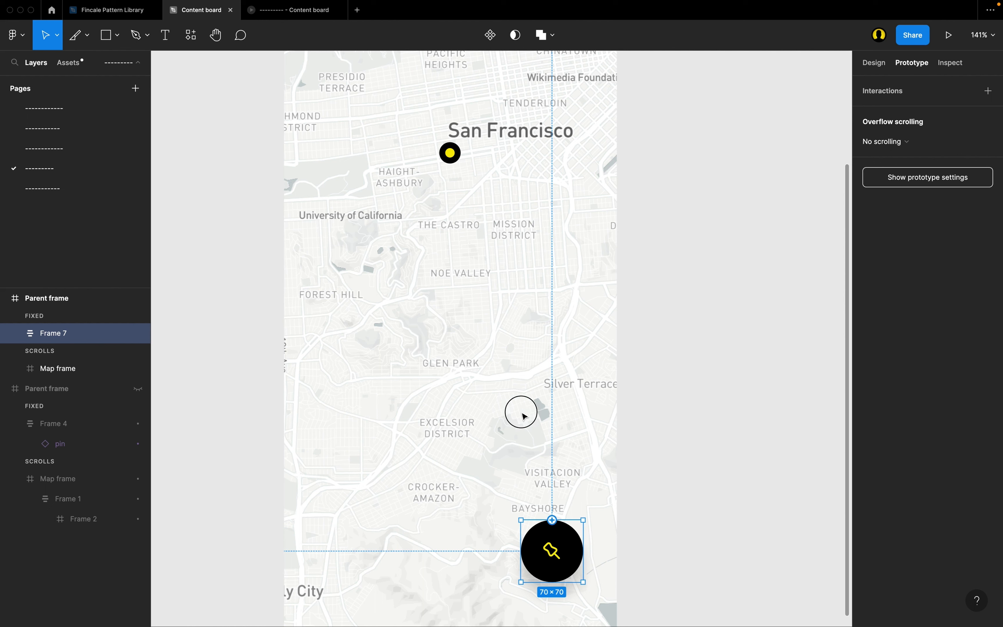
drag(412, 147, 452, 163)
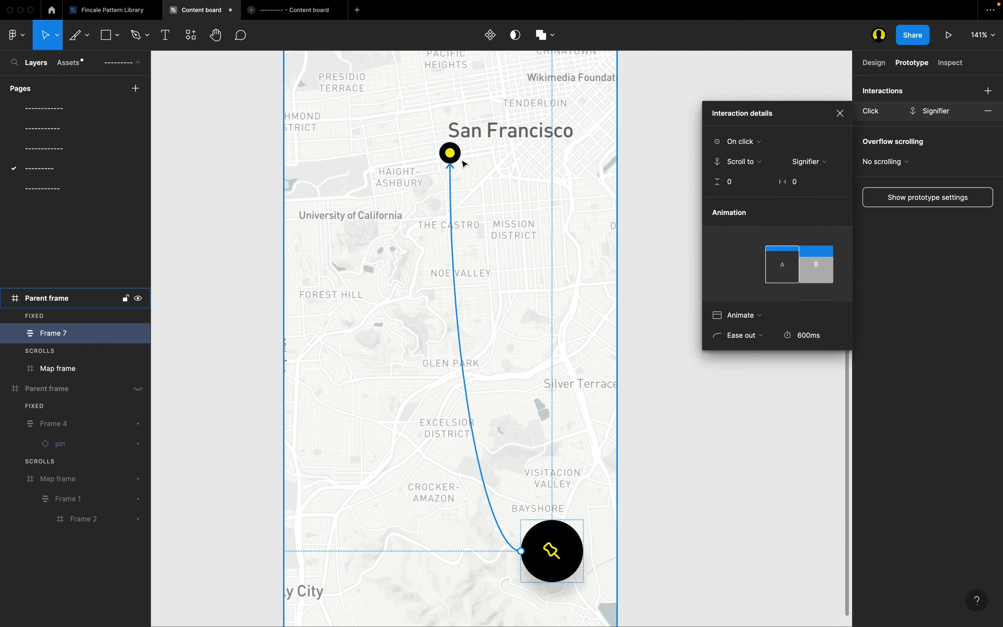
Set the duration of the pin button's Scroll to animation to 300 ms.
scroll(463, 162, up, 2)
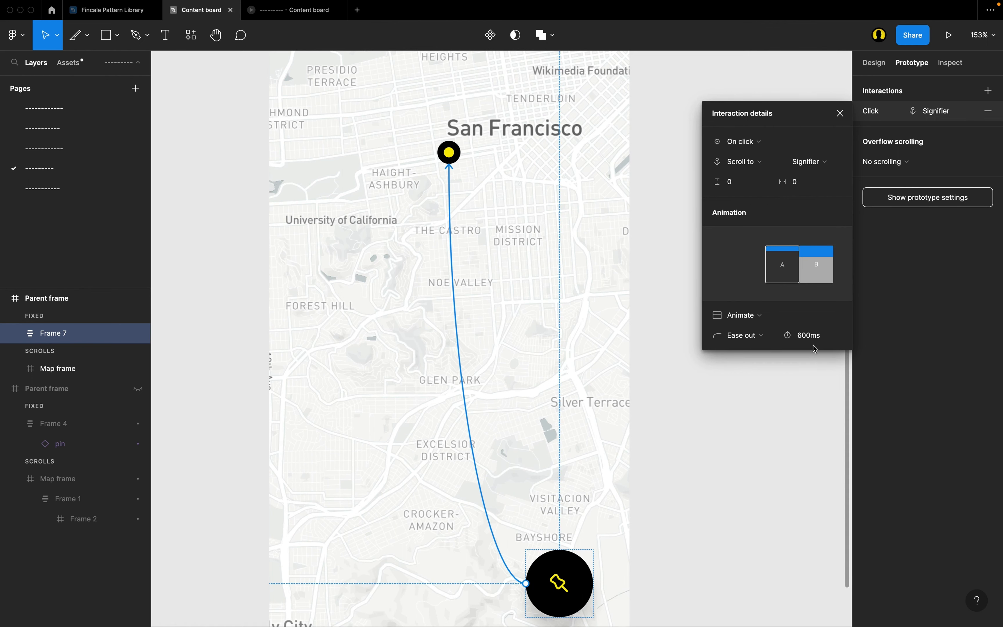
click(822, 340)
text(300)
key(Return)
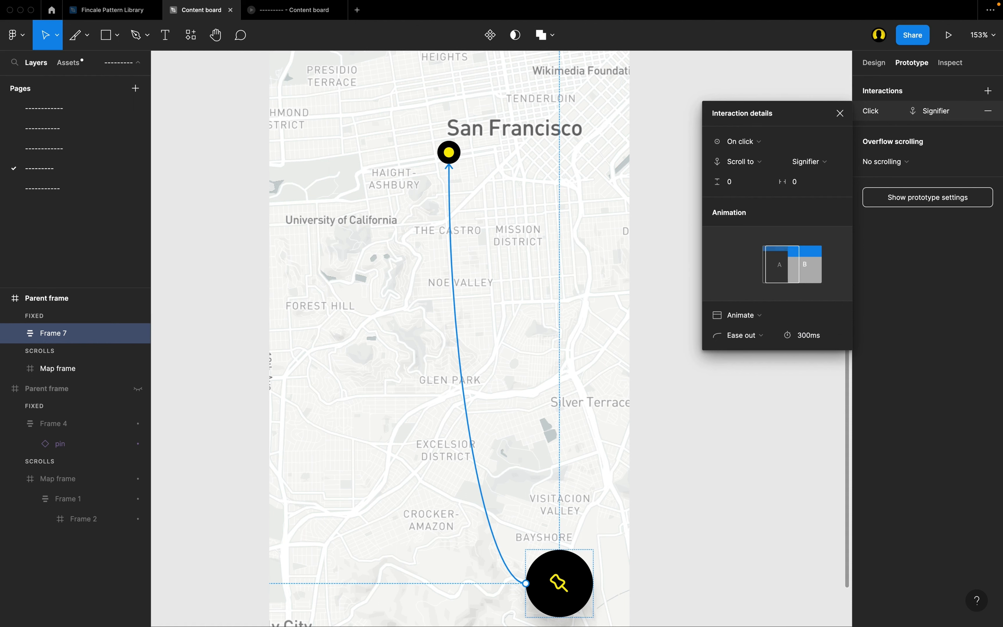
Switch to the prototype preview and pan the map to test the pin button's Scroll to interaction.
scroll(442, 324, up, 1)
scroll(442, 325, right, 1)
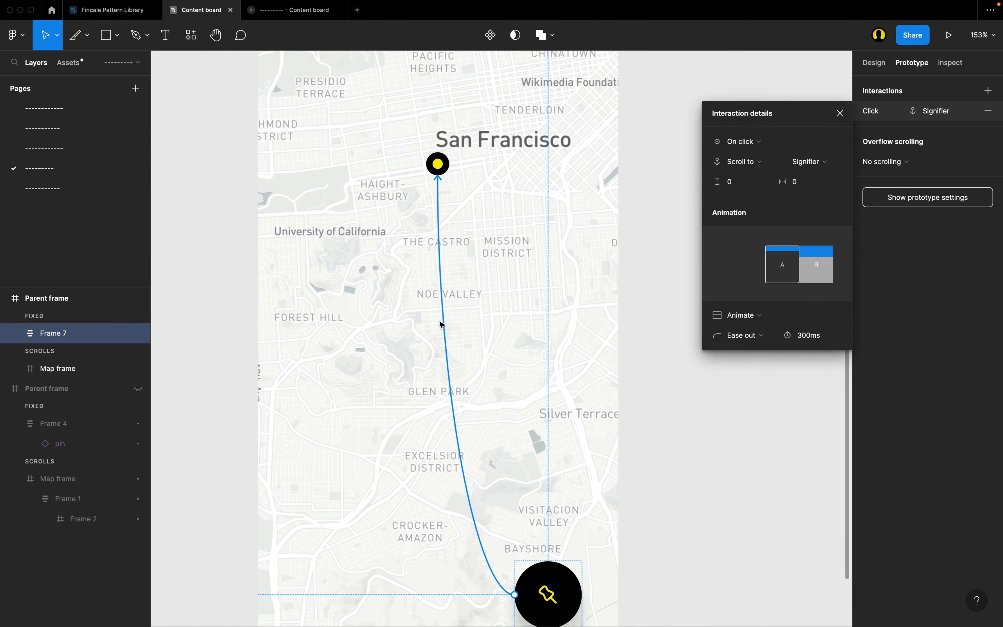
click(294, 10)
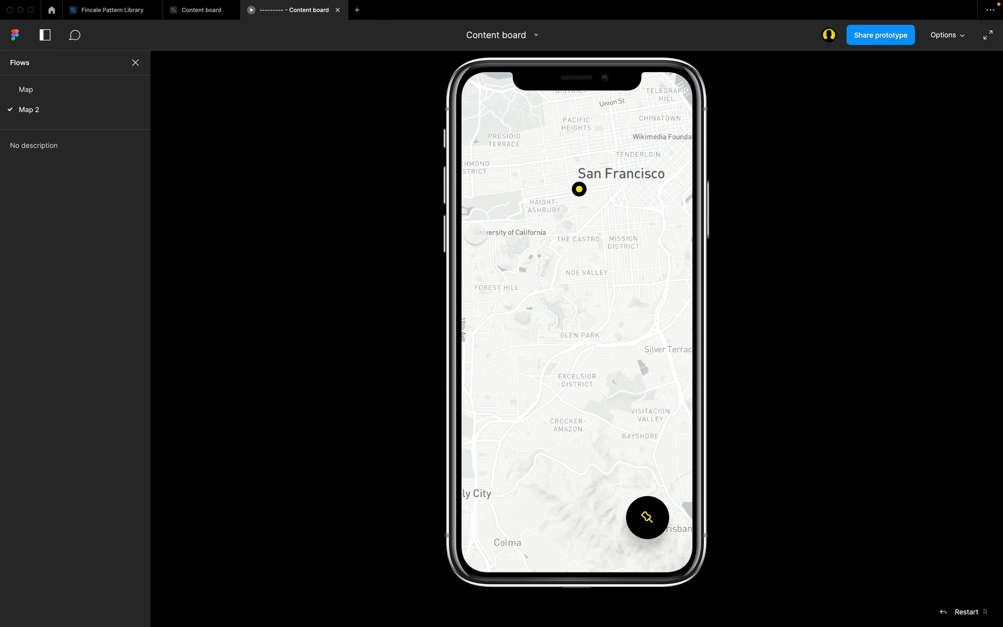
drag(557, 260, 402, 132)
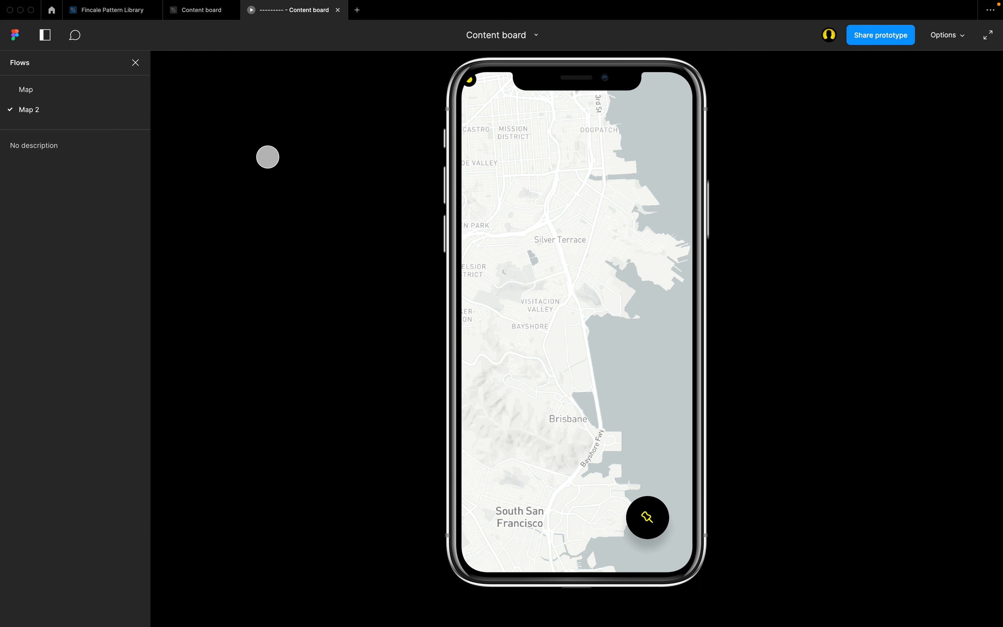
Return to the design file and review the animation type options of the Scroll to interaction, keeping Animate.
click(183, 16)
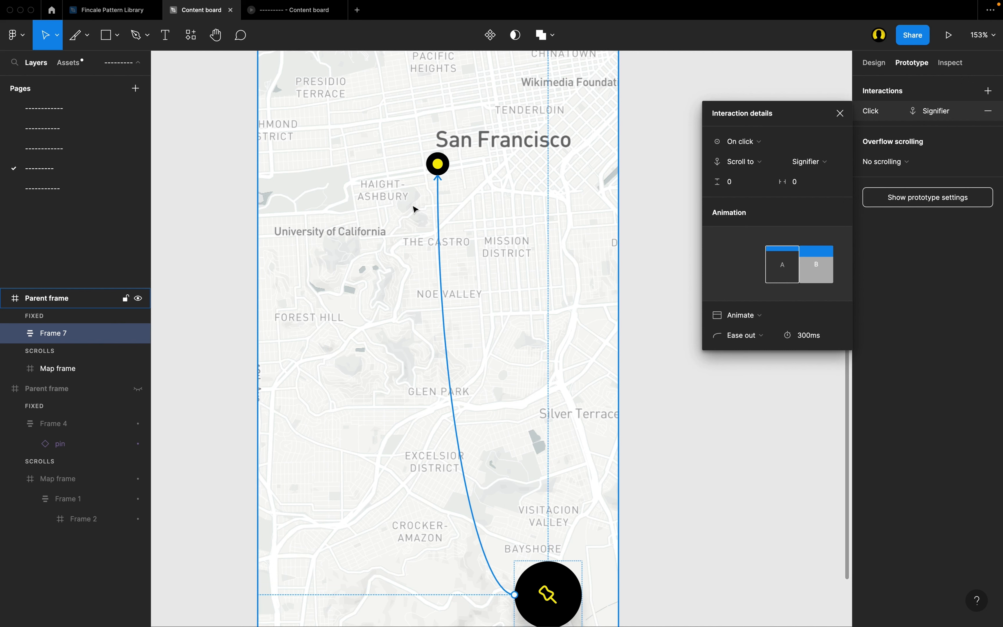
scroll(519, 175, up, 3)
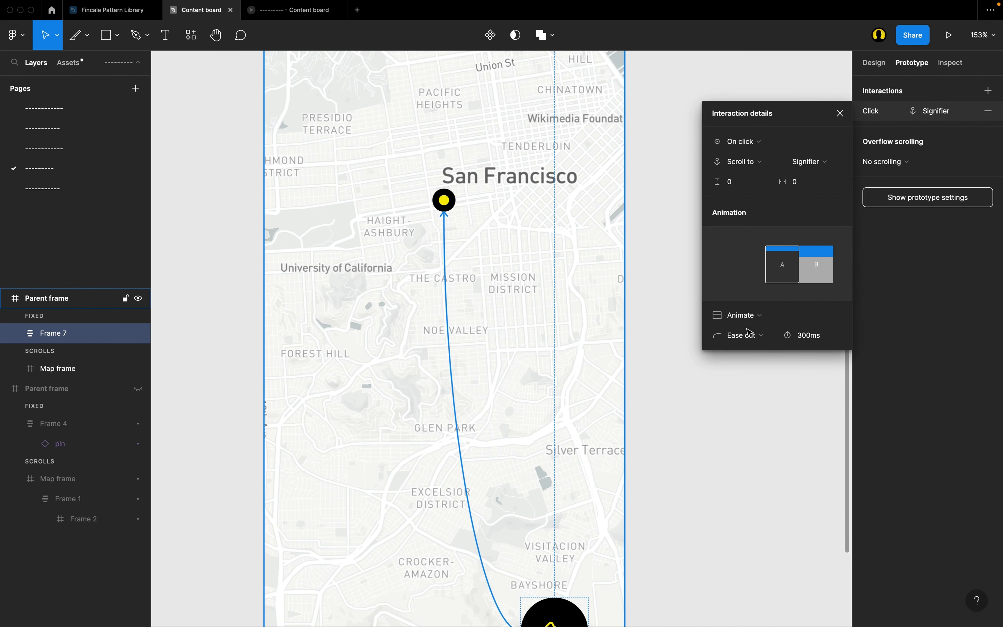
click(765, 323)
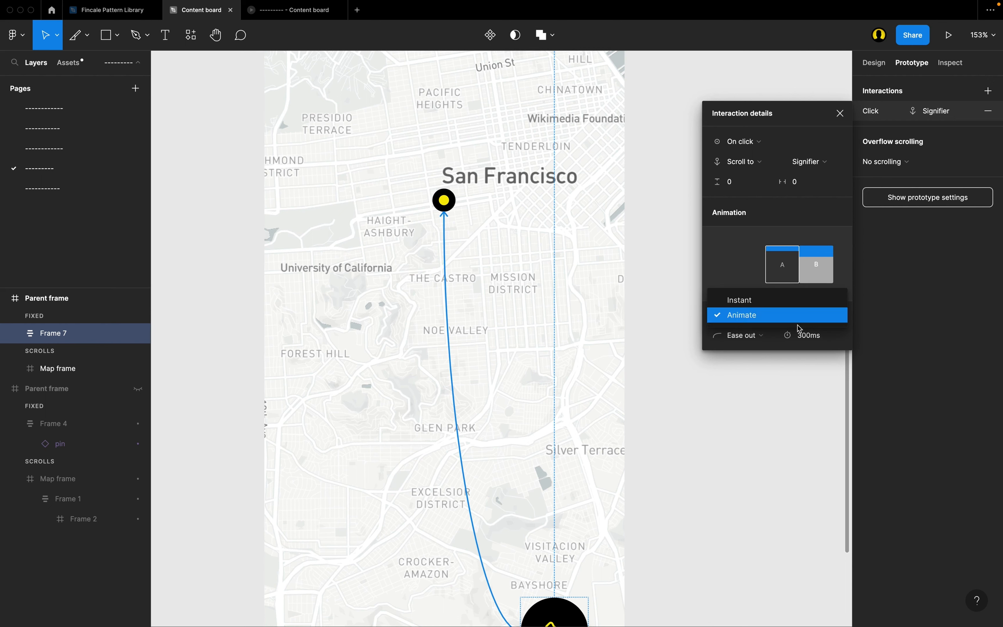
click(743, 319)
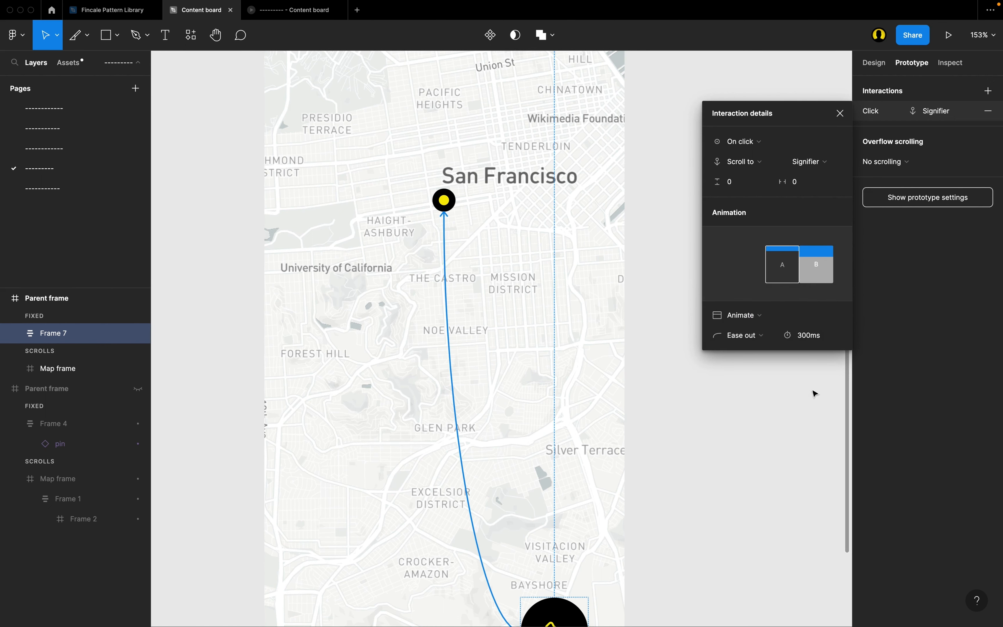
Set the Scroll to interaction's Y-offset to -128 and check the Signifier's position in the prototype preview.
scroll(475, 258, up, 2)
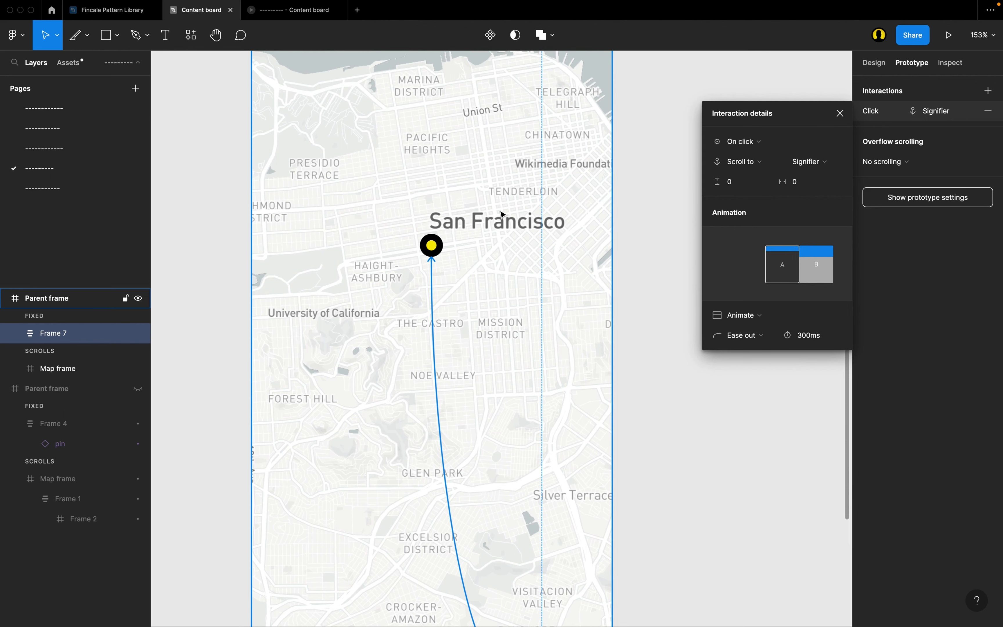
scroll(510, 227, up, 1)
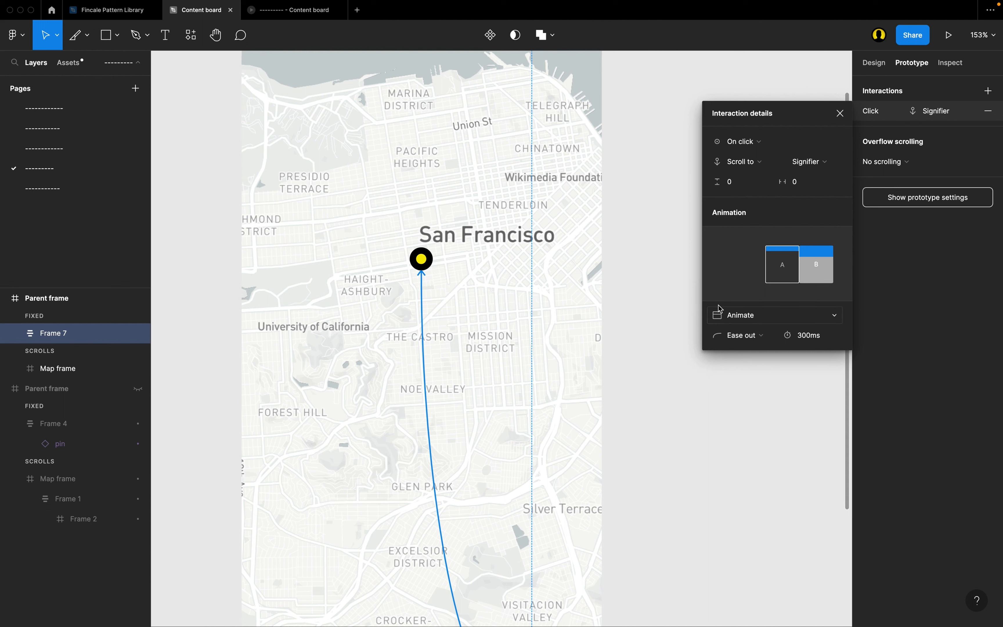
click(752, 189)
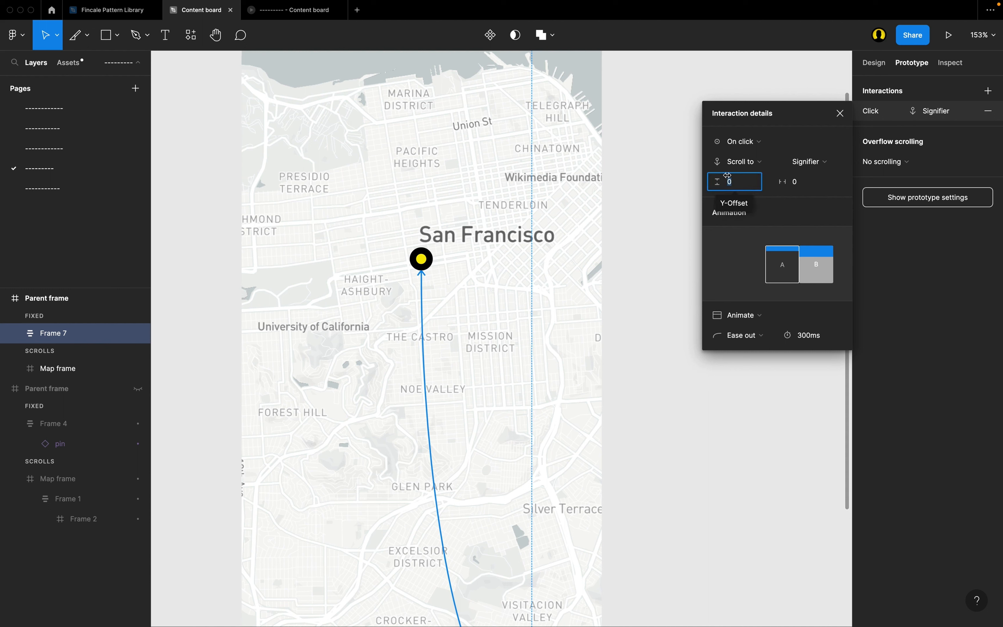
key(BackSpace)
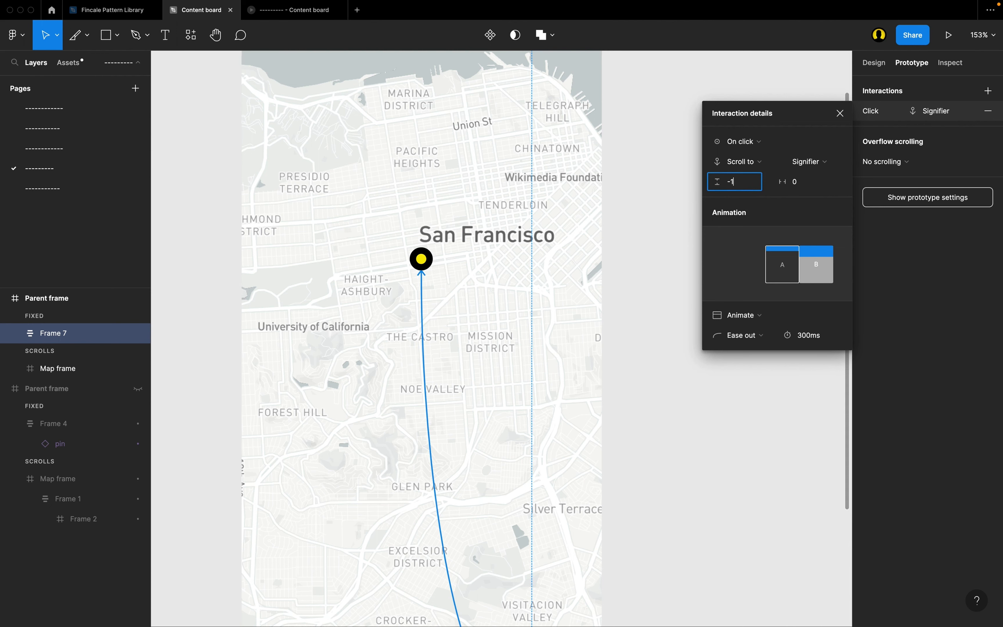
key(Return)
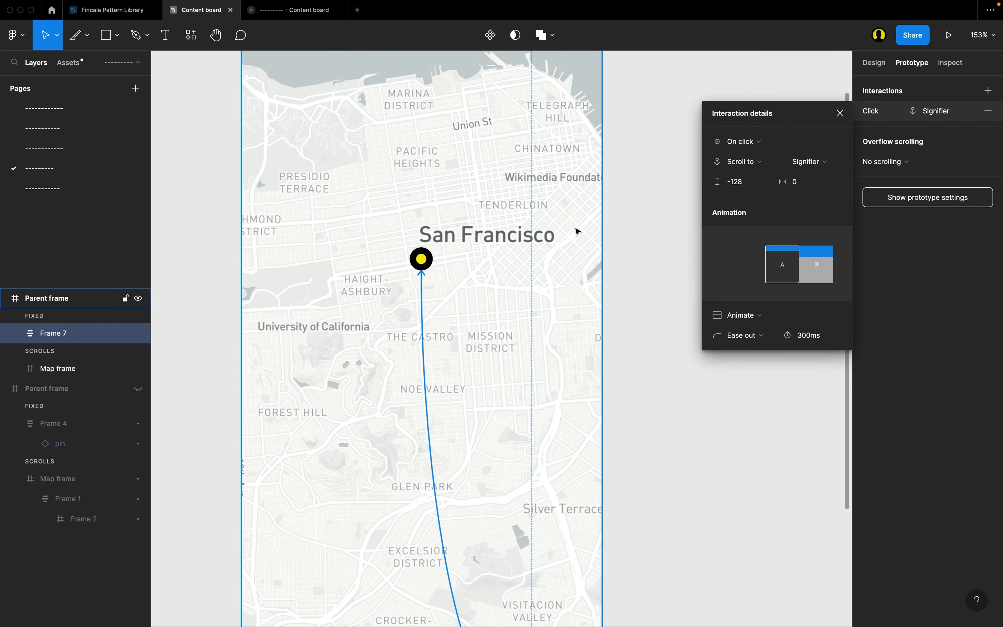
click(286, 16)
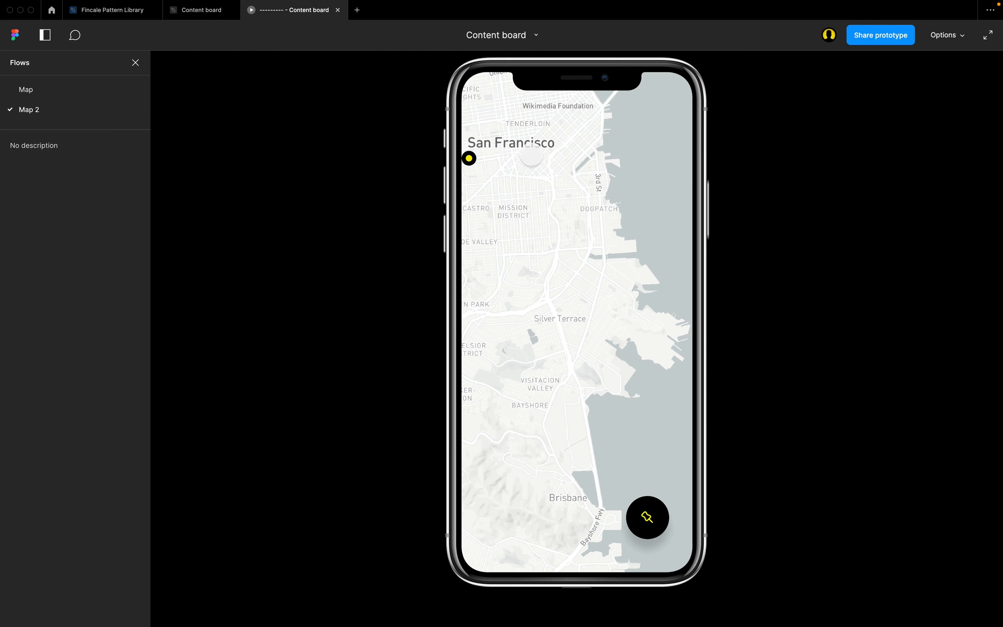
Set the Scroll to interaction's horizontal offset to -128 in the design file, and test the pin button in the preview.
click(197, 10)
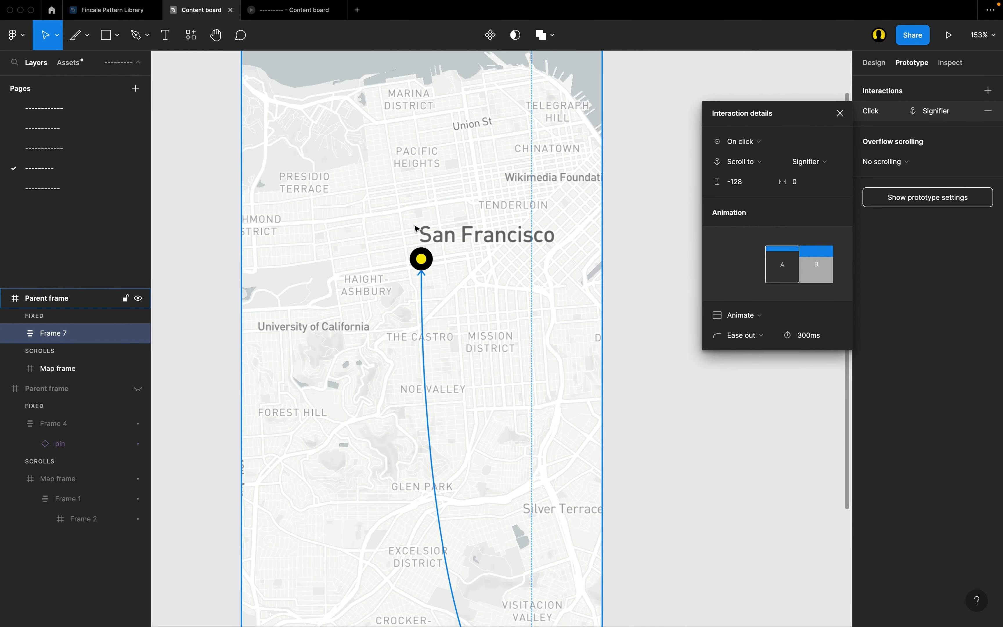
scroll(416, 229, up, 1)
click(816, 190)
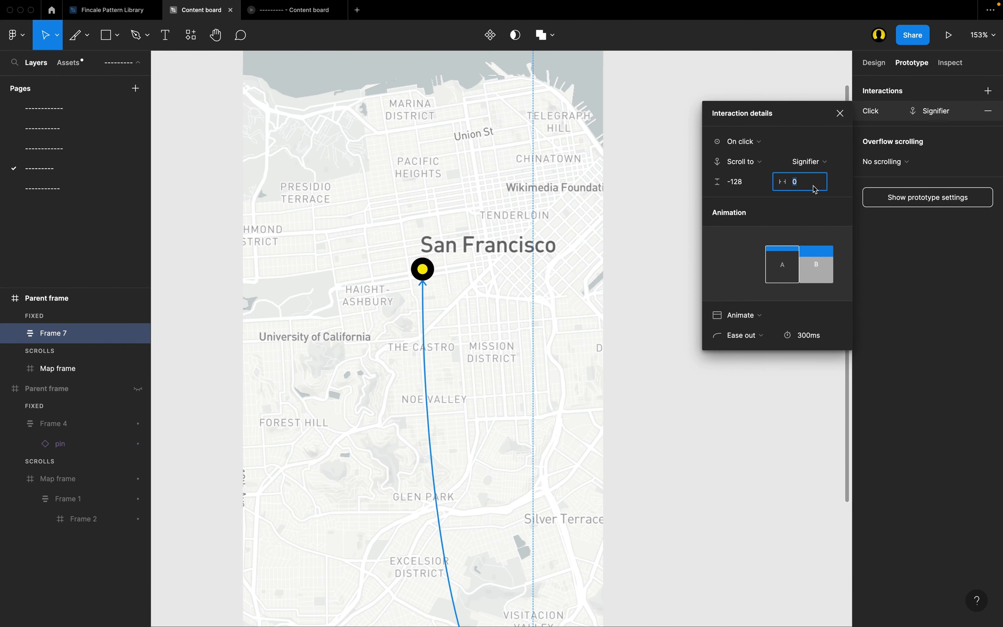
text(-128)
key(Return)
click(285, 16)
click(654, 514)
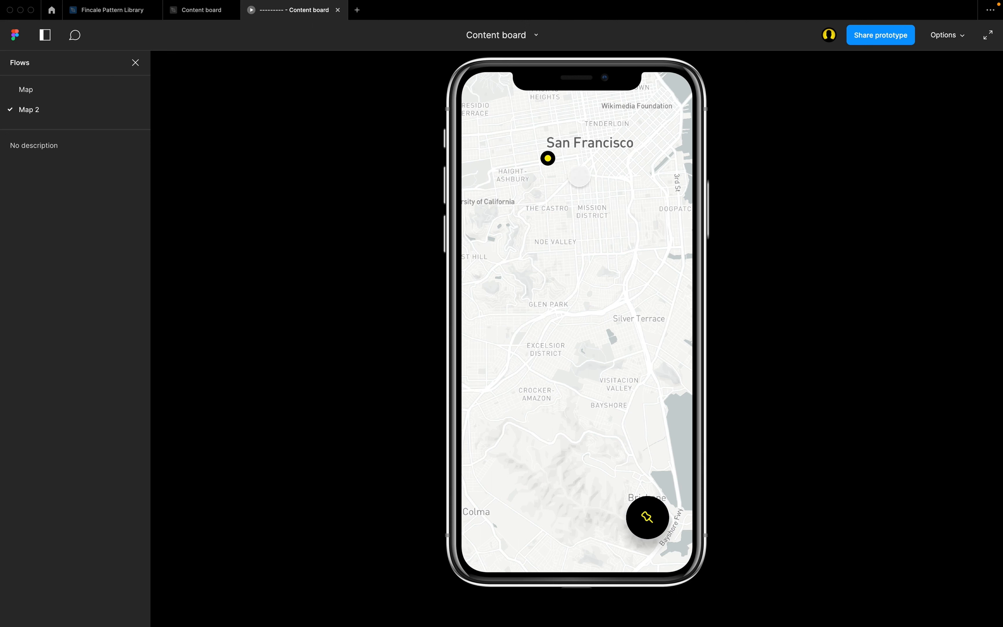
Set the Scroll to interaction's horizontal offset to -160 in the design file, and test the pin button in the preview.
click(200, 12)
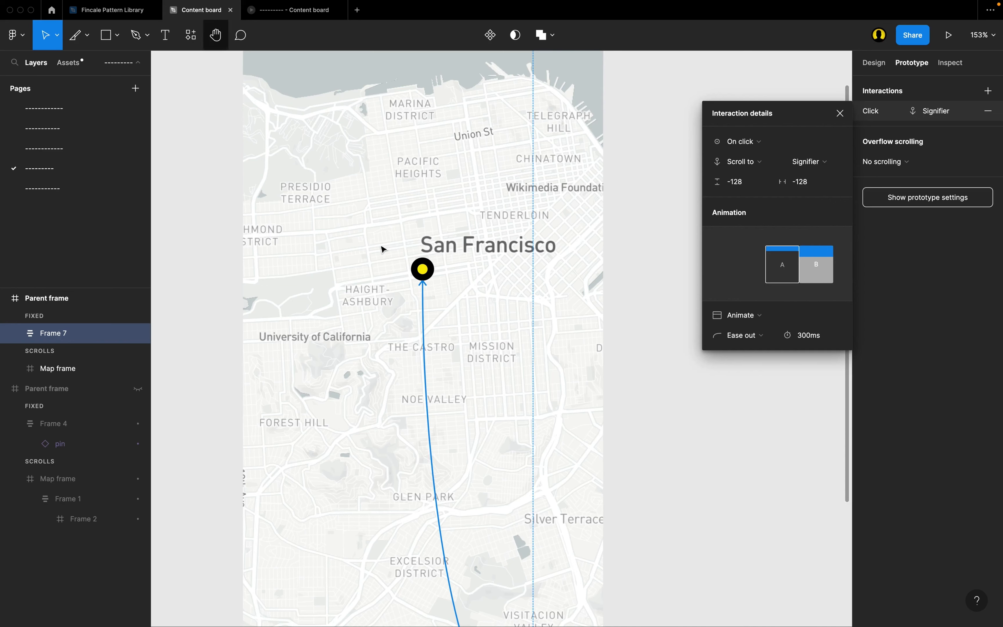
click(821, 186)
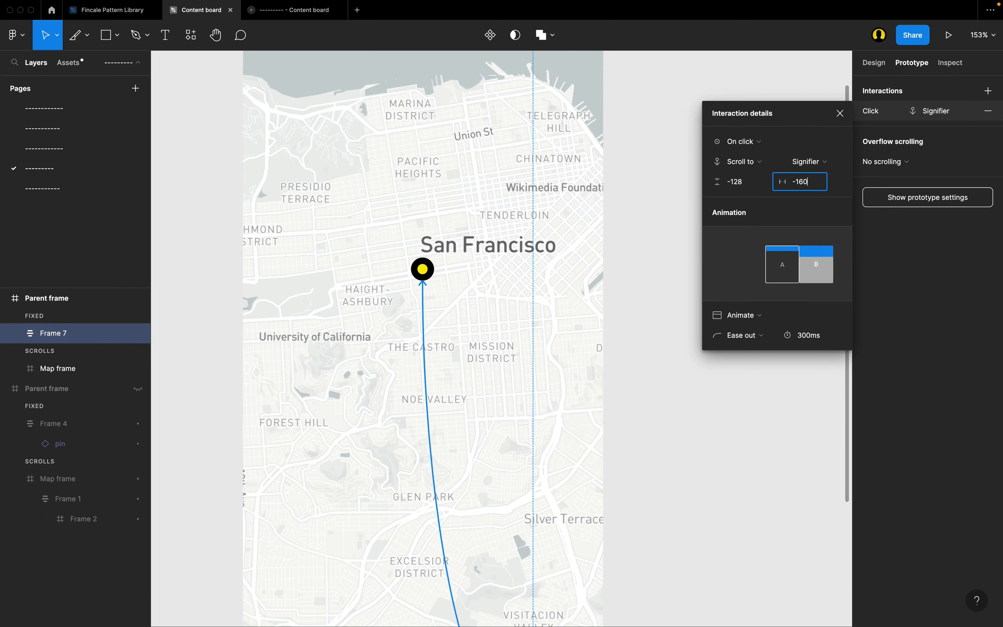
key(Return)
click(291, 11)
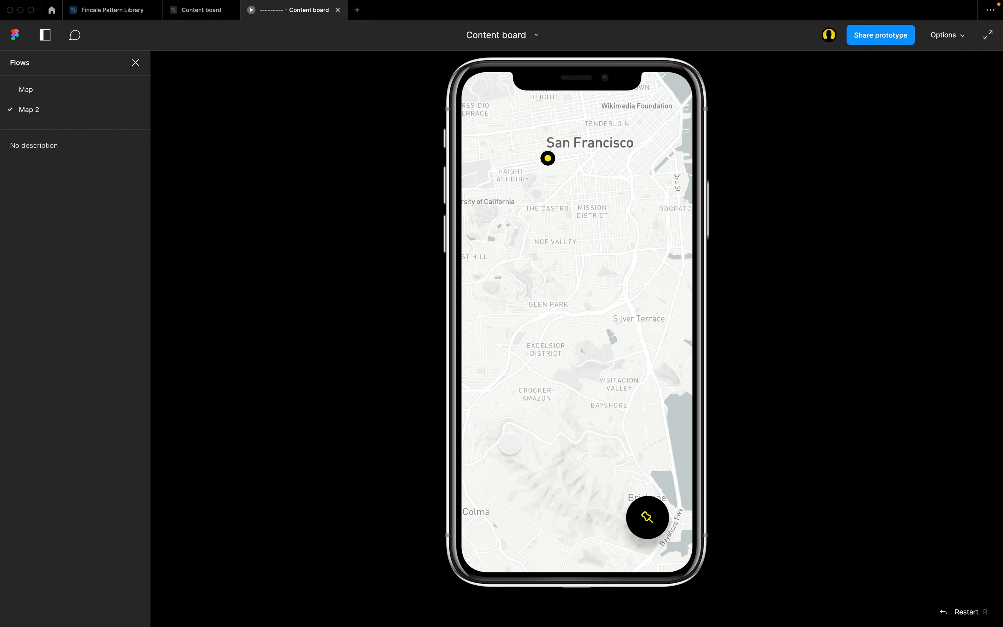
click(646, 516)
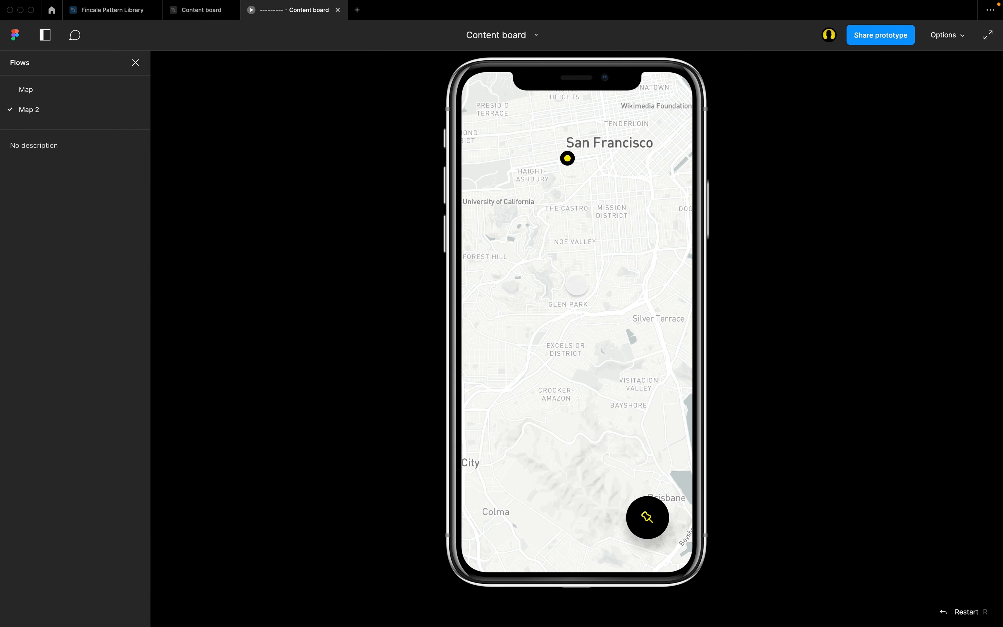
Set the Scroll to interaction's Y-offset to -172 in the design file and return to the prototype preview.
click(194, 10)
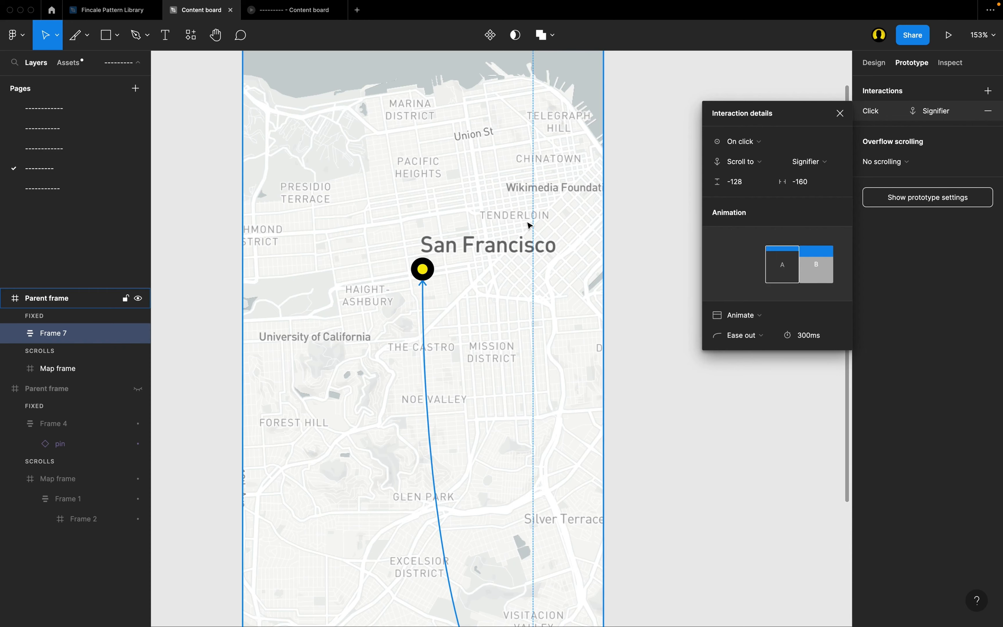
click(753, 188)
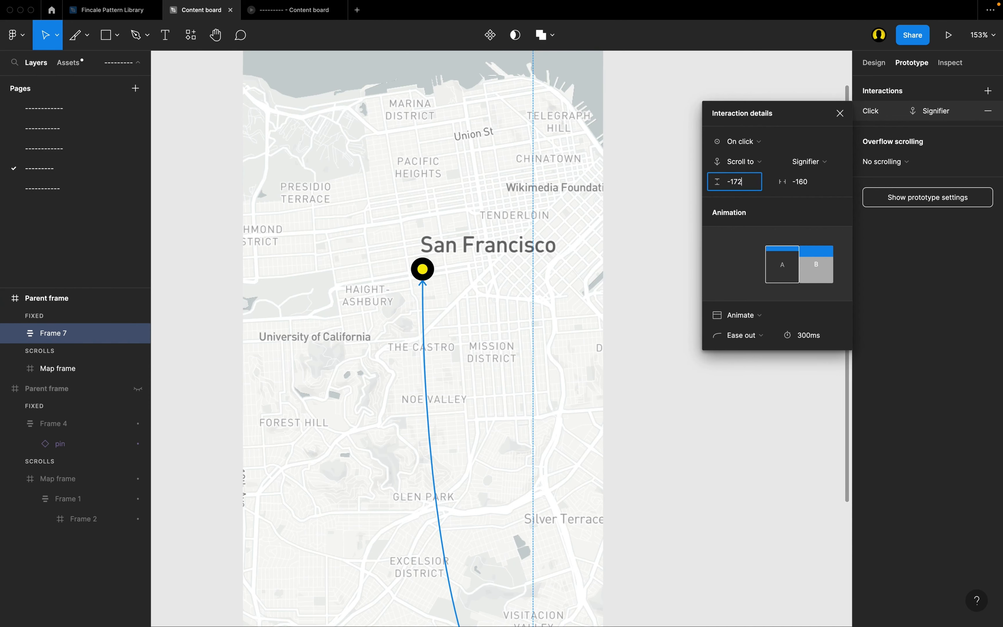
key(Return)
click(291, 10)
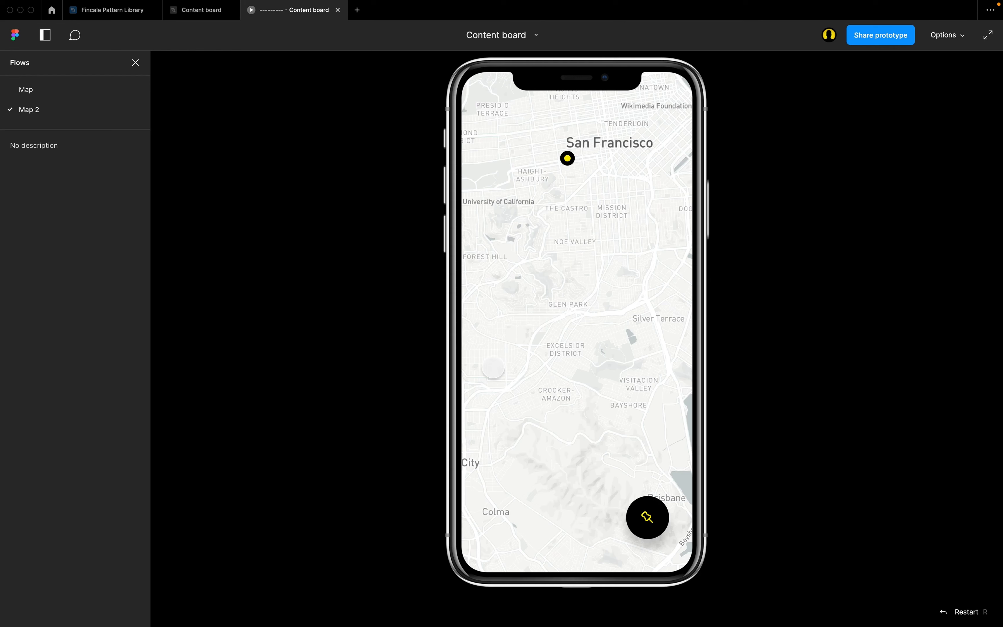
Set the Scroll to interaction's vertical offset to -208 in the design file, and test the pin button in the preview.
click(647, 517)
key(ctrl+shift+Tab)
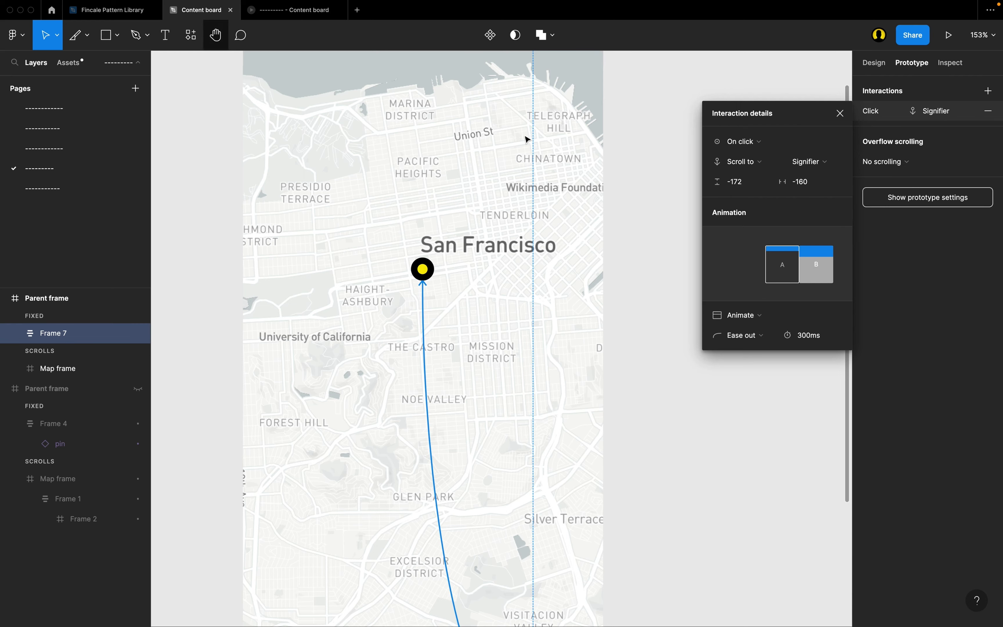
click(751, 182)
text(-208)
key(Return)
click(279, 11)
click(647, 517)
Set the Scroll to interaction's vertical offset to -312 in the design file and return to the prototype preview.
click(201, 10)
click(751, 181)
text(-312)
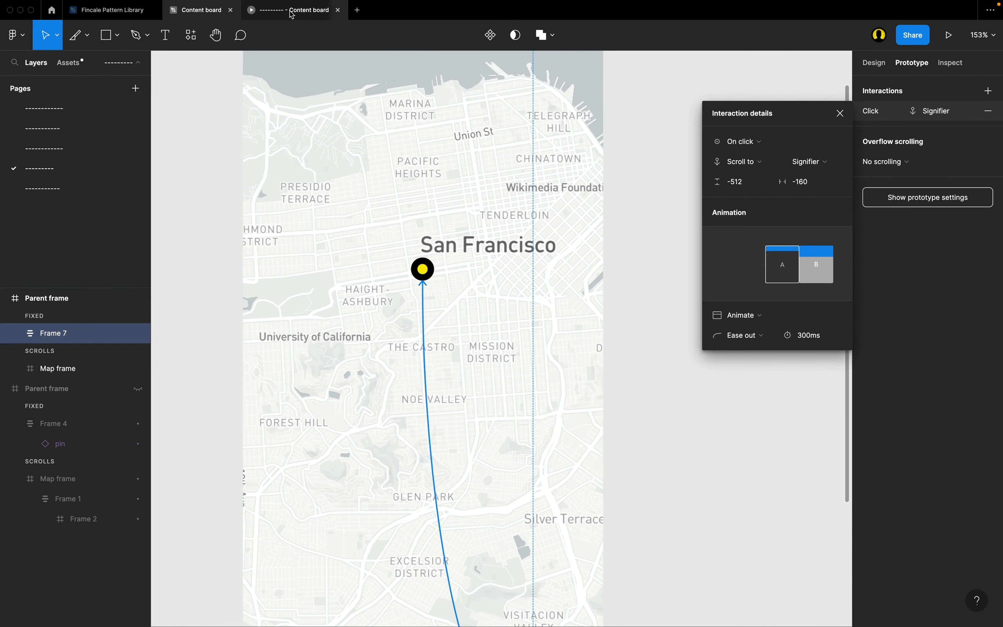
click(292, 12)
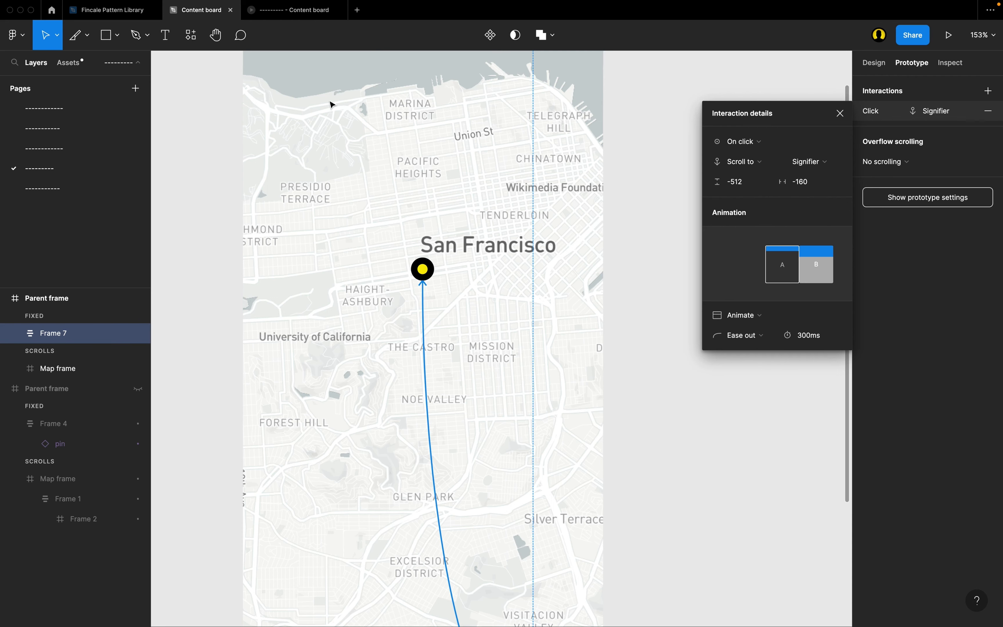
Set the Scroll to interaction's vertical offset to 450 in the design file, and test the pin button in the preview.
click(740, 182)
text(450)
key(Return)
click(285, 11)
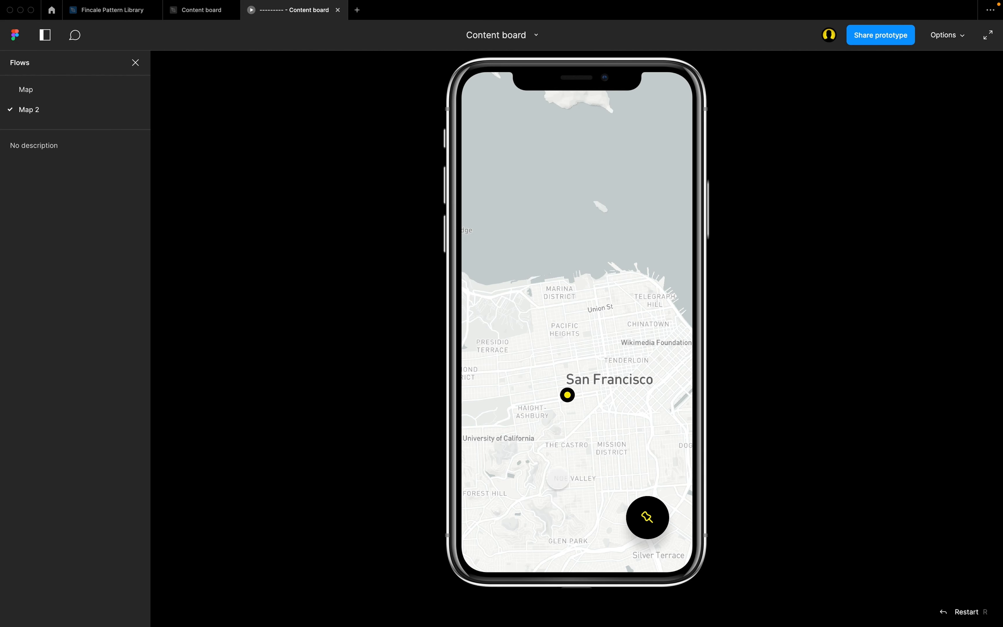
click(634, 522)
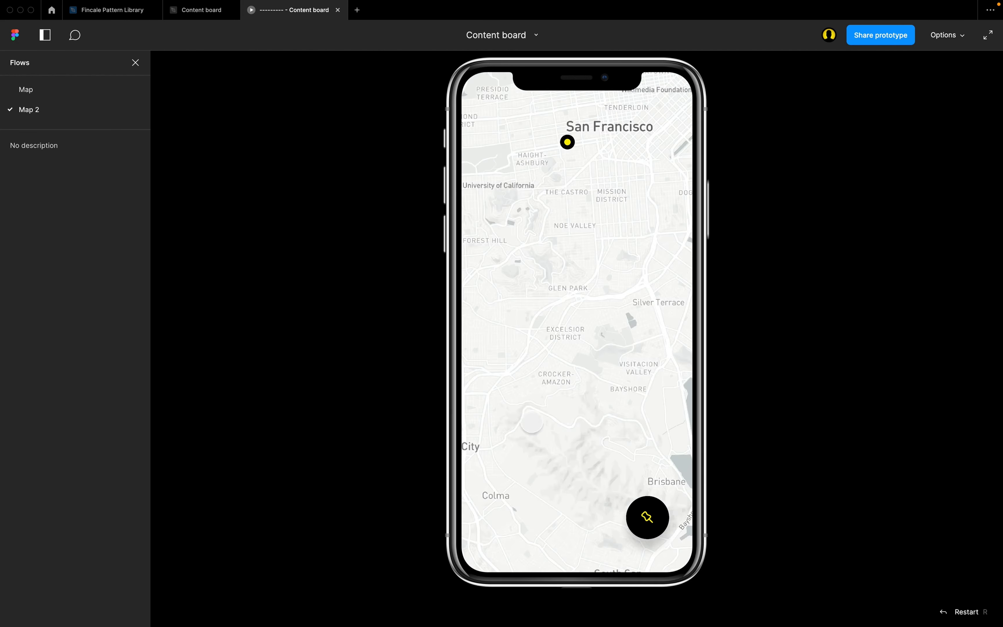
Set the Scroll to interaction's vertical offset to -450 in the design file, and test the pin button in the preview.
click(192, 16)
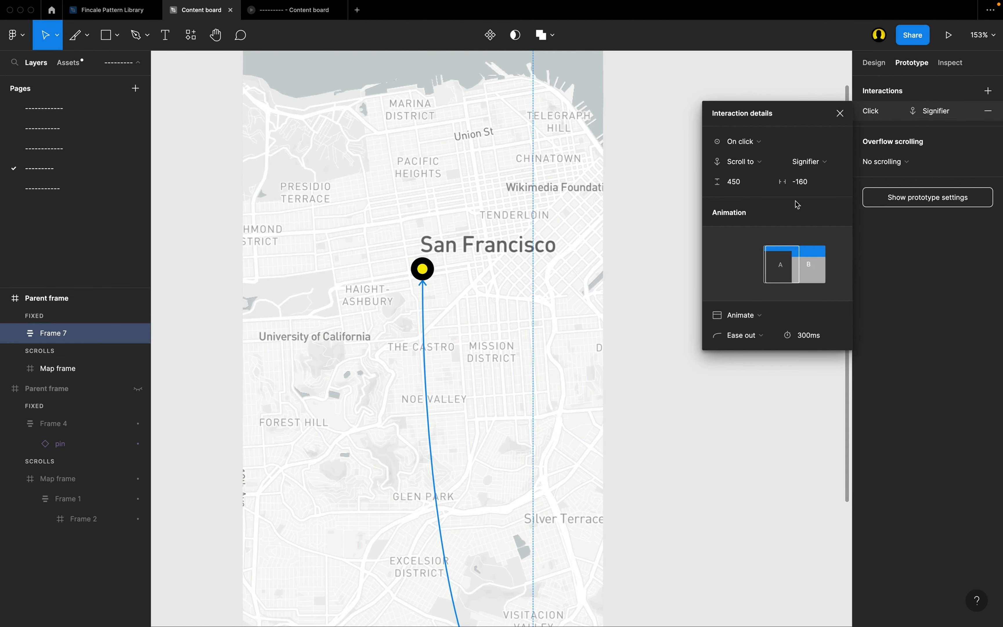
click(742, 184)
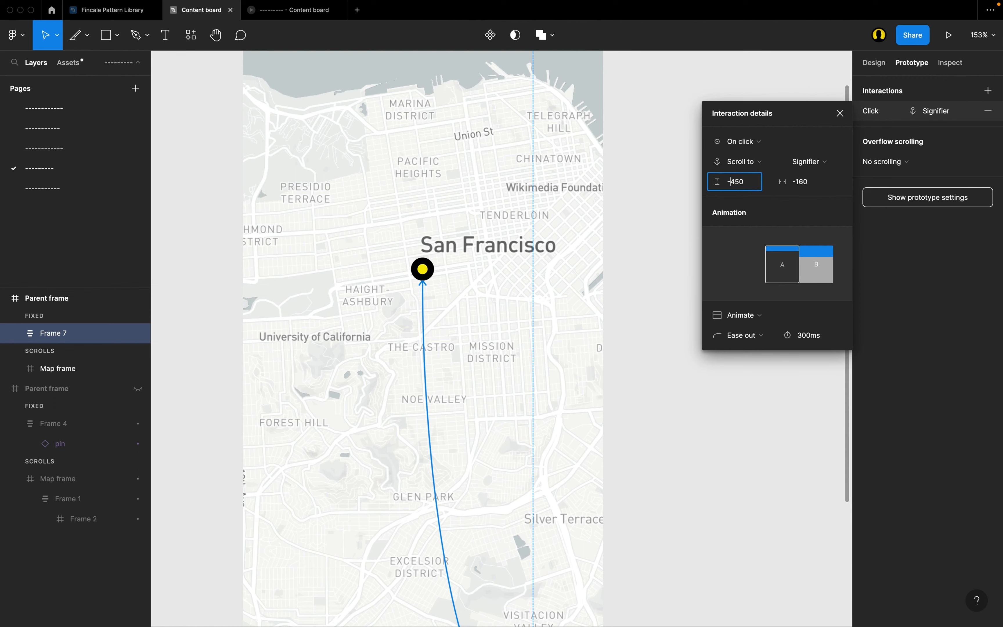
text(-450)
key(Return)
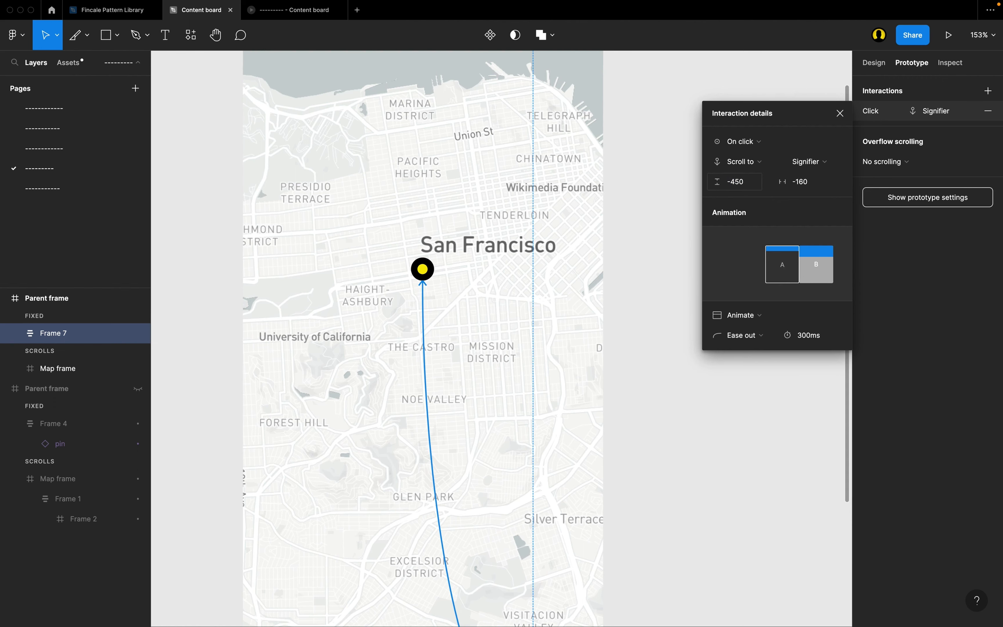
click(296, 10)
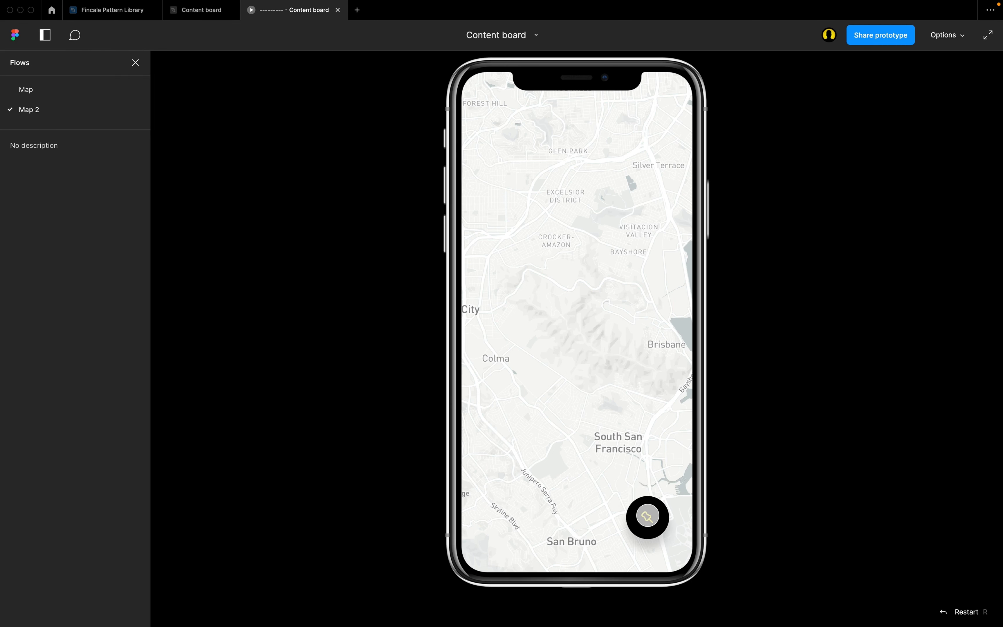
click(648, 516)
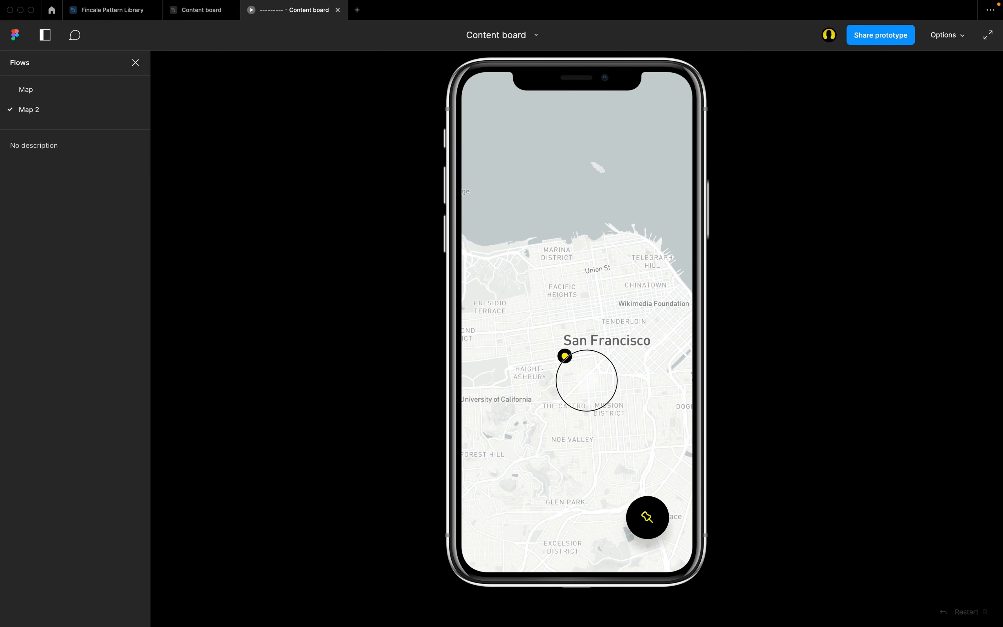
Pan the map away from the Signifier in the preview and use the pin button to scroll back to it.
drag(584, 380, 583, 303)
drag(556, 435, 708, 121)
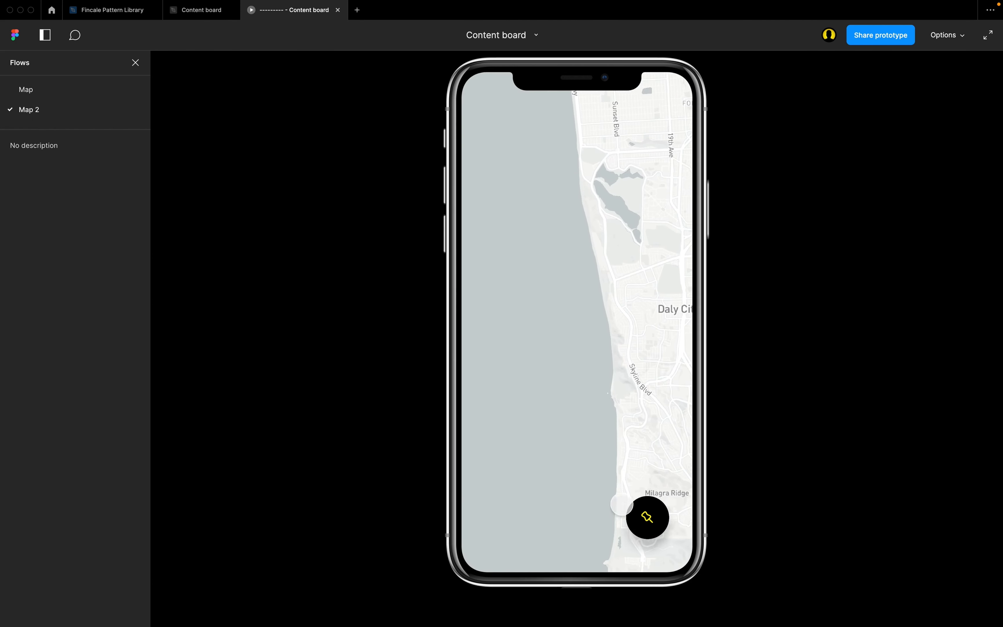
click(643, 516)
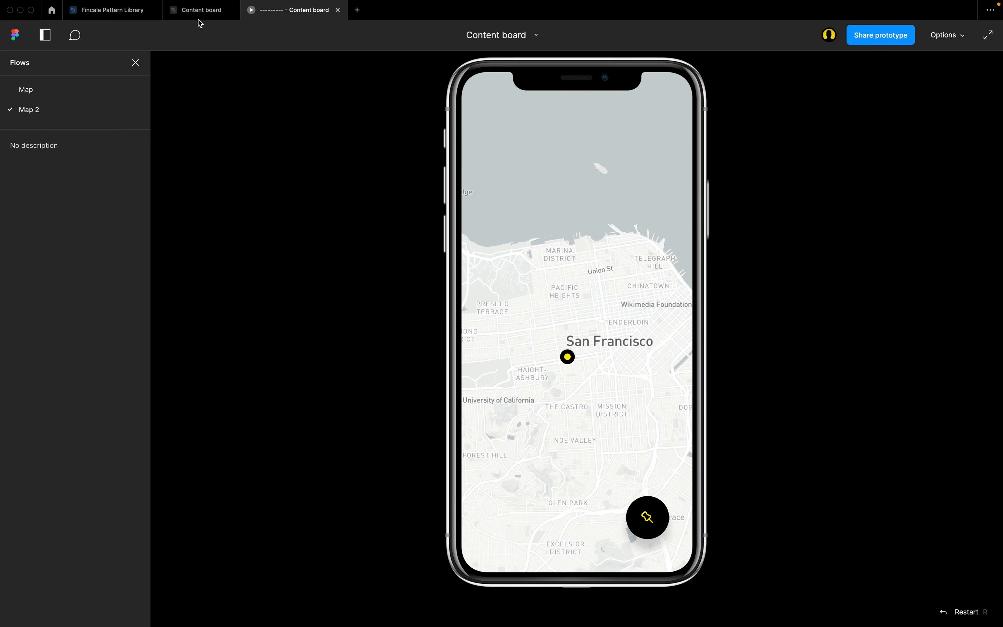
Set the Scroll to animation's duration to 600 ms in the design file, and test the pin button in the preview.
click(200, 10)
click(829, 336)
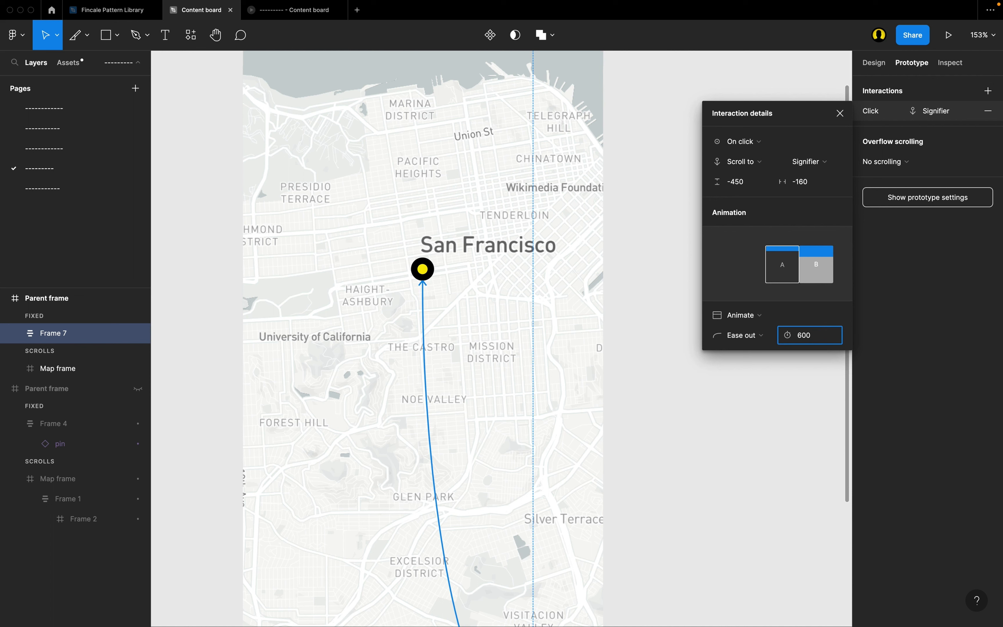
key(Return)
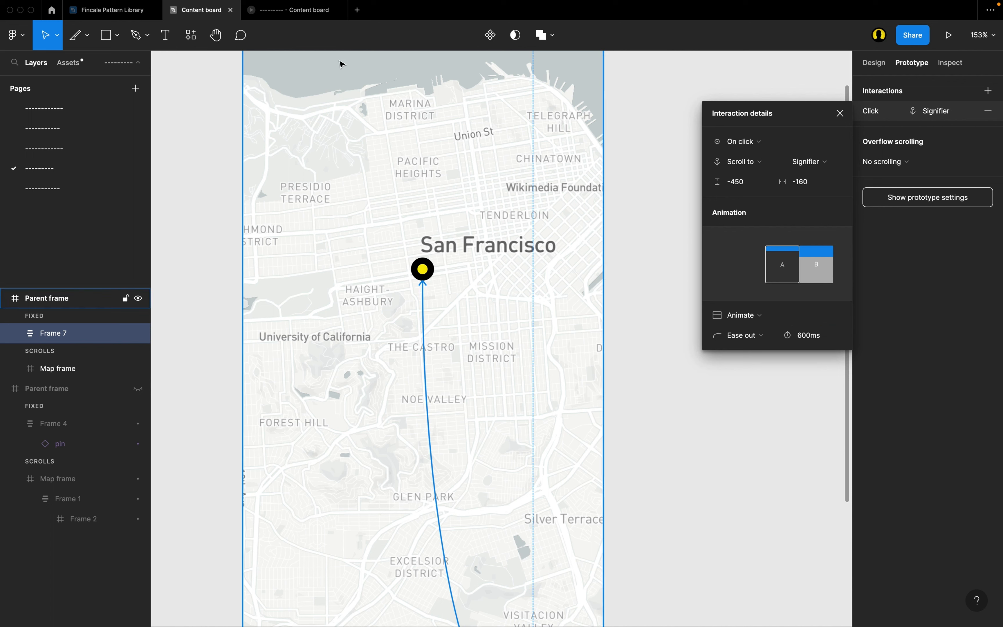
click(296, 10)
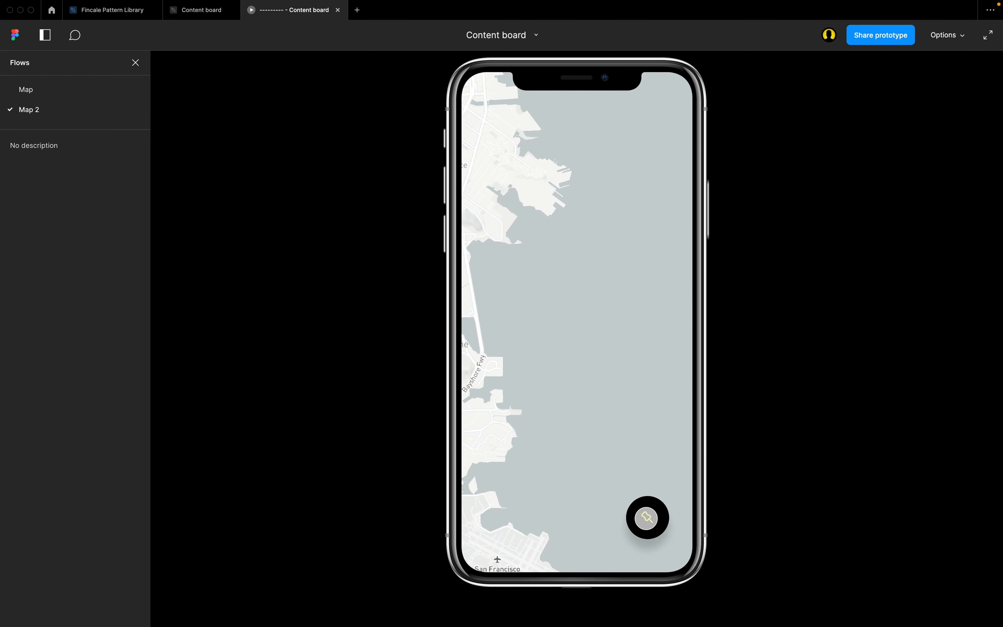
click(648, 518)
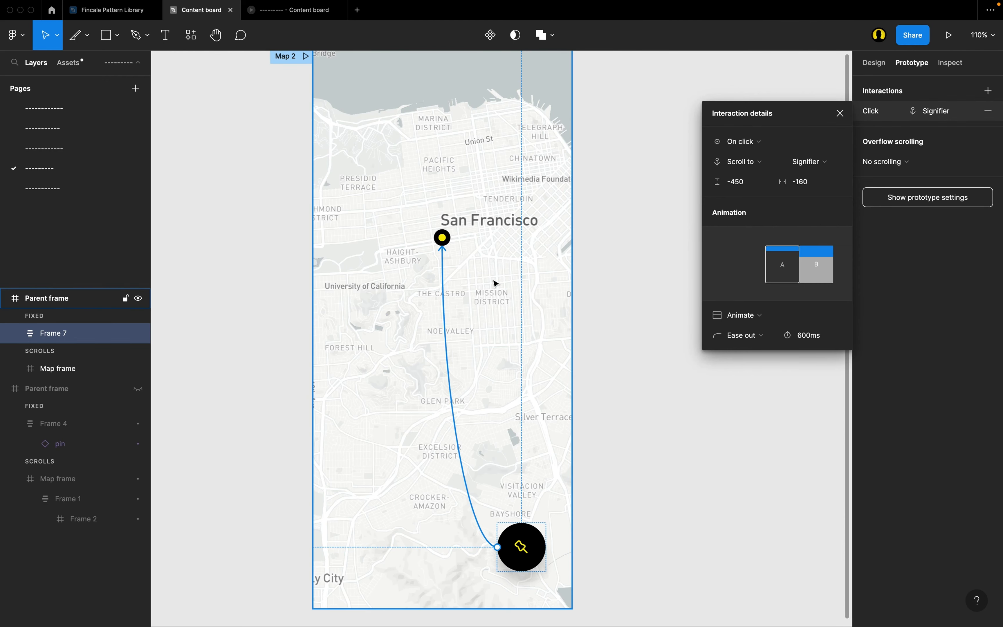
scroll(542, 315, up, 2)
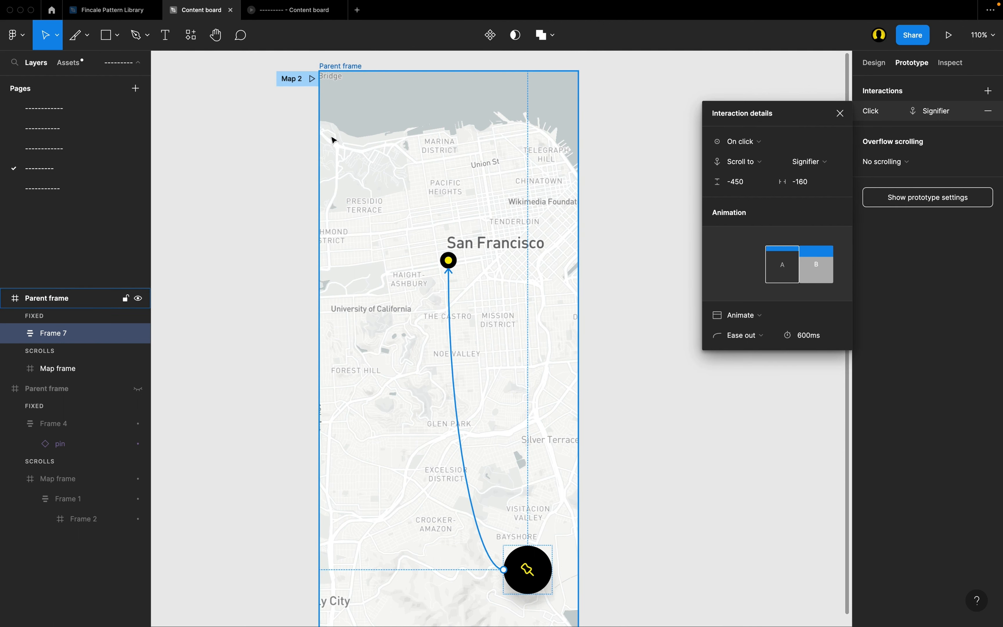
scroll(499, 259, down, 4)
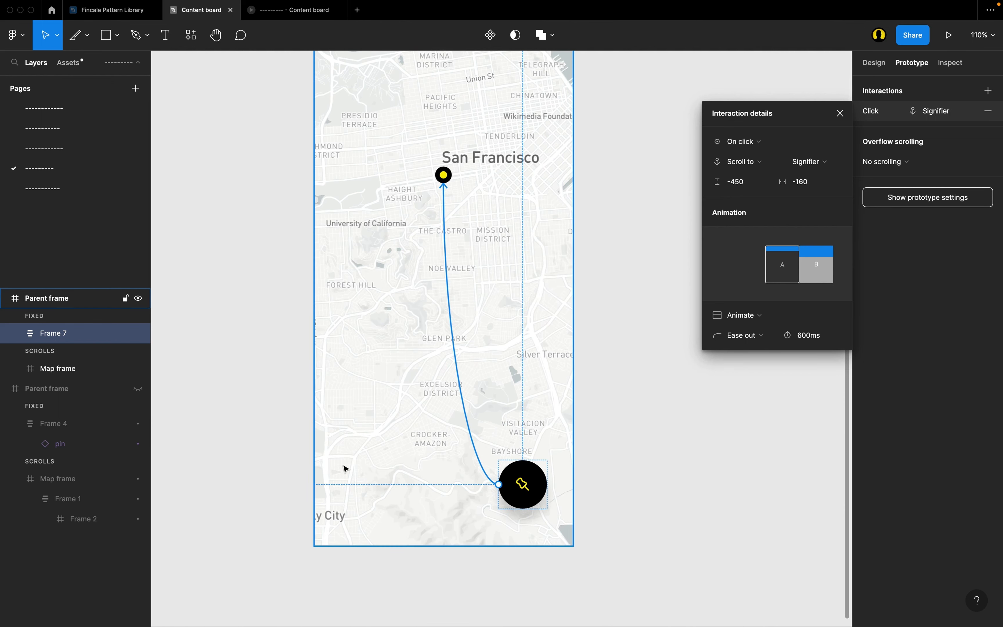
scroll(538, 454, up, 3)
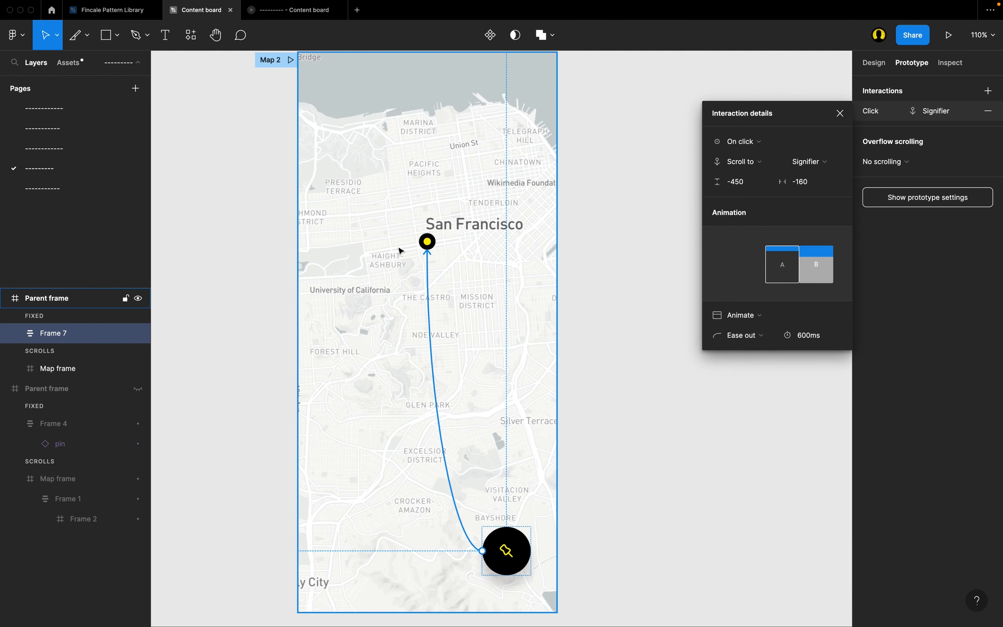
scroll(441, 260, up, 2)
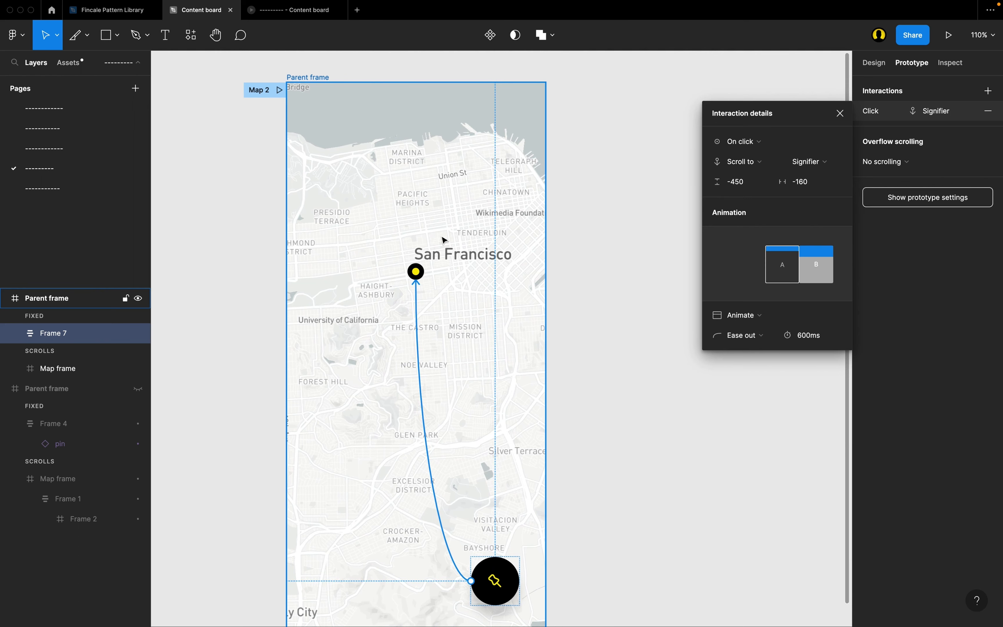